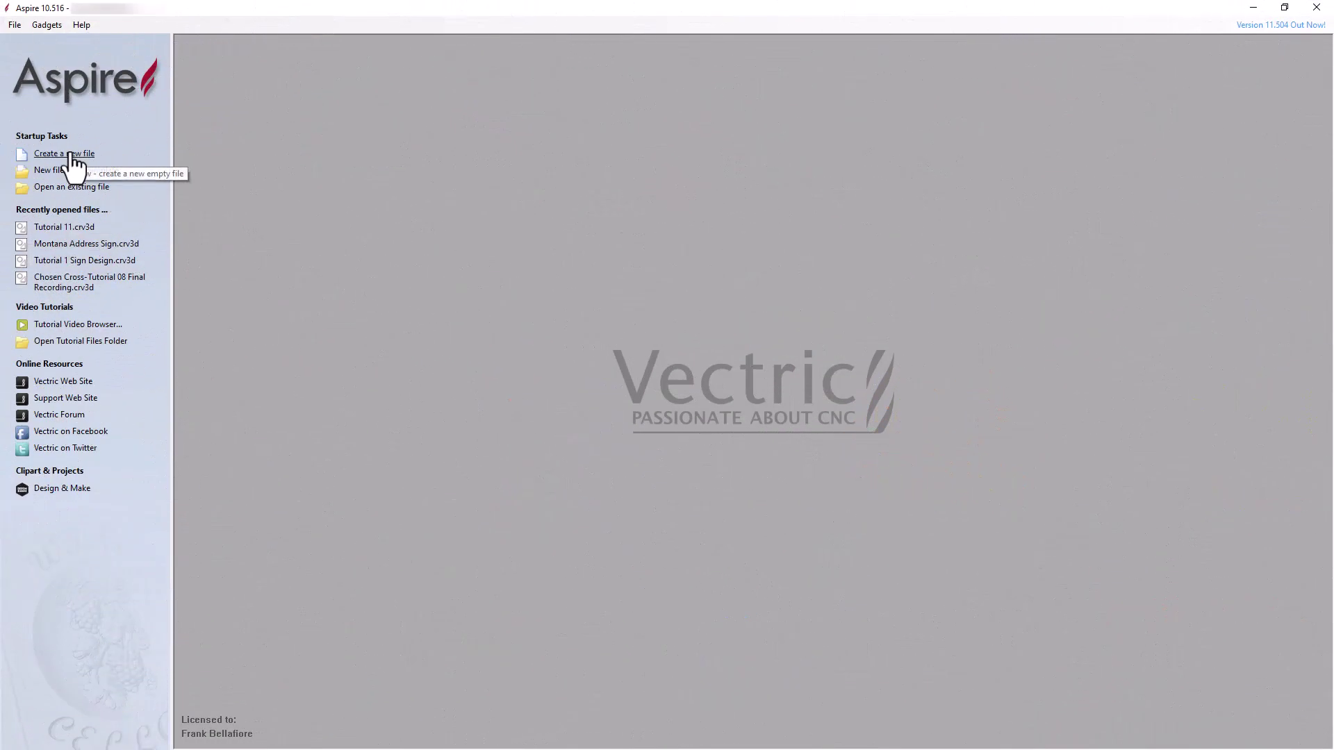
Step: Create a new single-sided 9.75 × 12 × 0.75-inch job at high resolution
click(71, 154)
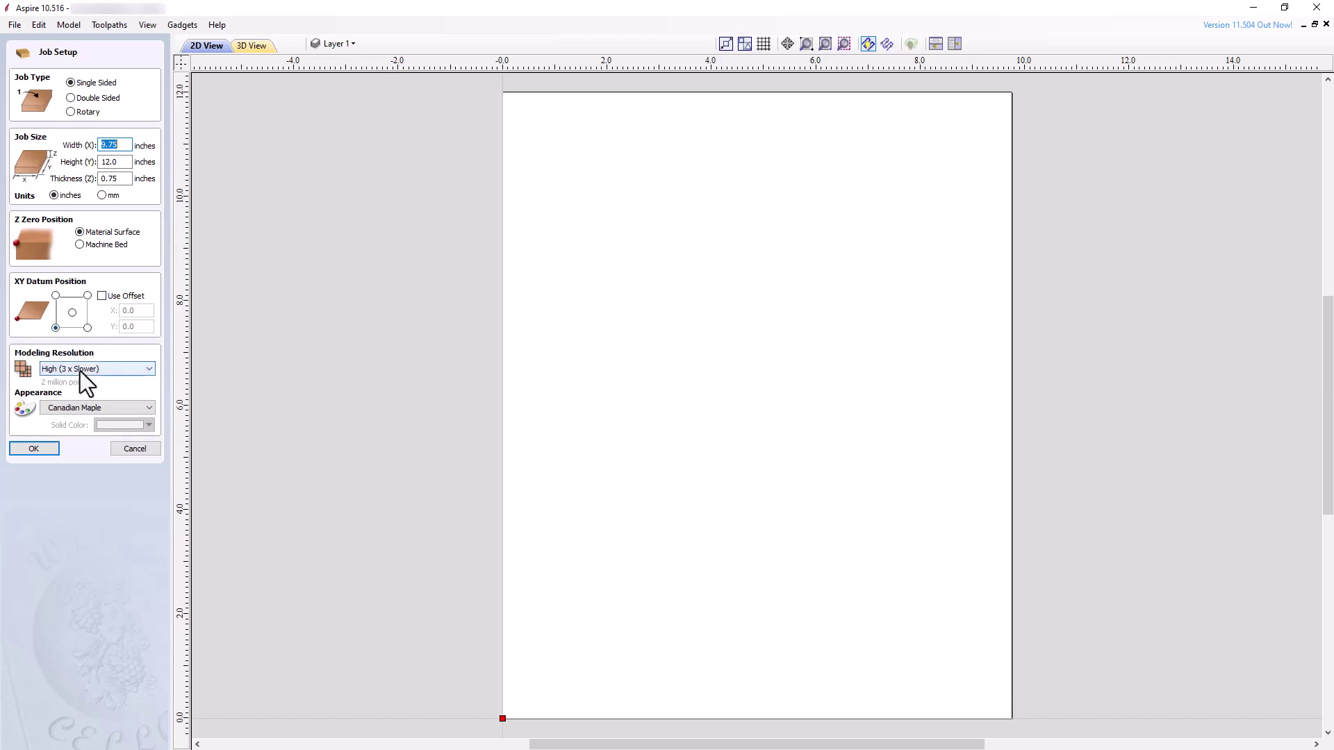
click(50, 451)
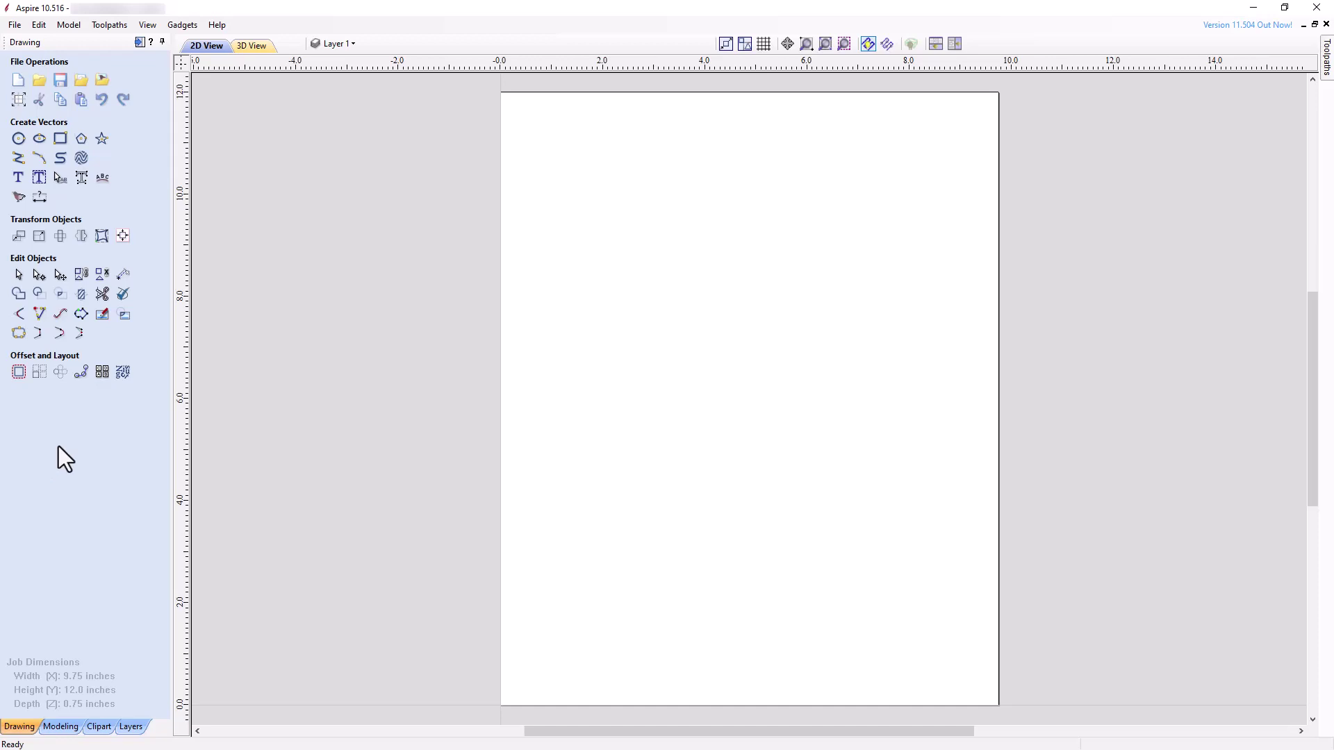
Step: Draw an 8.75 × 11-inch ellipse and centre it on the job with F9
click(39, 138)
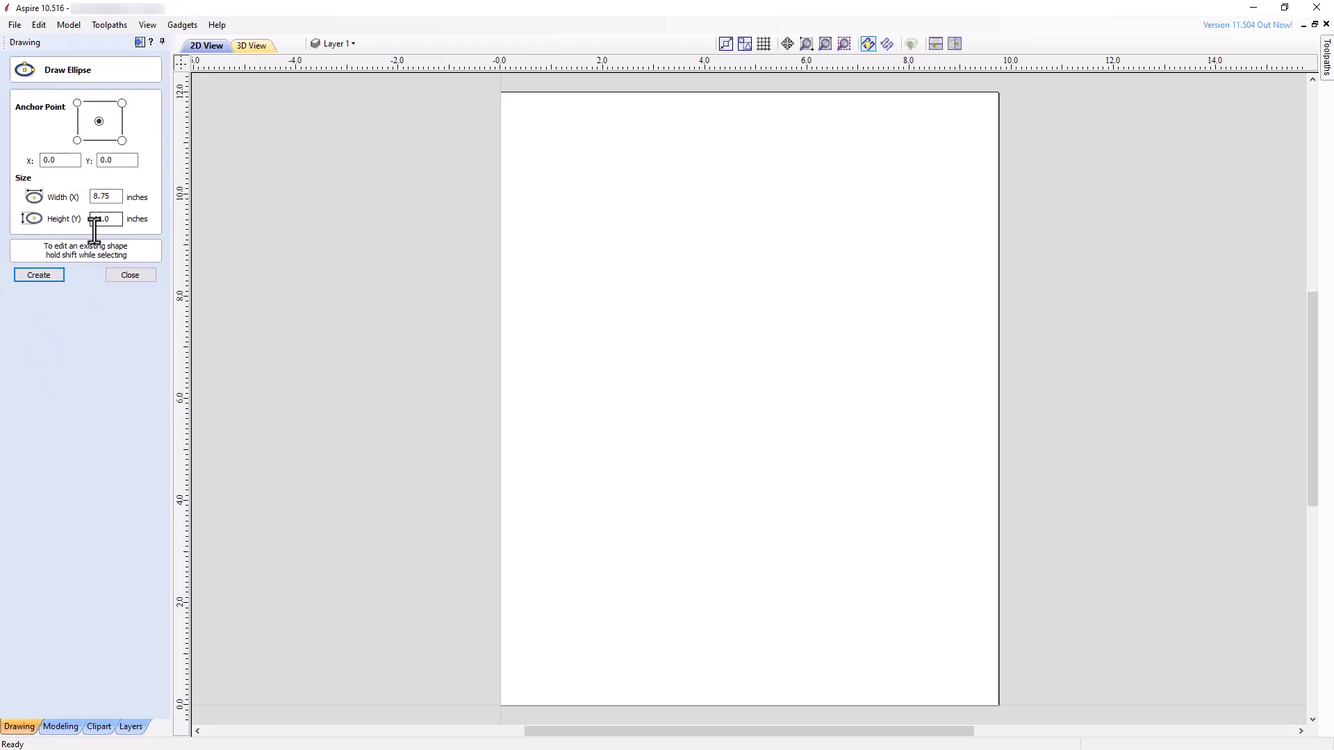
click(56, 274)
key(Escape)
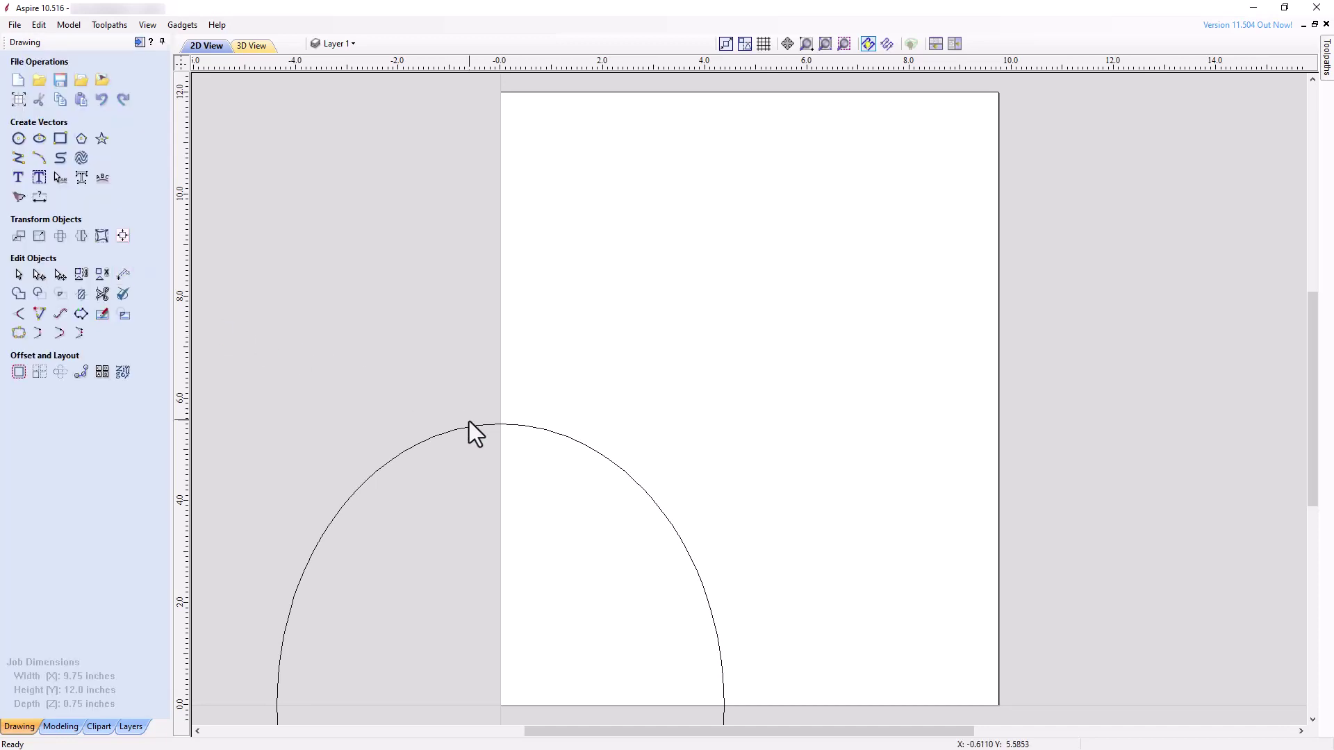
click(470, 425)
key(F9)
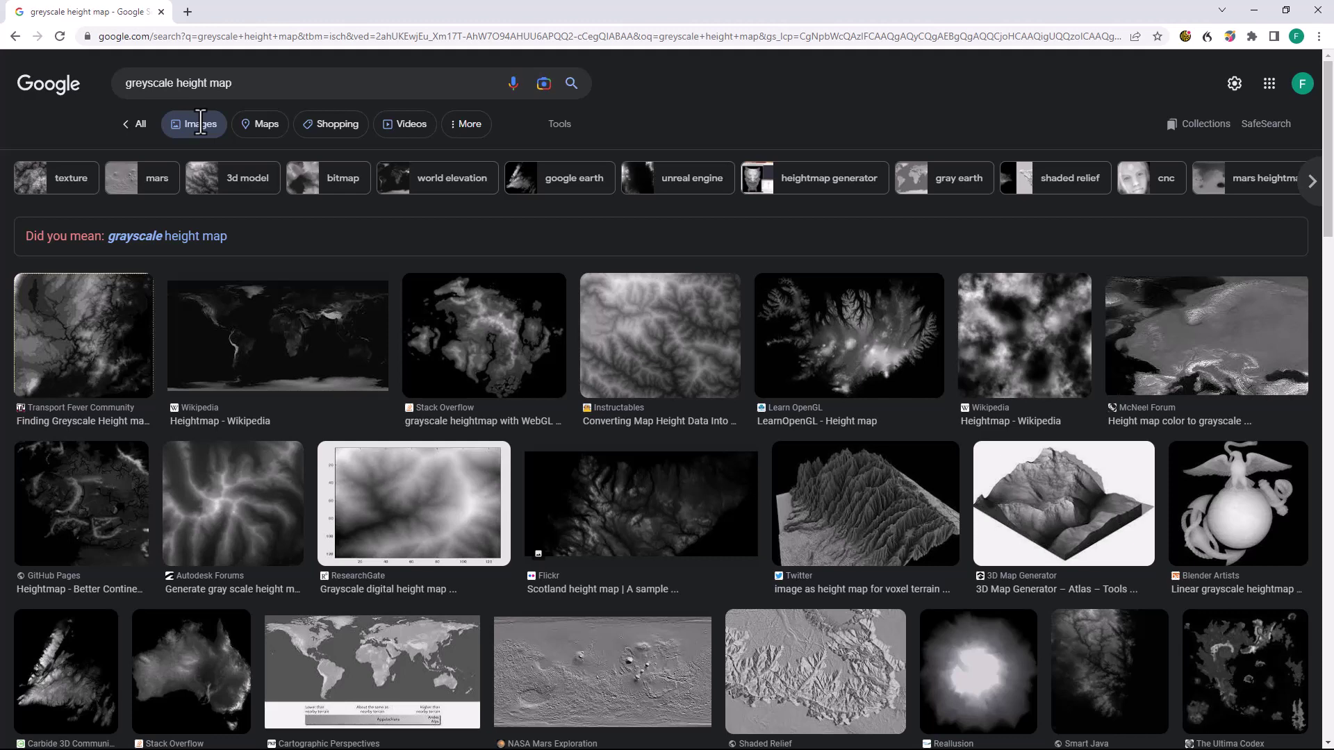
Step: Go to 3axis.co and search the site for 'grayscale'
click(235, 39)
text(3axis.co)
key(Return)
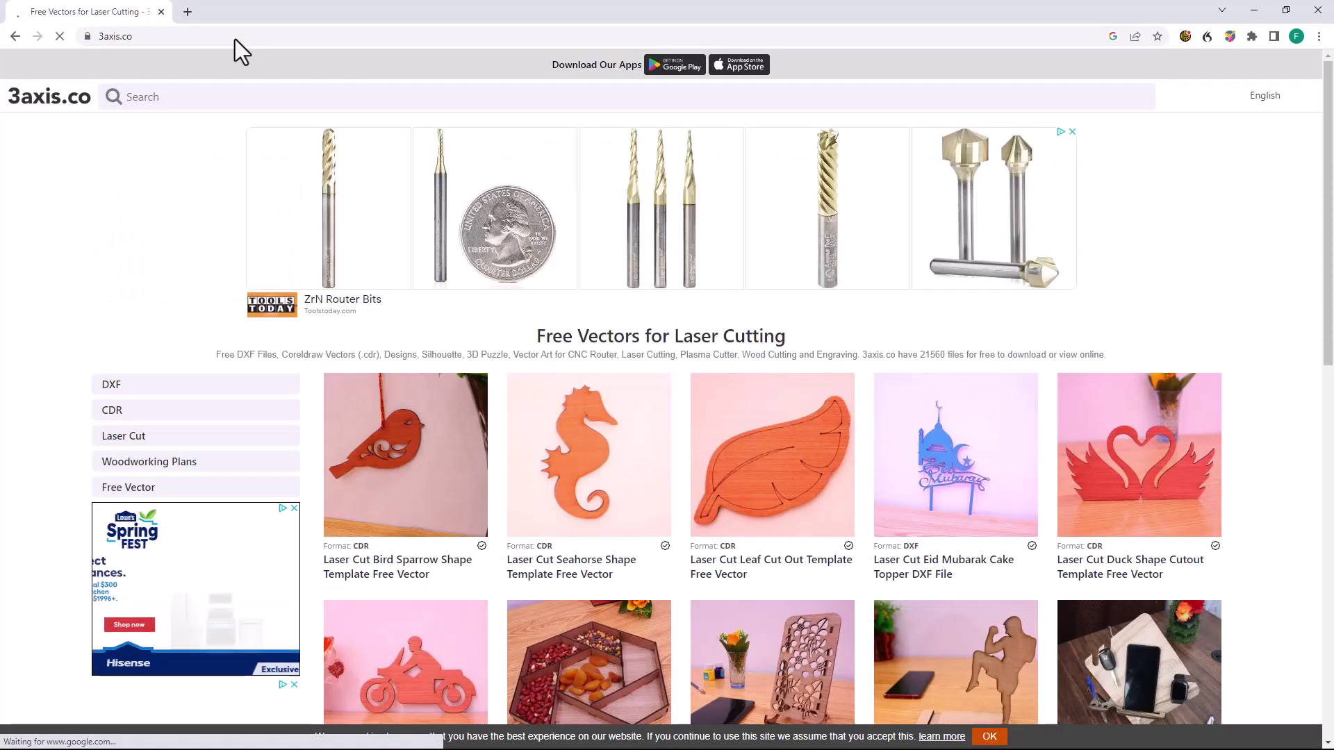
click(188, 95)
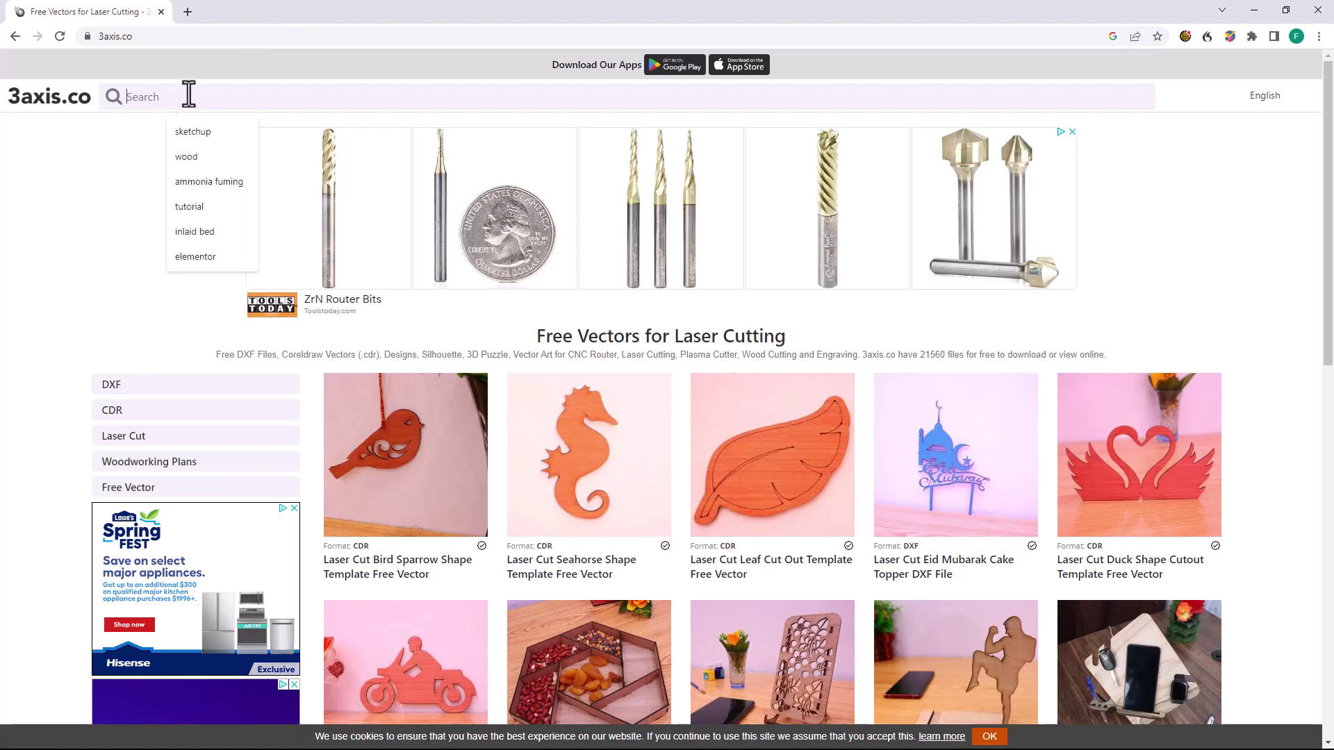
text(grayscale)
key(Return)
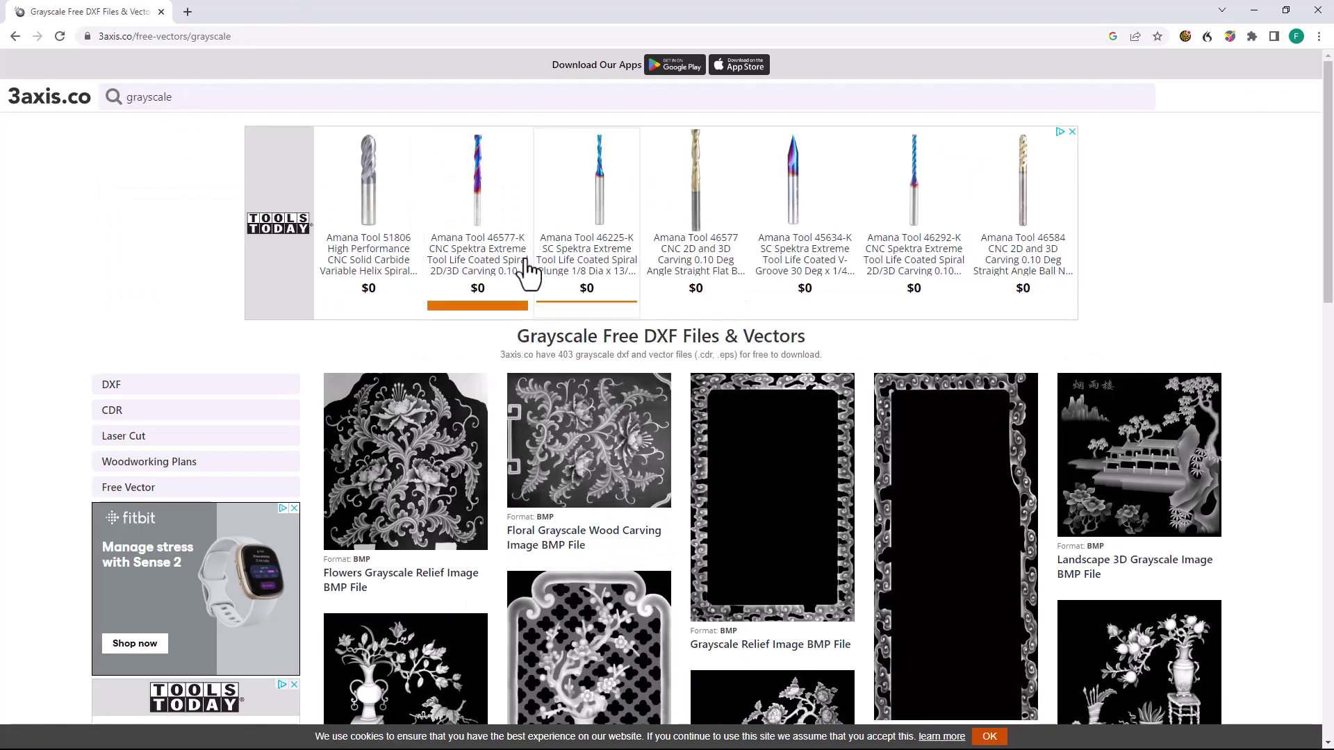
Step: Open the Sailing Ship grayscale image on results page 2 and download its BMP
scroll(523, 278, down, 4)
scroll(526, 281, down, 1)
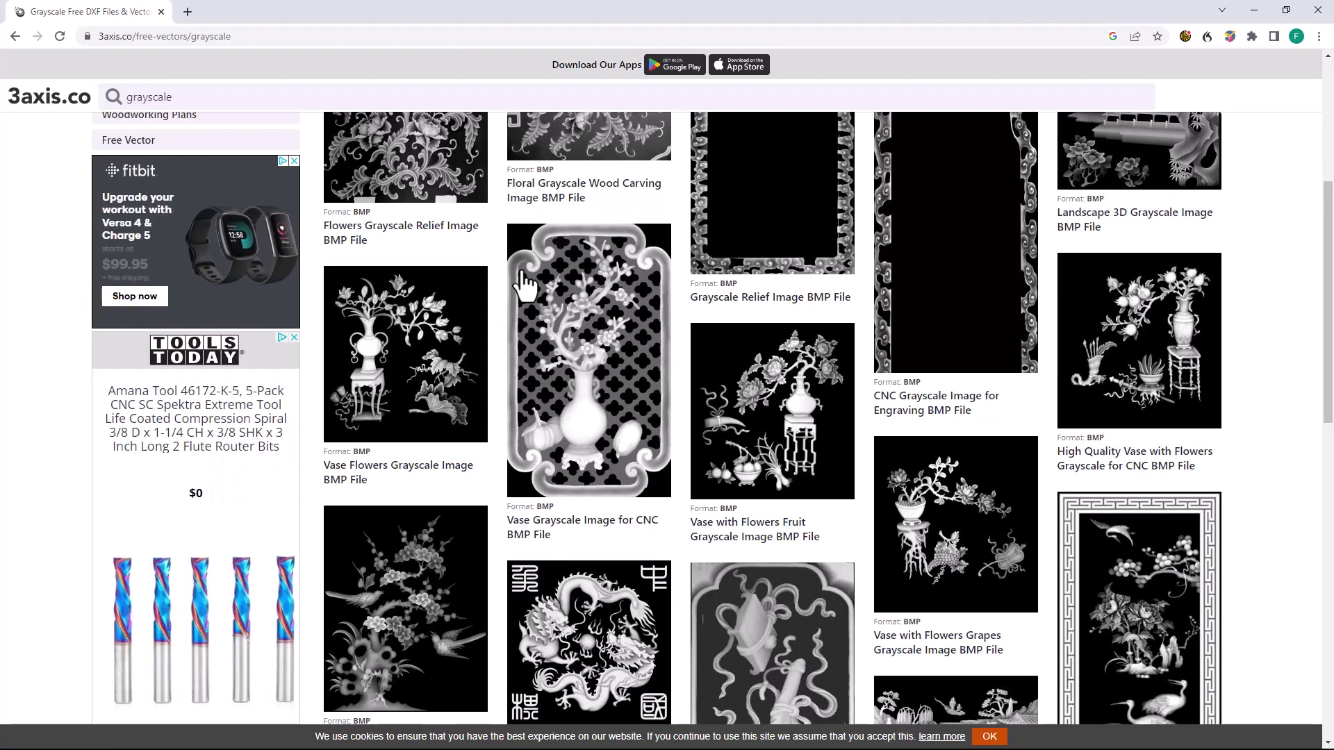
scroll(528, 277, down, 6)
scroll(528, 250, down, 5)
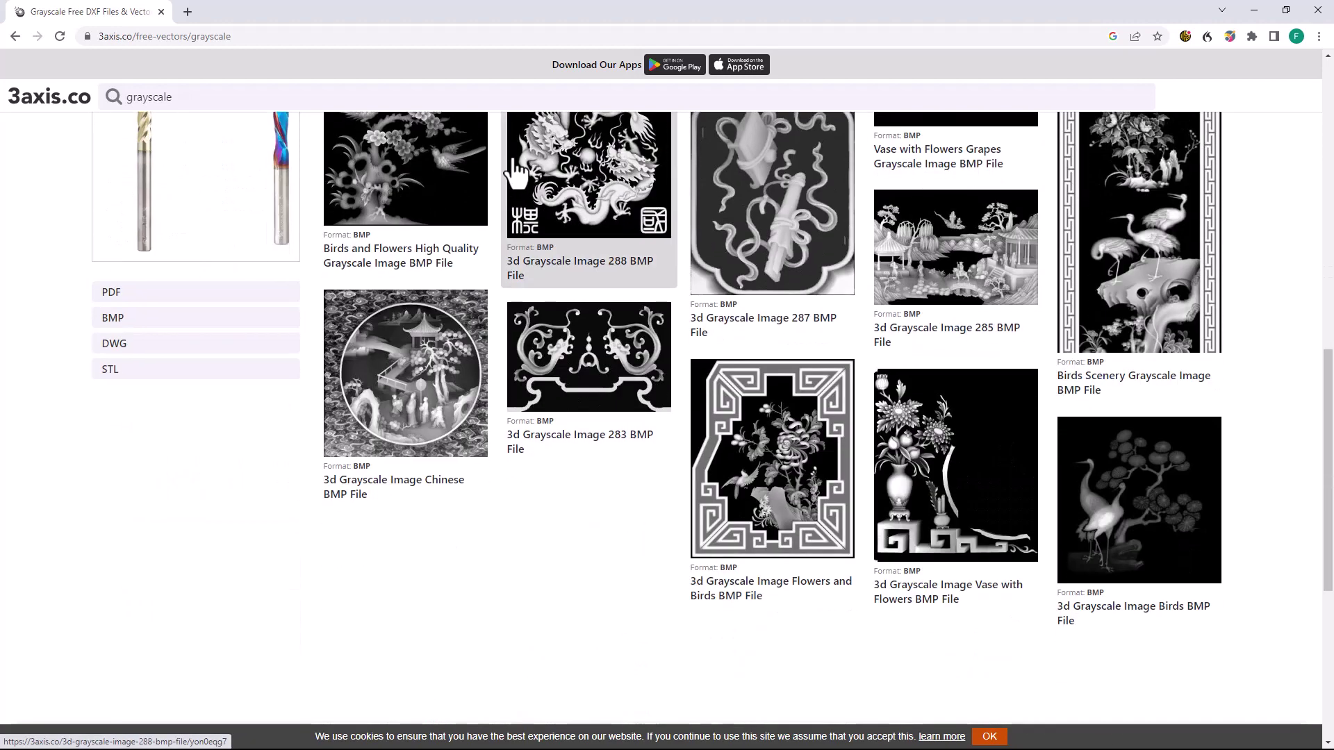
click(614, 536)
click(775, 232)
click(776, 276)
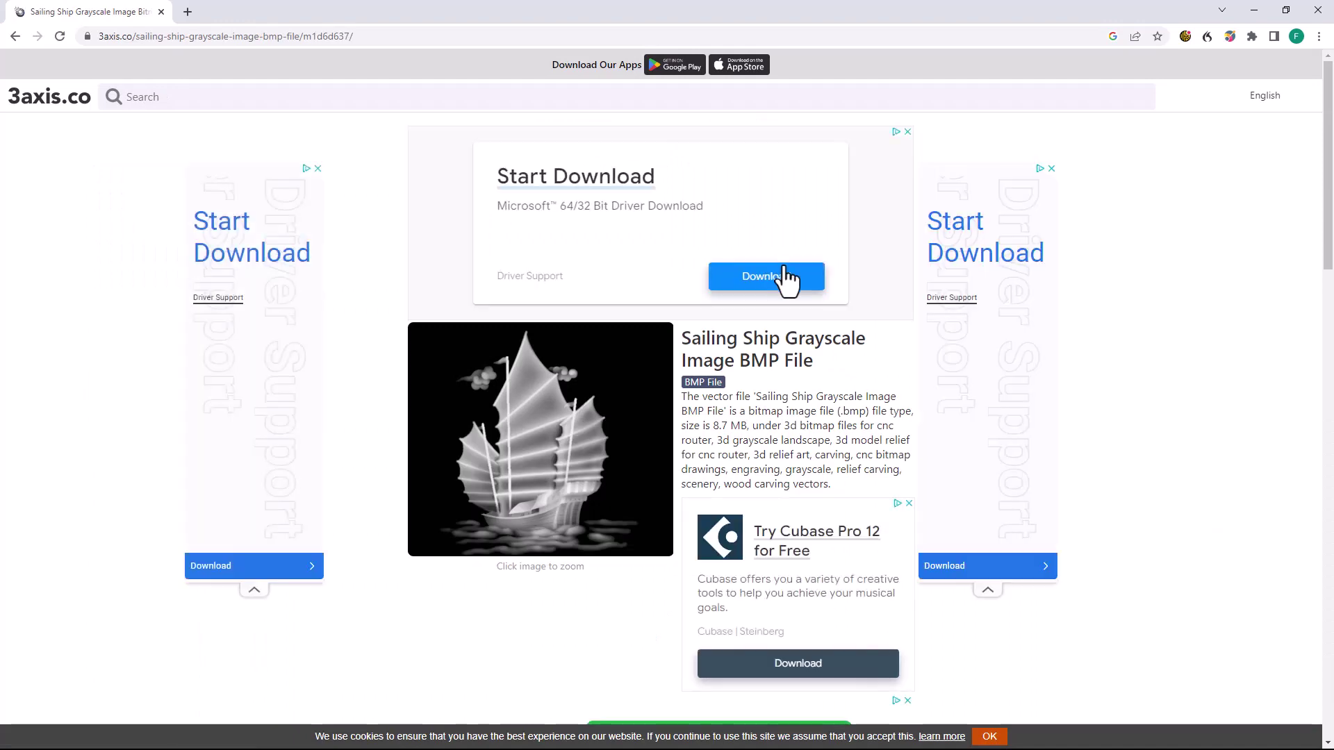
scroll(799, 292, down, 5)
click(447, 507)
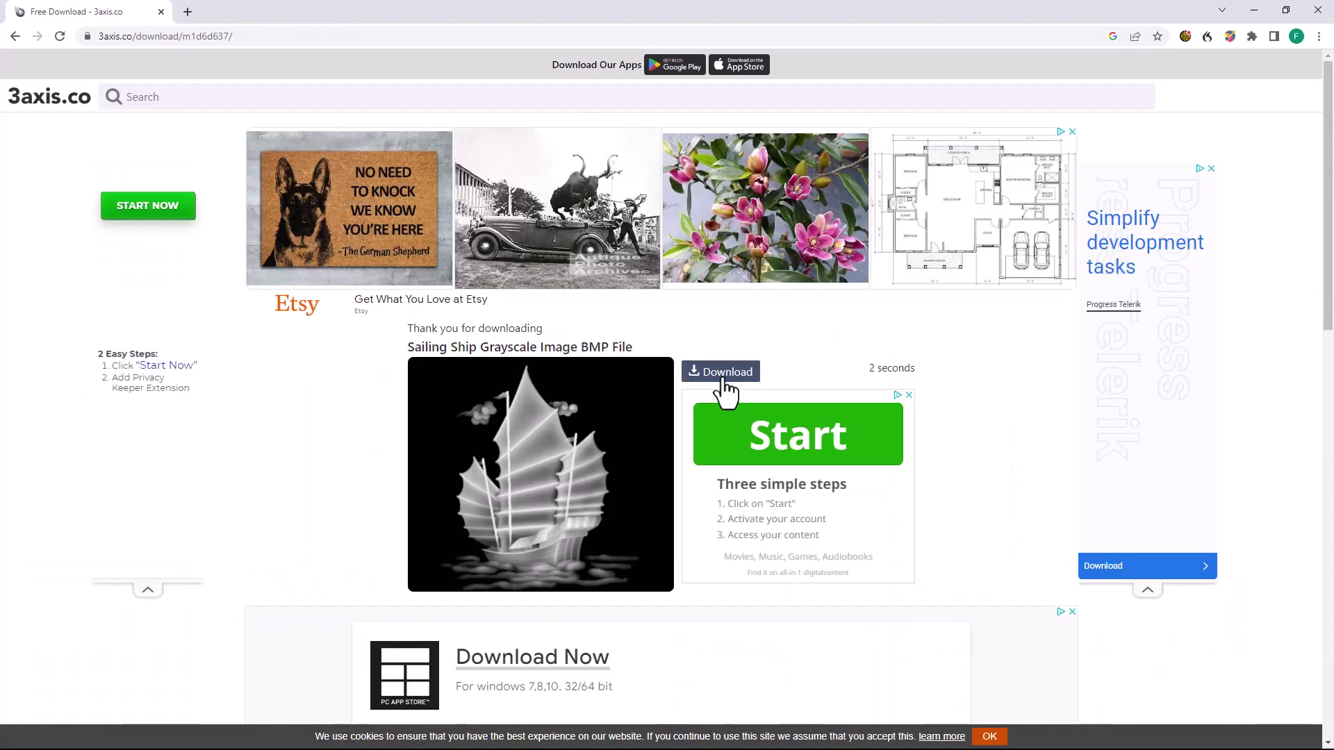
click(723, 382)
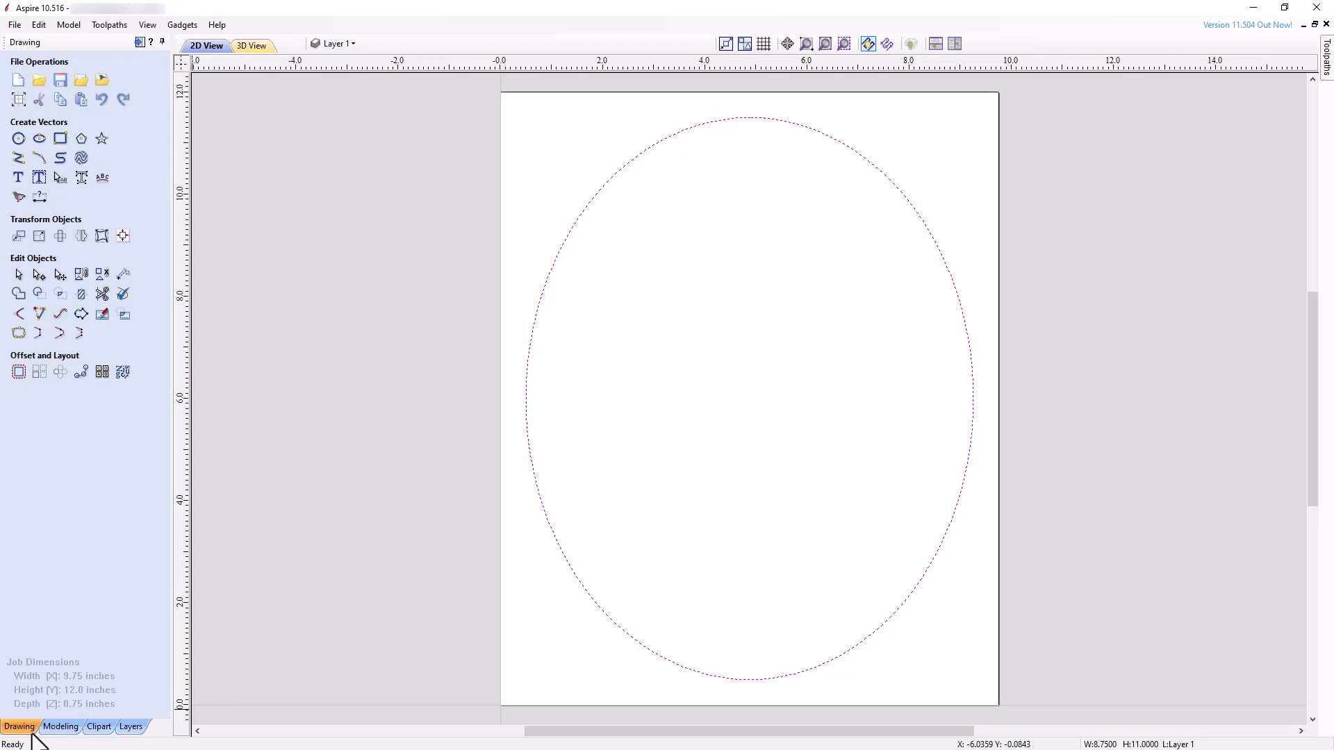
Step: Import the downloaded ship BMP from the Documents folder as a bitmap
click(102, 81)
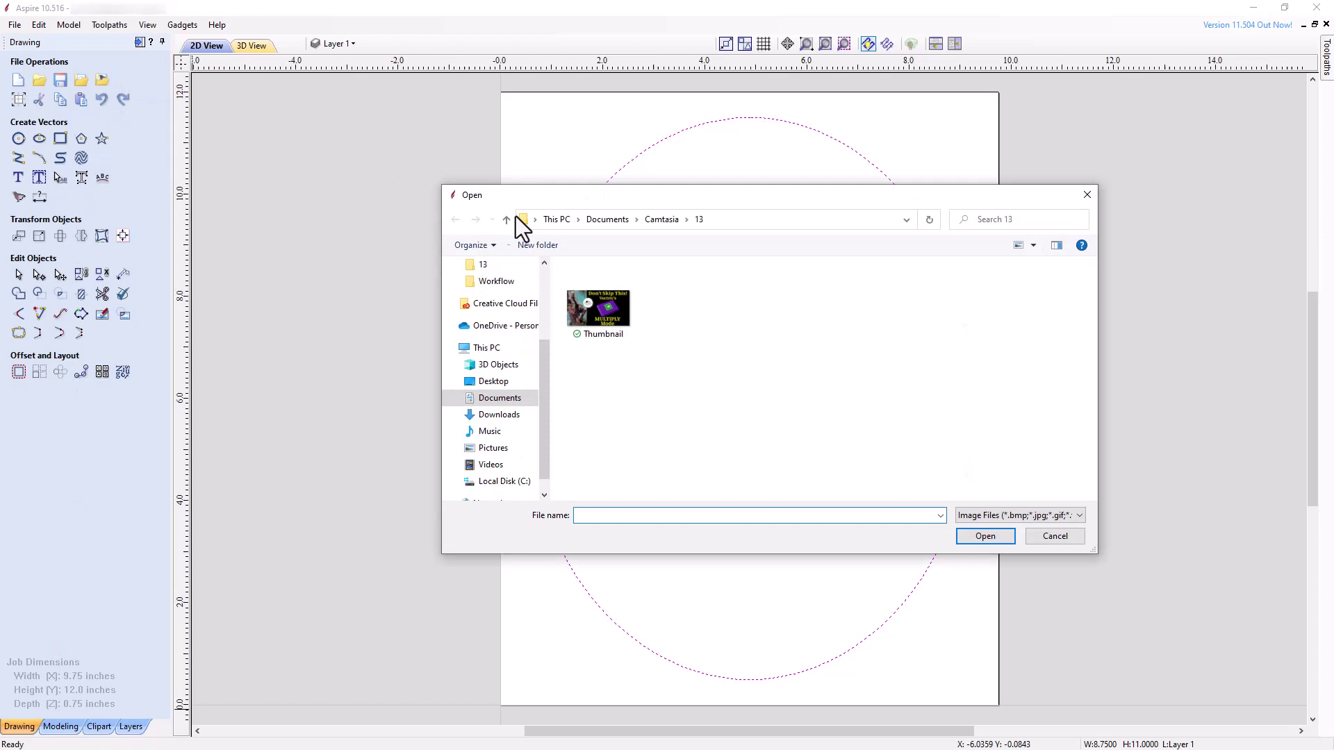
click(509, 406)
click(605, 357)
click(986, 535)
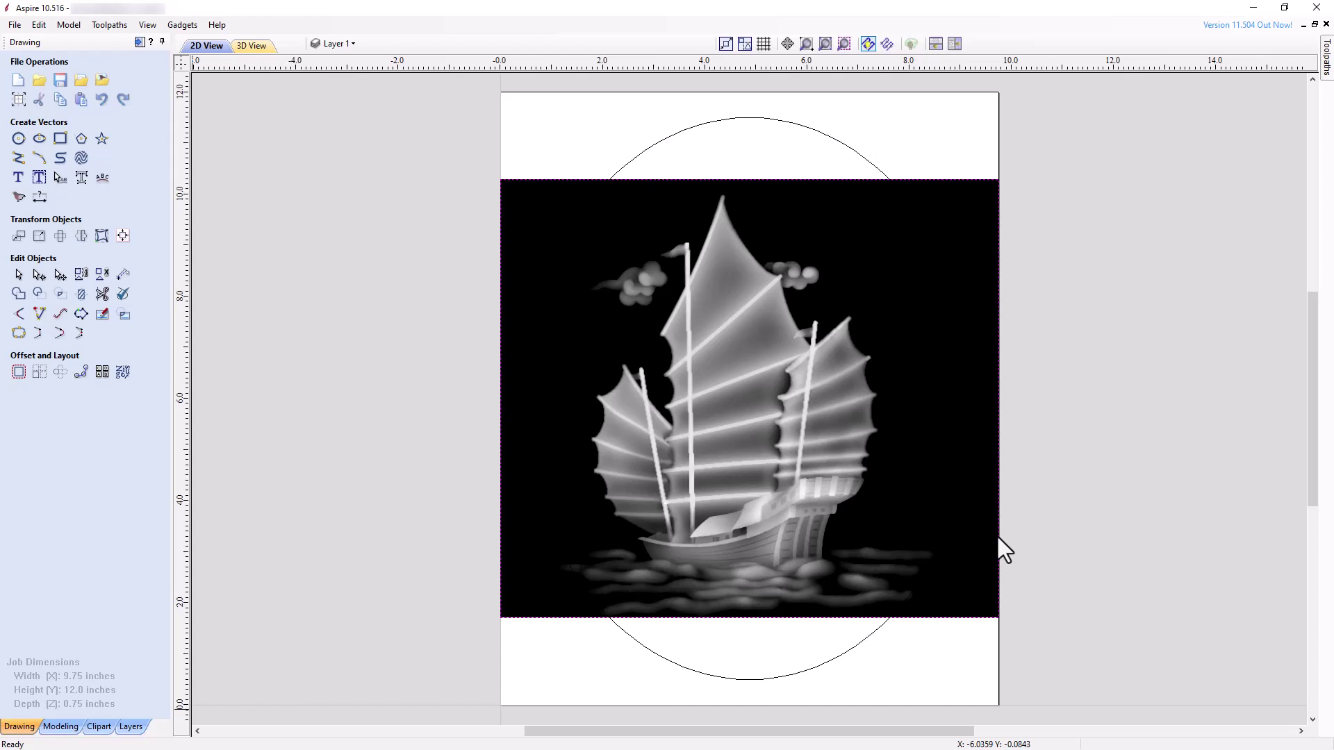
Step: Trace the ship bitmap in Black / White with threshold 0.01, then preview and apply
click(562, 268)
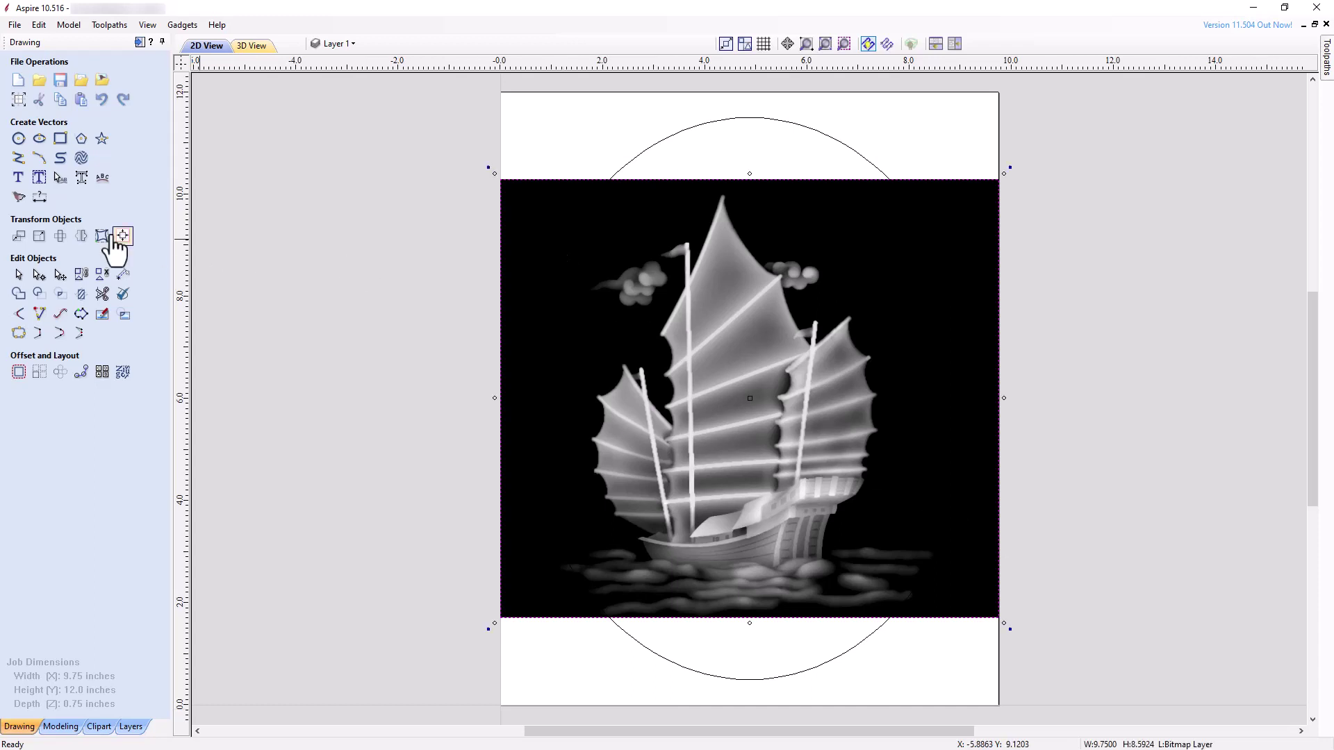
click(19, 198)
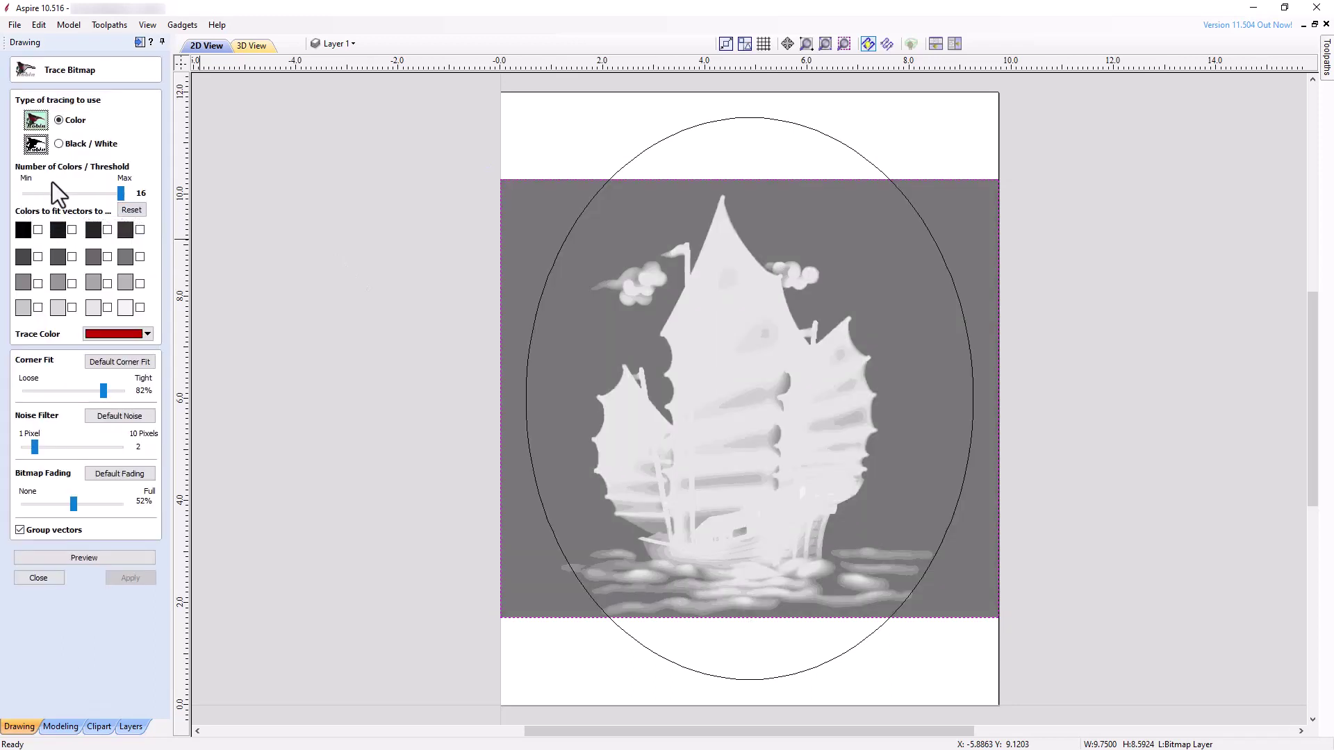
click(61, 145)
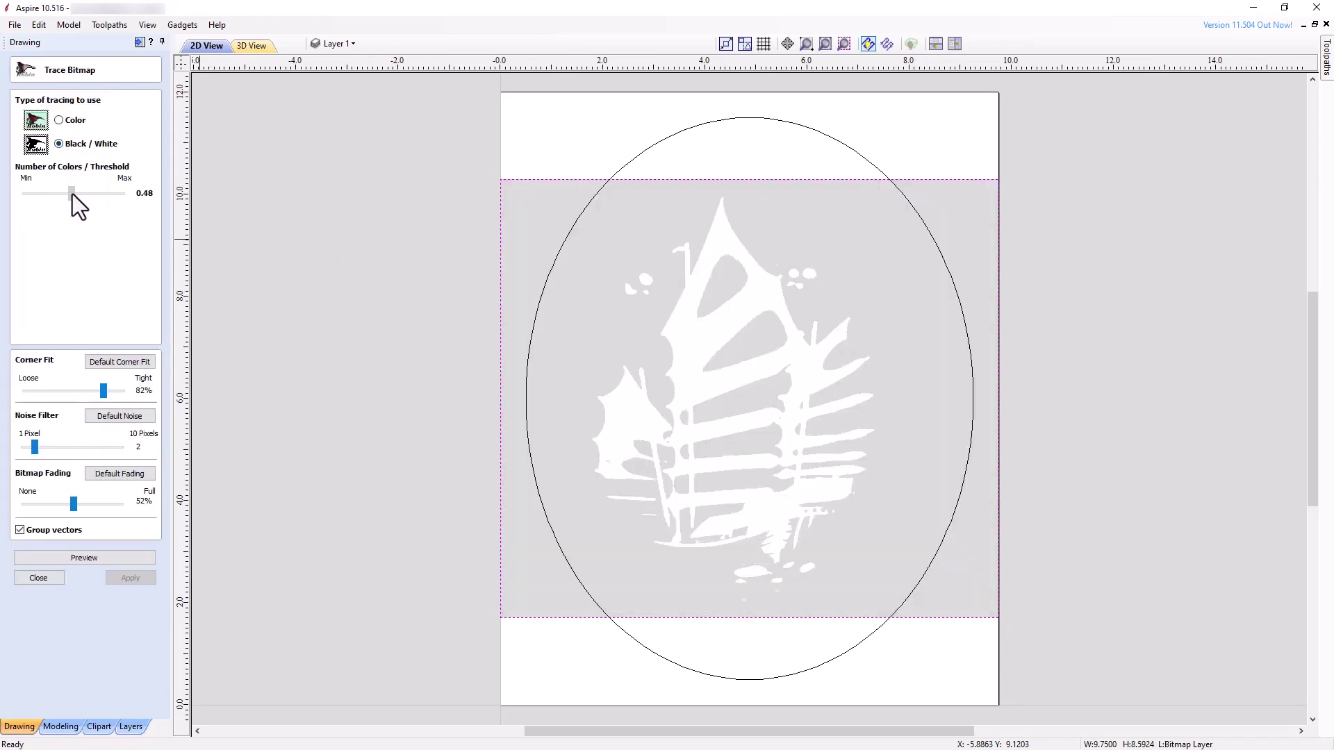
drag(73, 194, 26, 194)
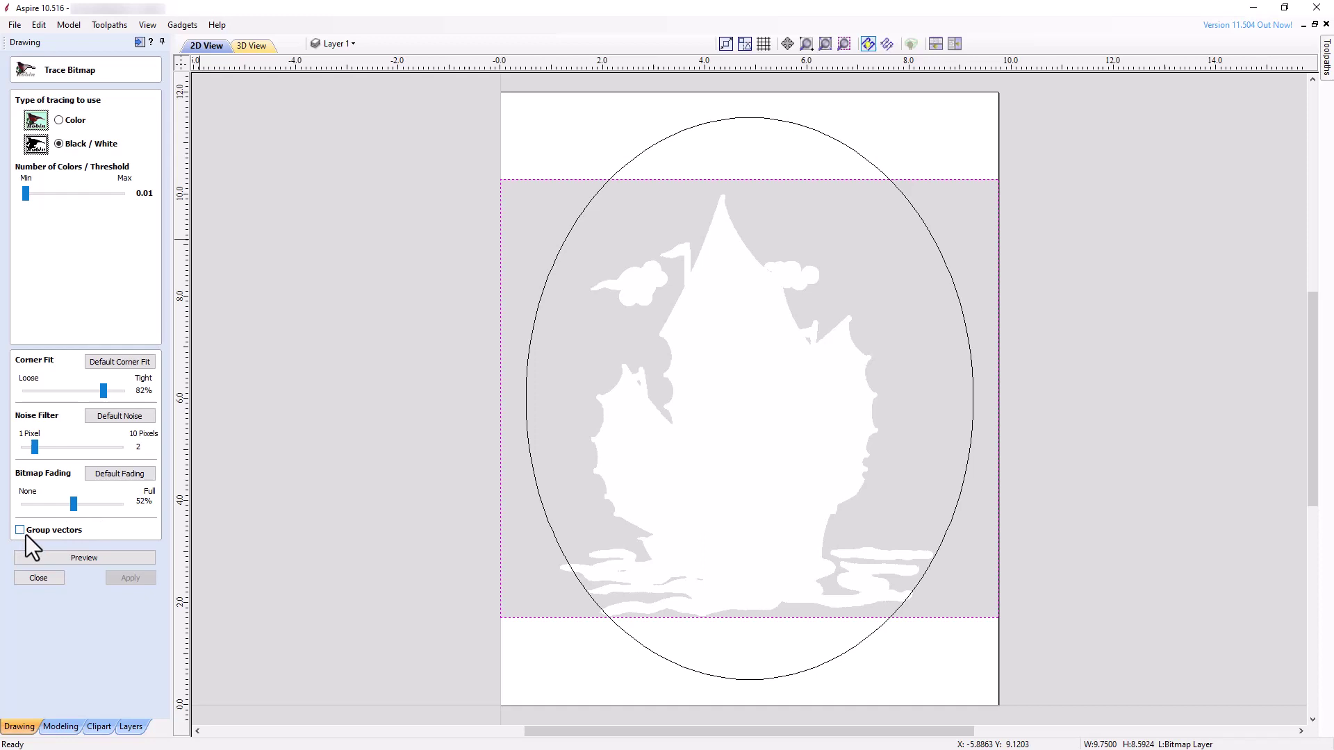
click(95, 558)
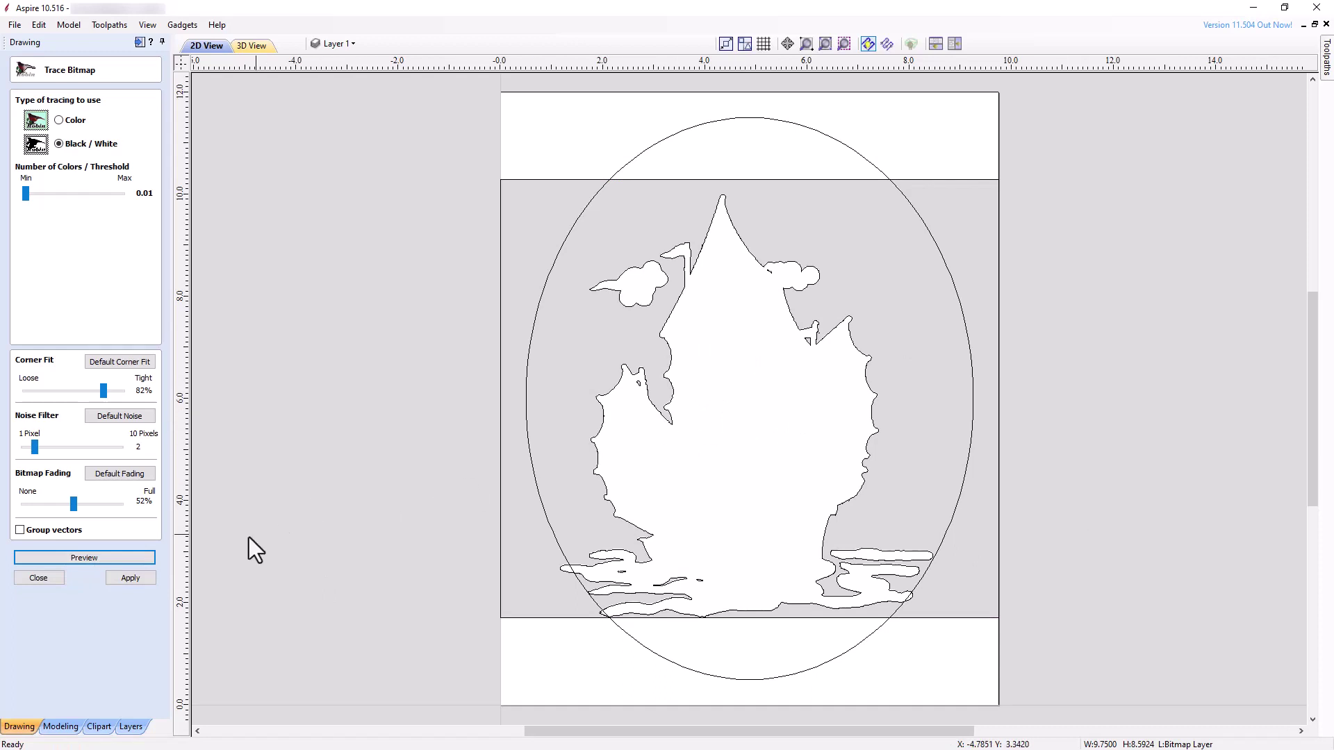
click(135, 581)
Step: Hide the Bitmap Layer and delete the traced border rectangle
click(39, 580)
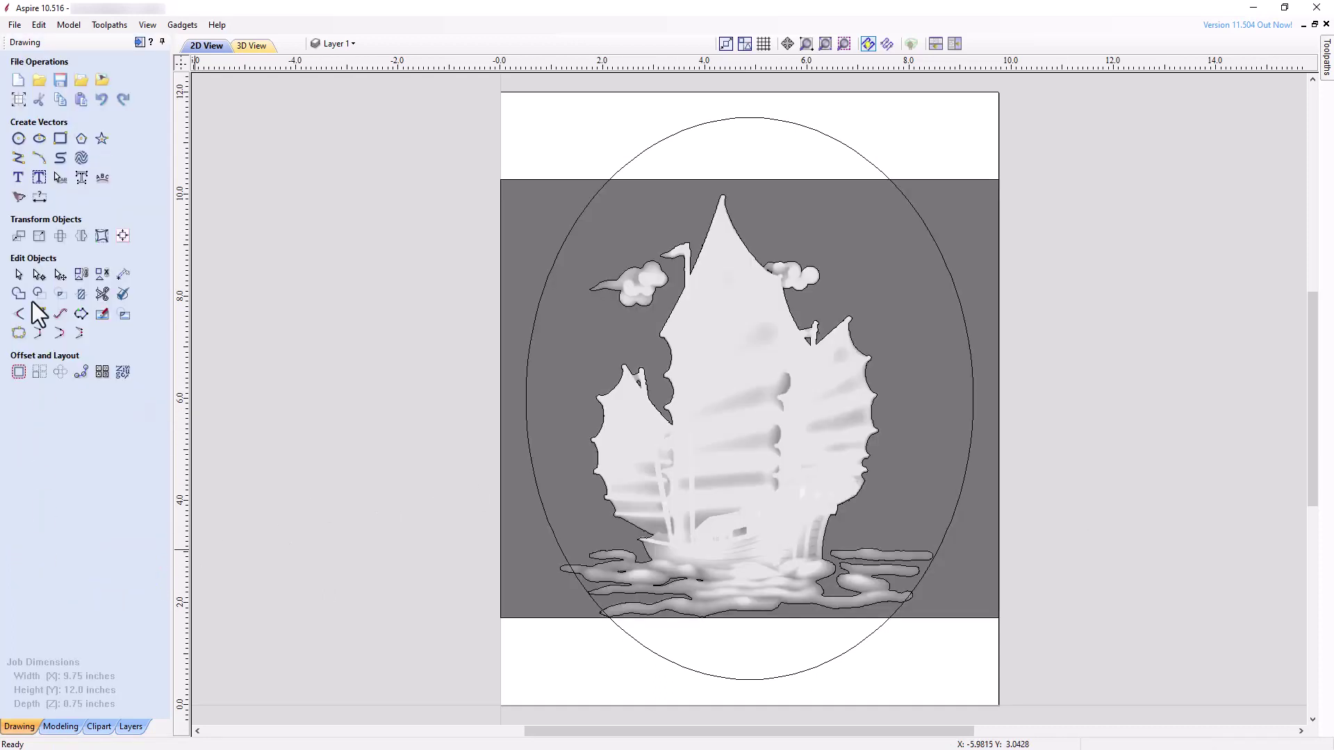
click(337, 43)
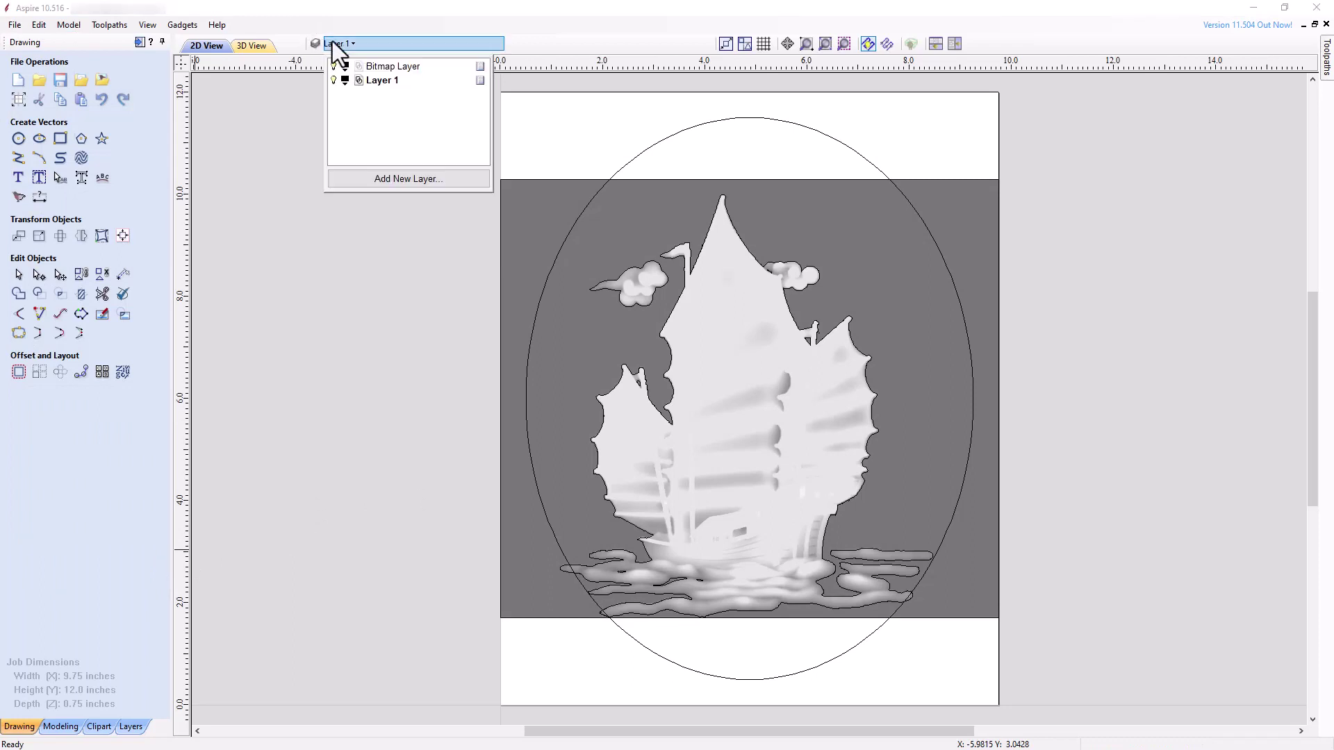
click(334, 66)
click(575, 181)
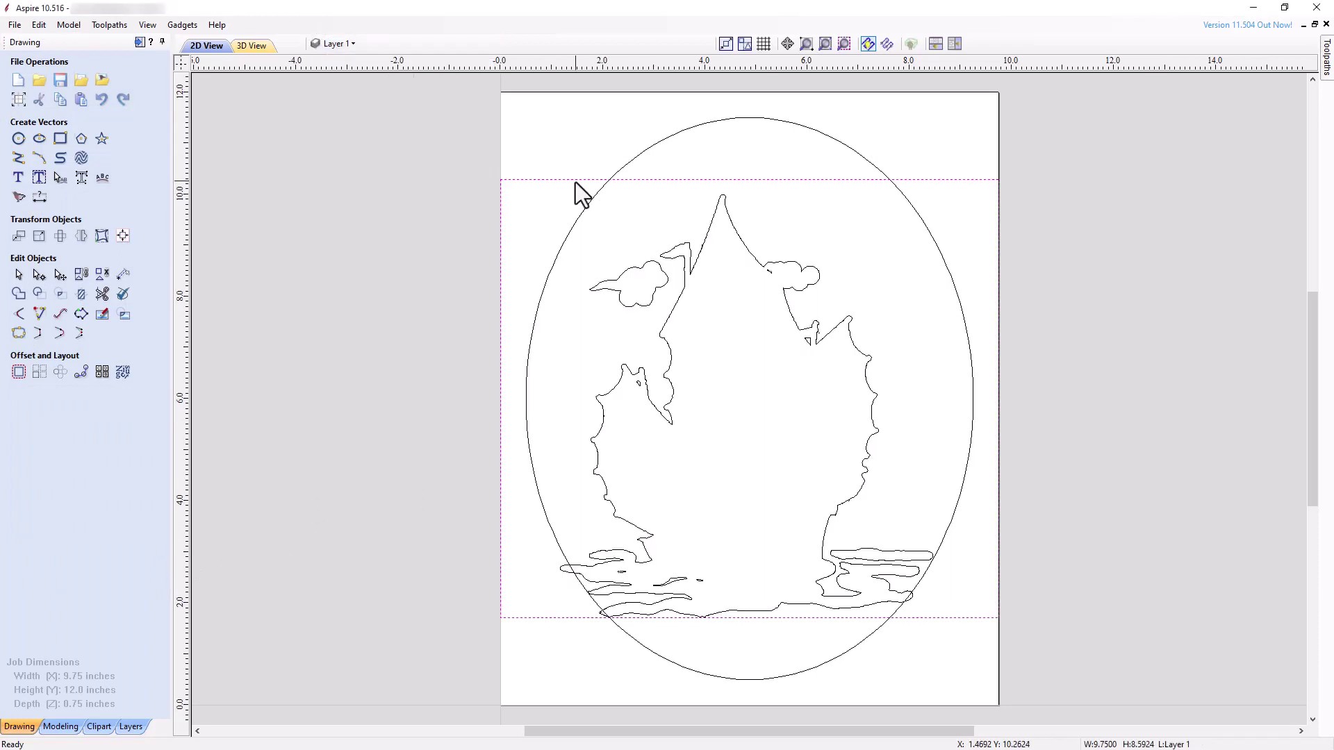
key(Delete)
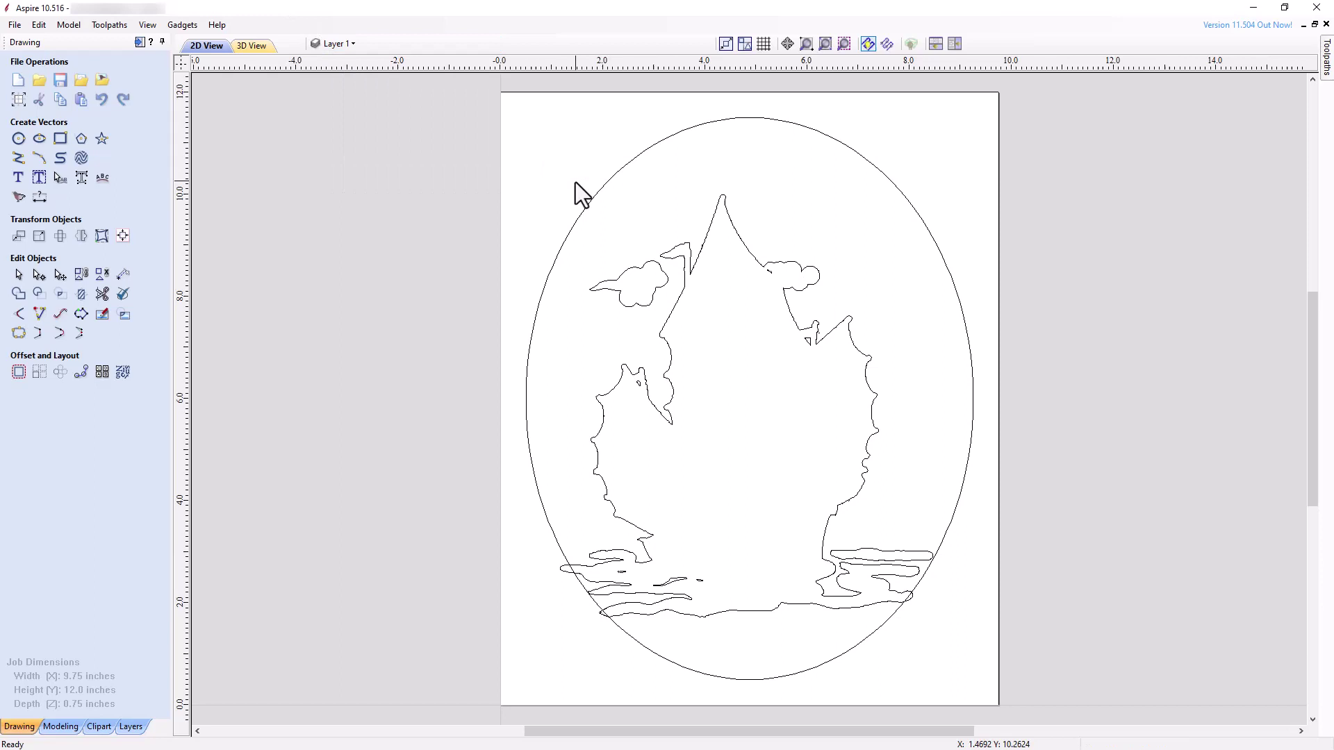
Step: Rename Layer 1 to 'Dish'
click(337, 43)
right_click(371, 82)
click(410, 204)
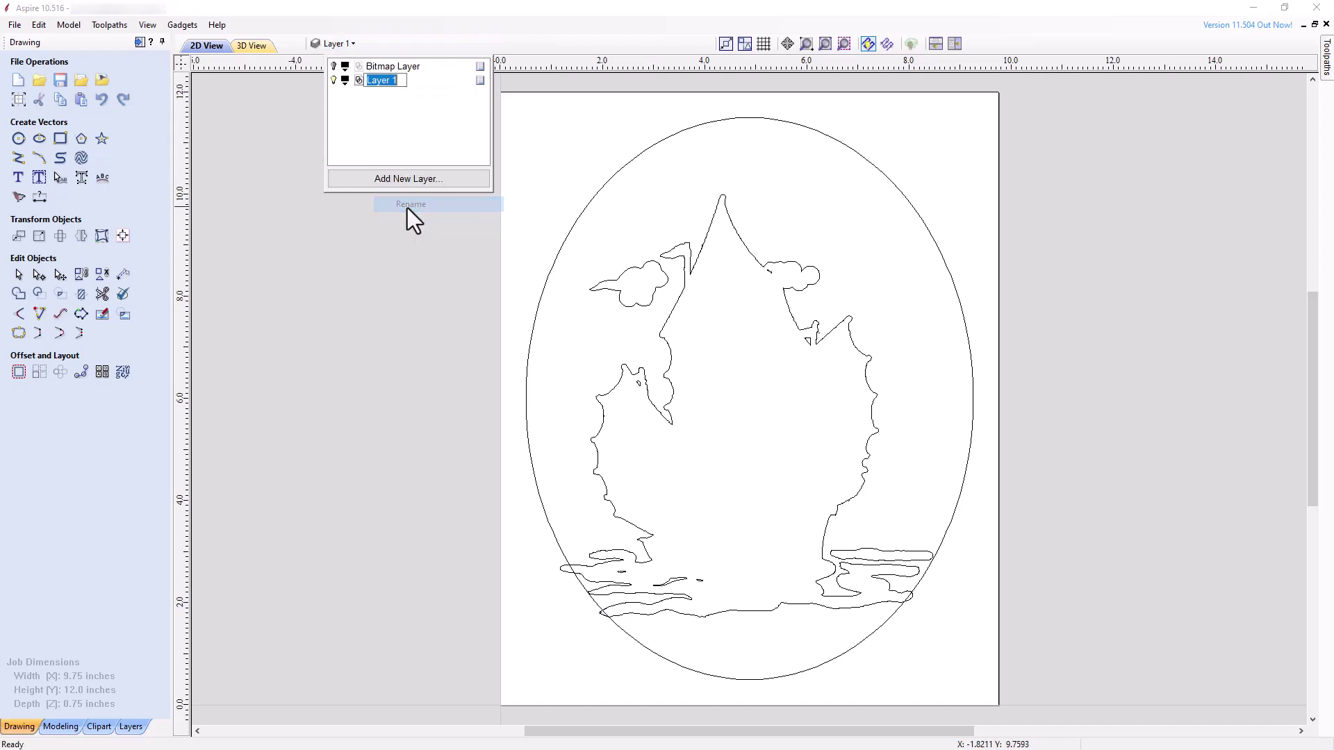
text(Dish)
key(Return)
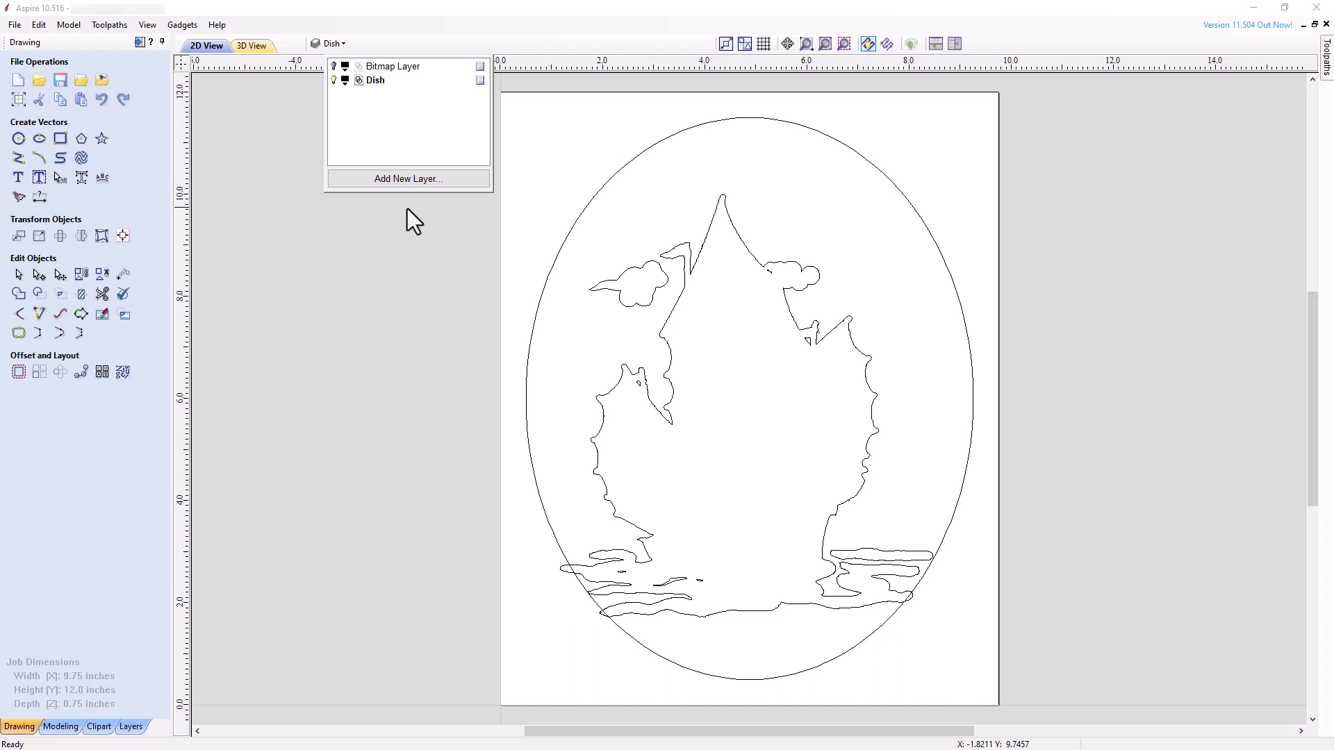
Step: Move the ship outline vectors to a new layer named 'Ship'
drag(541, 173, 949, 661)
right_click(786, 296)
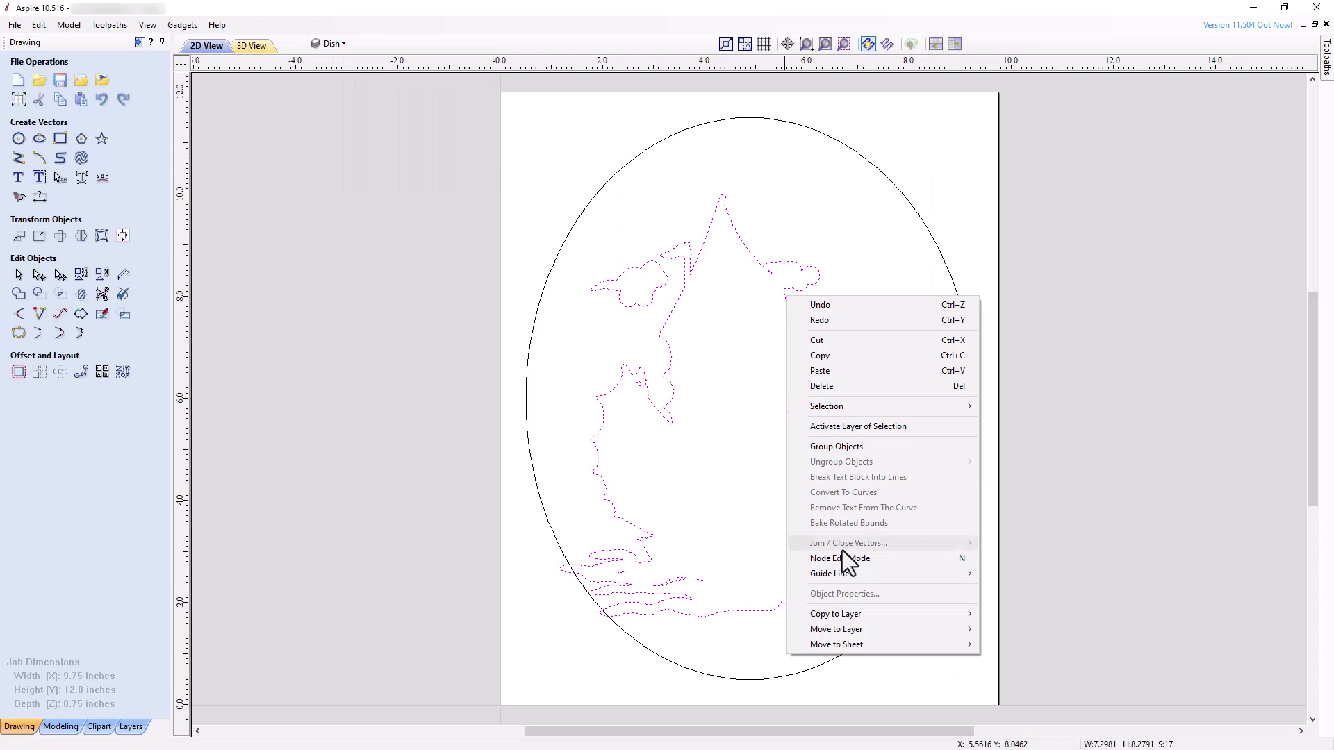
mouse_move(903, 629)
click(1018, 668)
text(Sh)
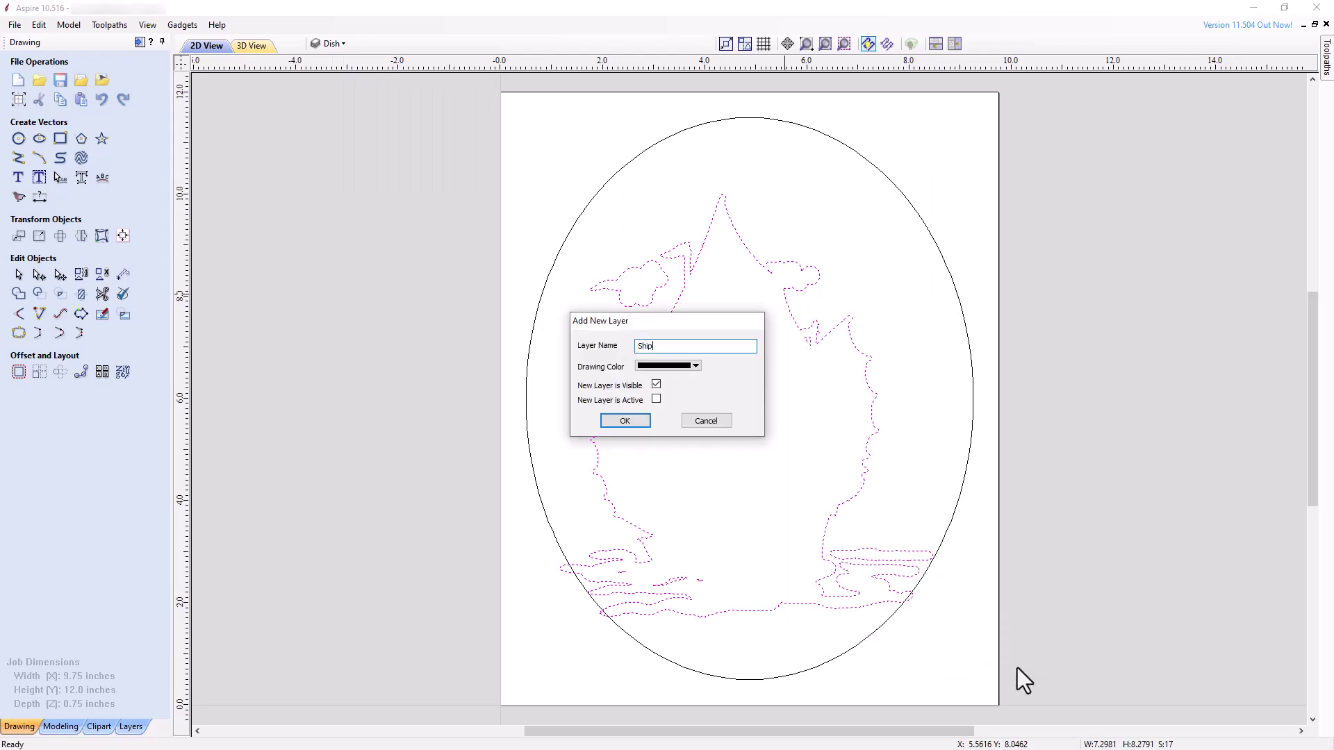
text(ip)
click(656, 398)
click(625, 420)
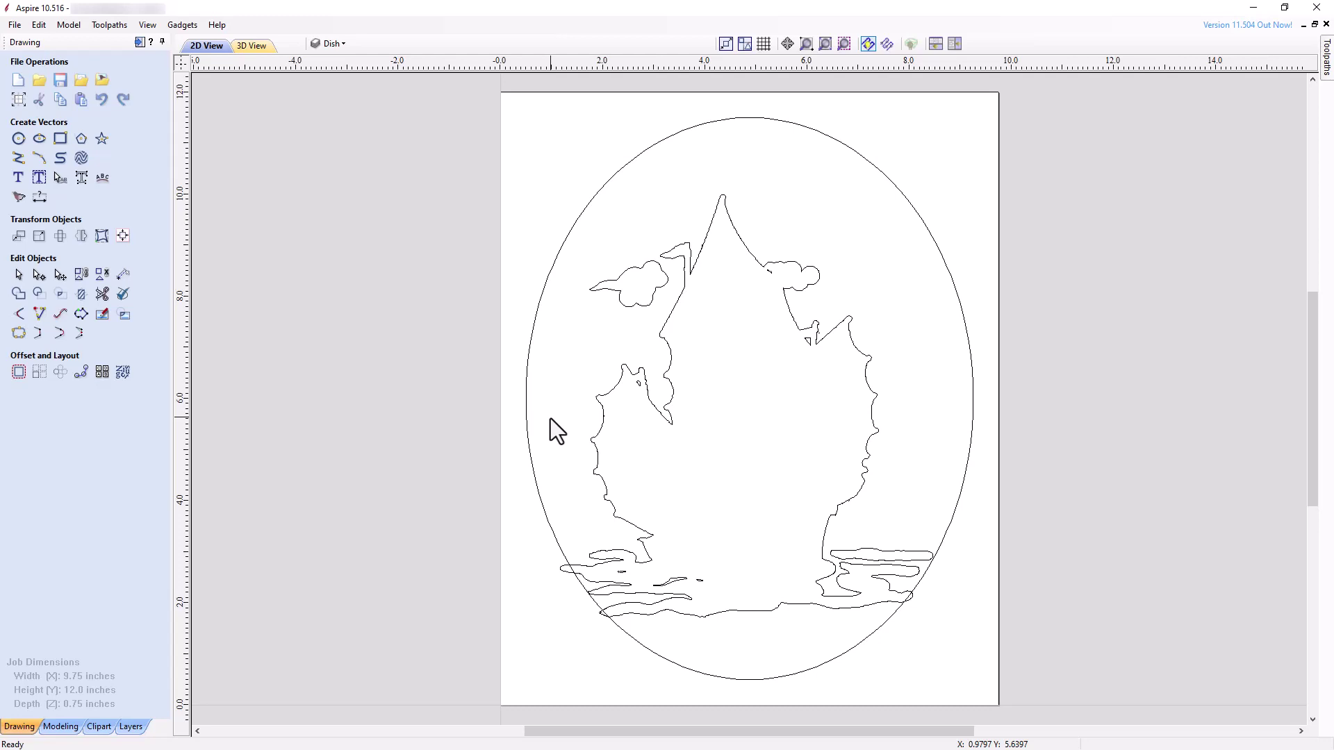
Step: Delete the four tiny stray fragments and select the ten ship outline vectors
click(638, 382)
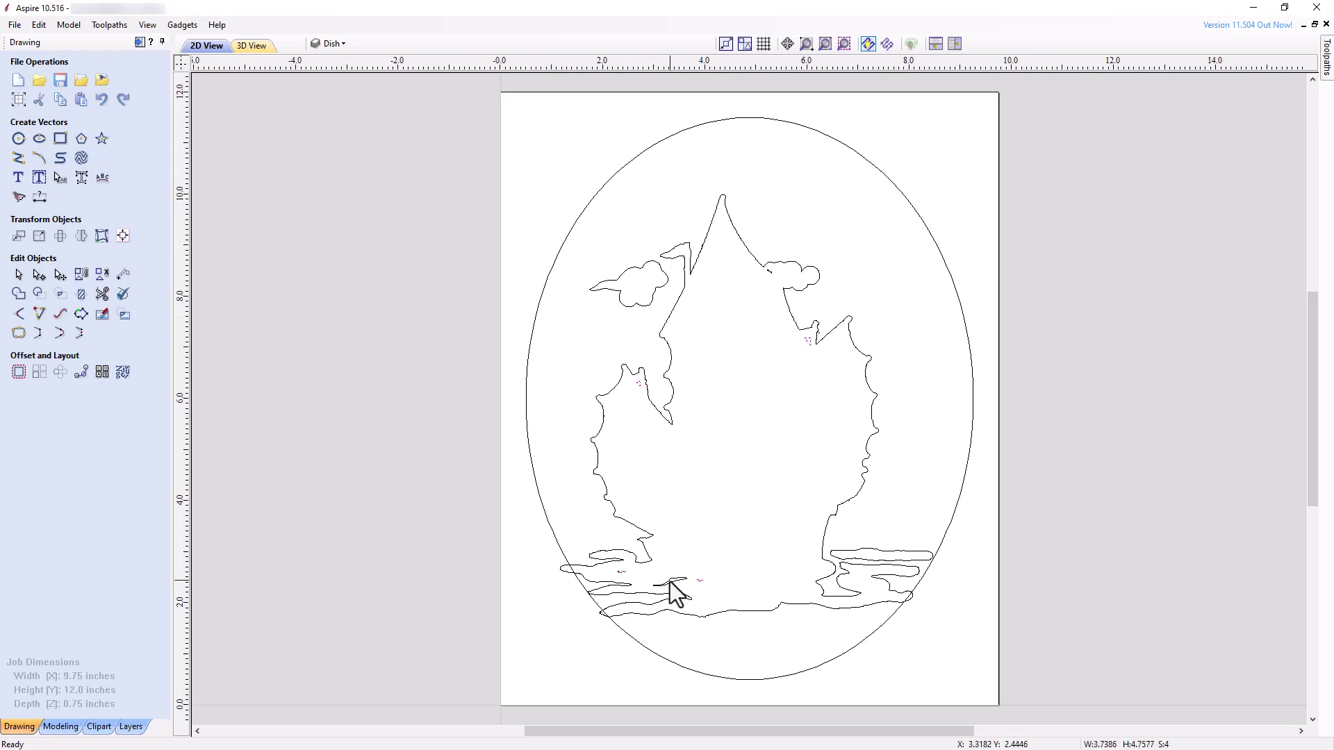
scroll(851, 407, up, 1)
key(Delete)
scroll(713, 382, down, 2)
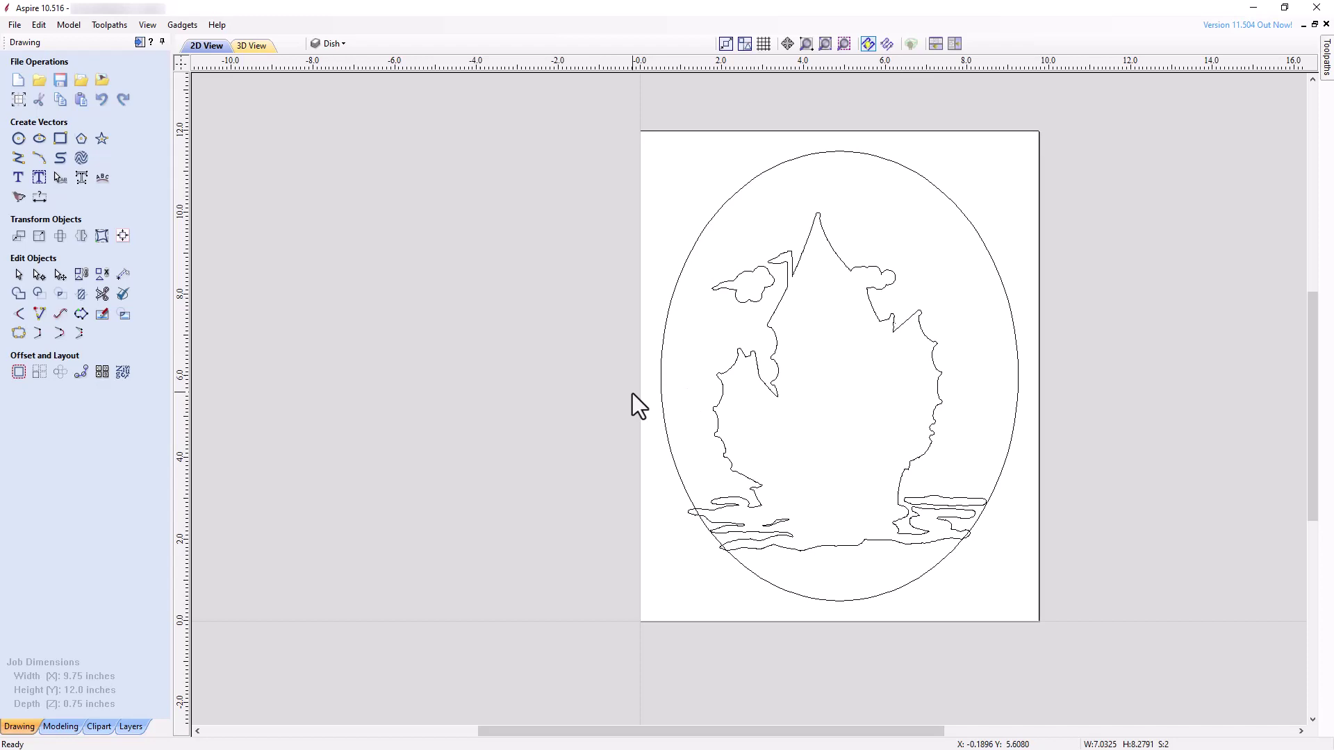
key(g)
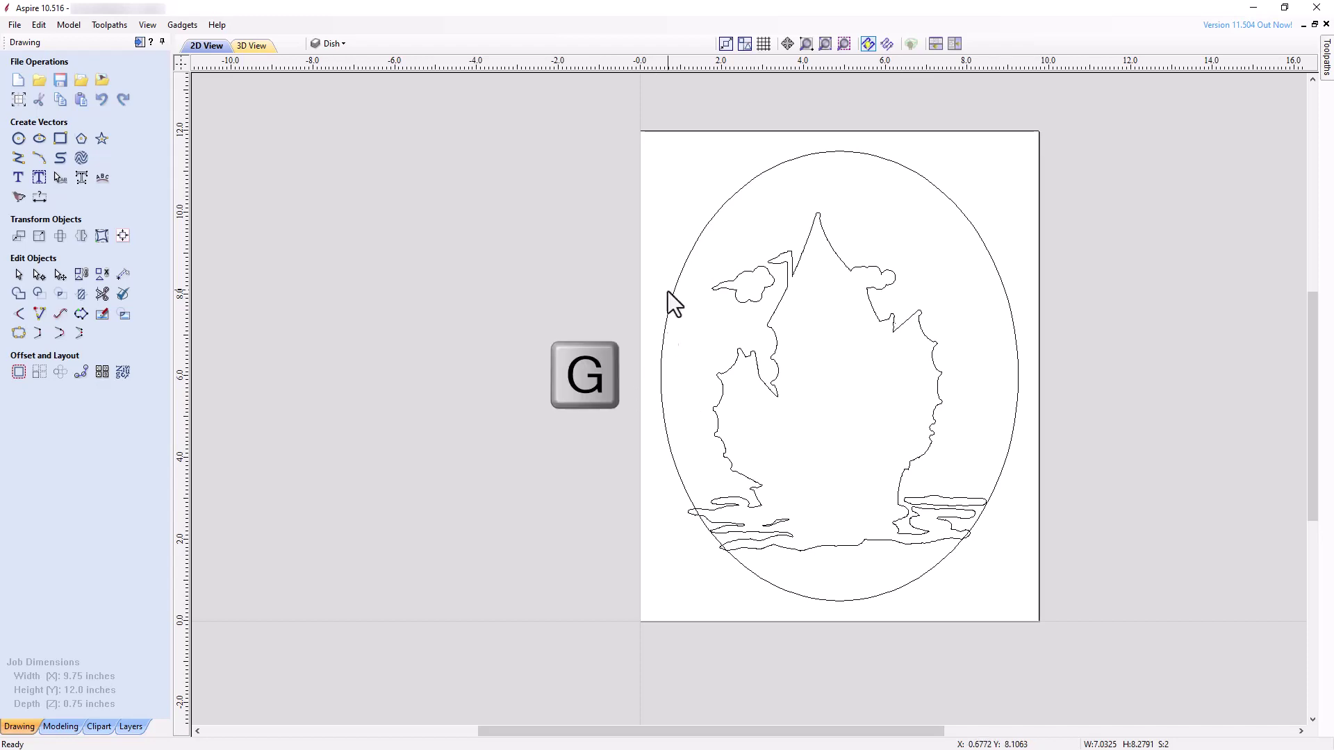
mouse_move(650, 210)
mouse_down()
mouse_move(949, 495)
mouse_move(1006, 582)
mouse_up()
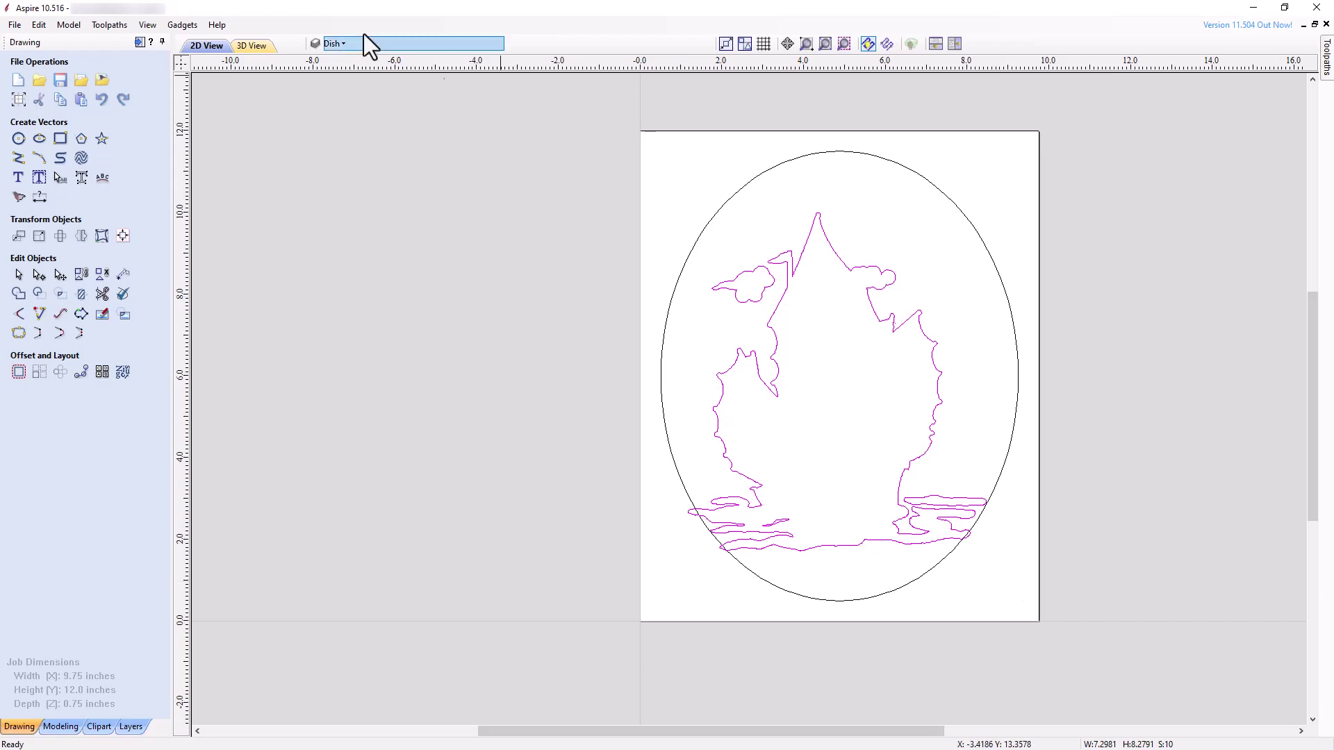
Step: Show only the Bitmap Layer, make it active, and select the ship bitmap
click(337, 44)
click(334, 94)
click(335, 81)
click(334, 66)
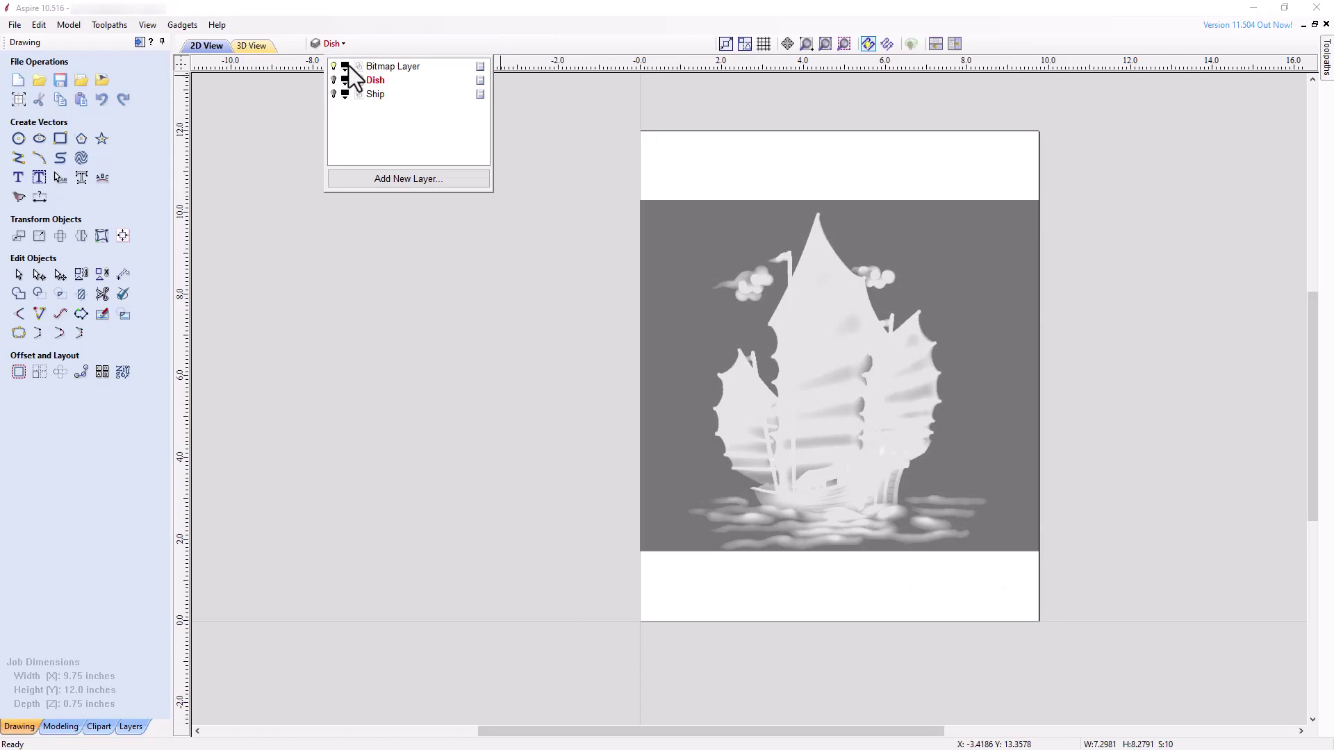
click(382, 66)
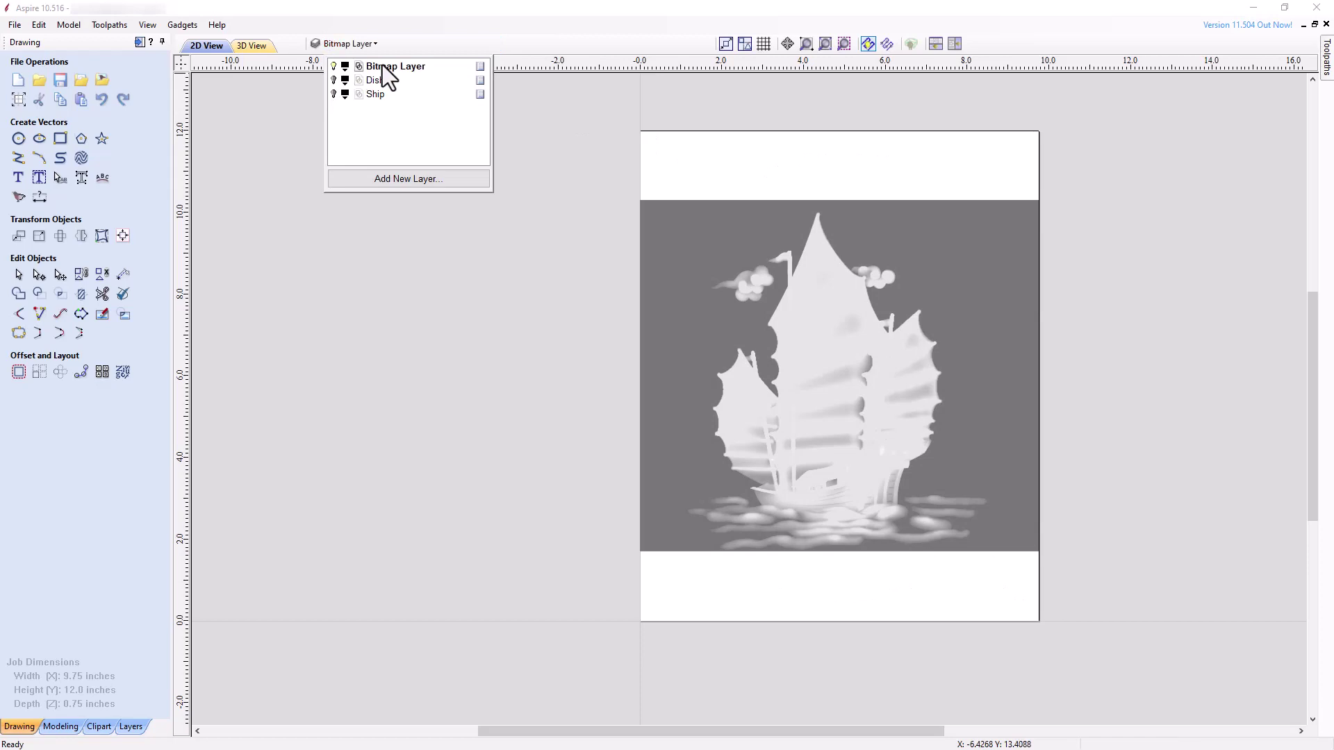
click(424, 344)
click(728, 342)
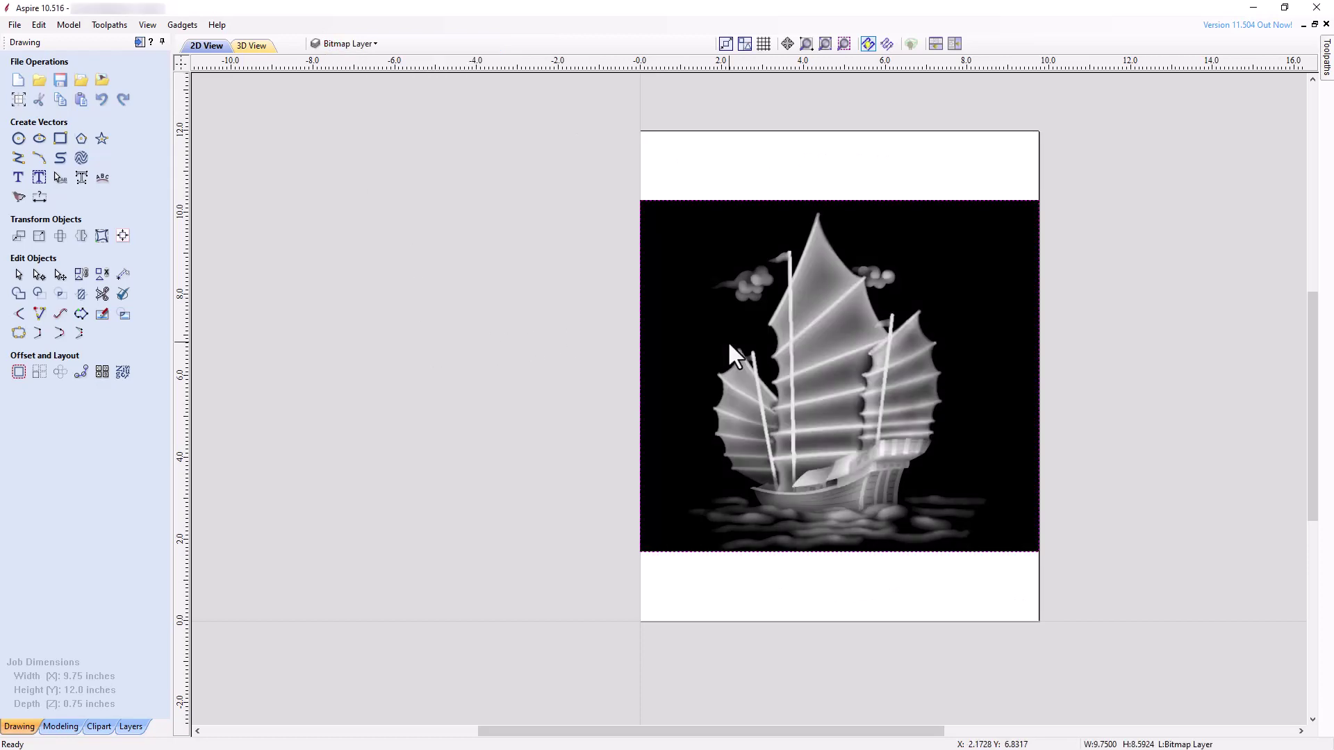
Step: Create a relief component from the bitmap and rename it 'Ship'
click(74, 728)
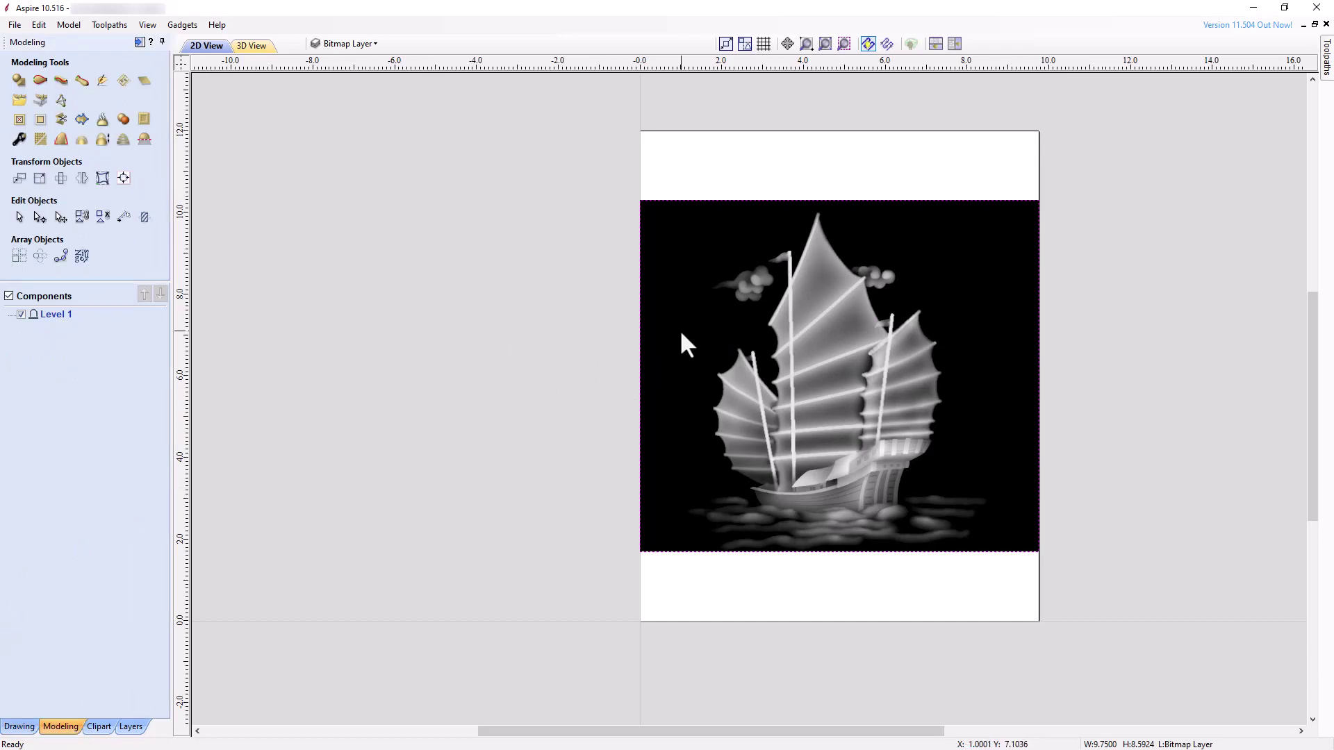
click(41, 103)
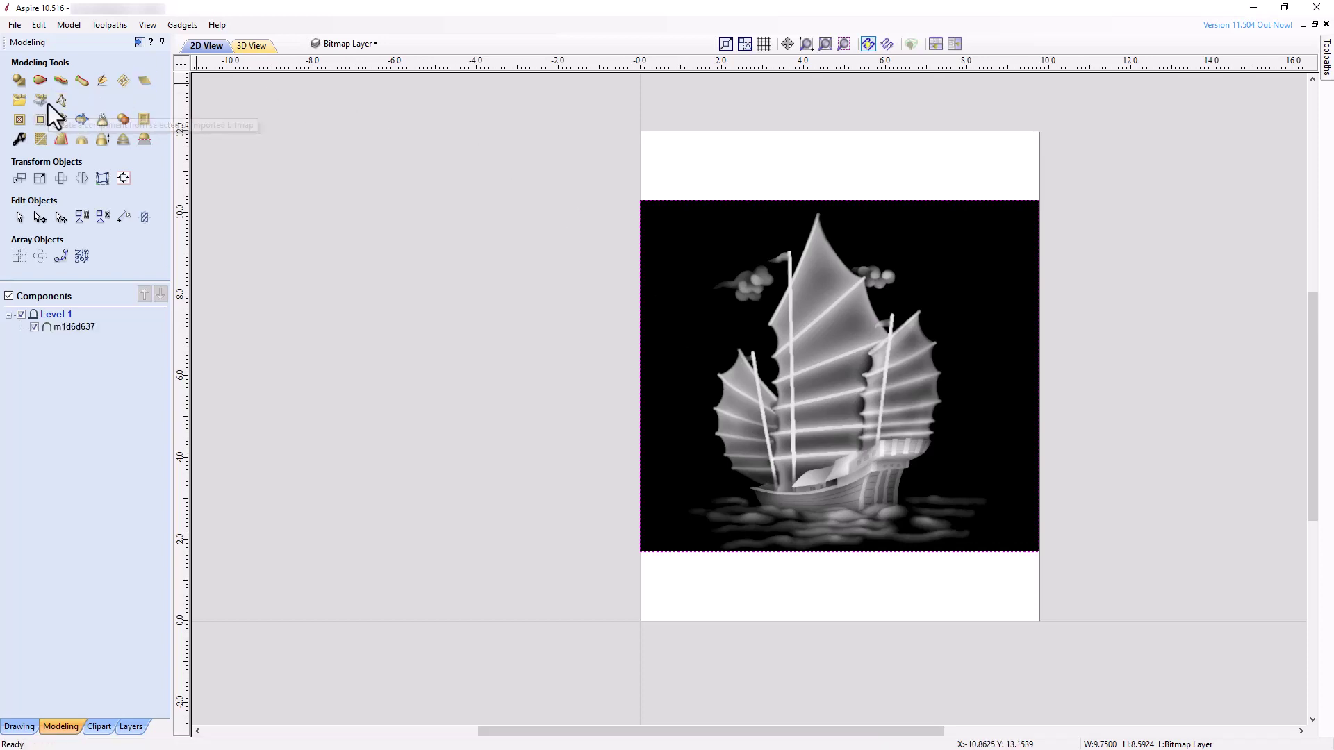
mouse_move(70, 332)
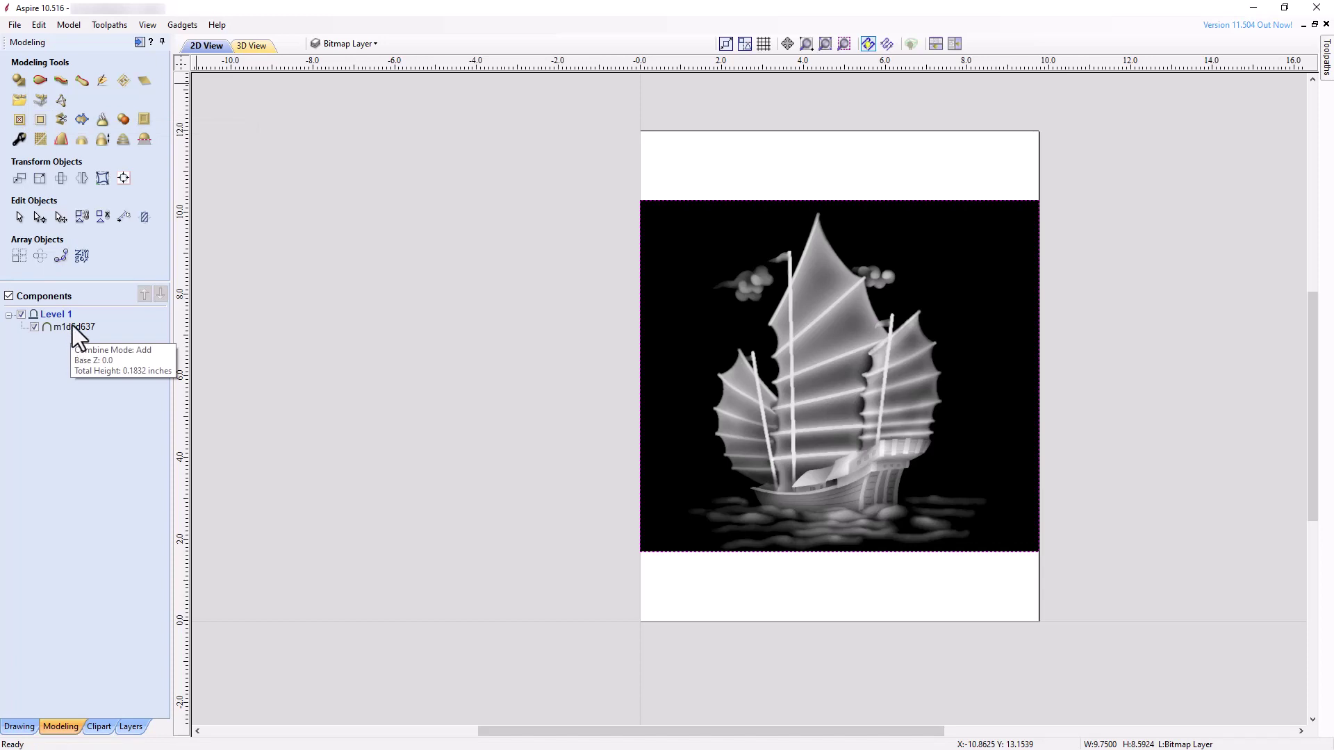
right_click(72, 327)
click(120, 454)
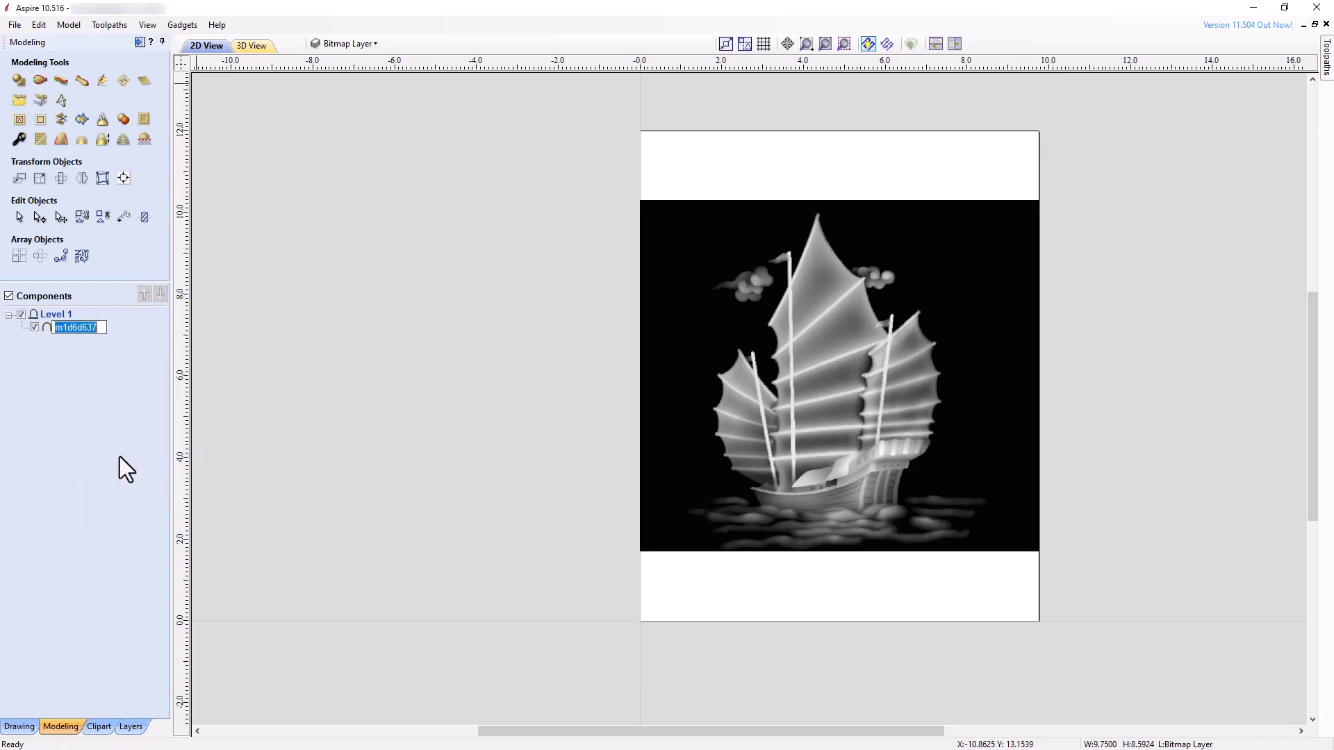
text(Ship)
key(Return)
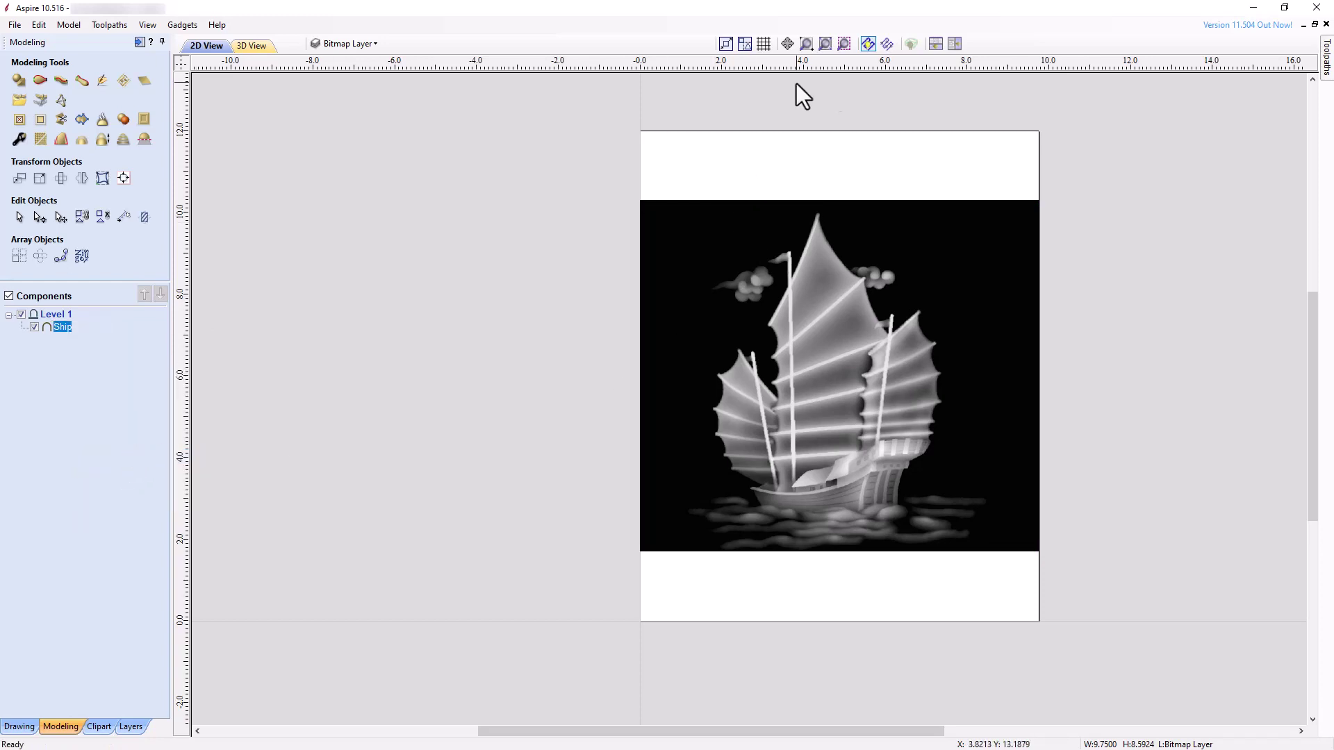
Step: Arrange the 2D and 3D views vertically, hide the Bitmap Layer, and select the ship vectors
click(955, 43)
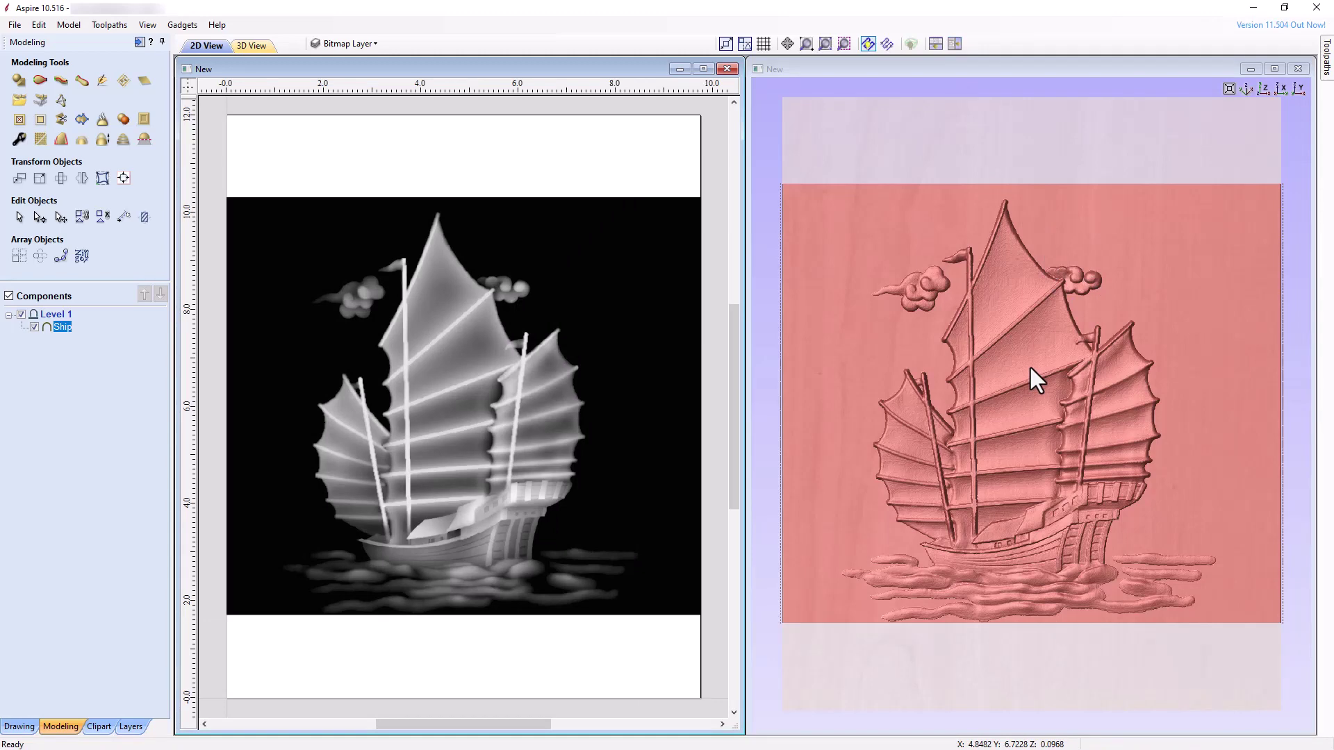
click(368, 43)
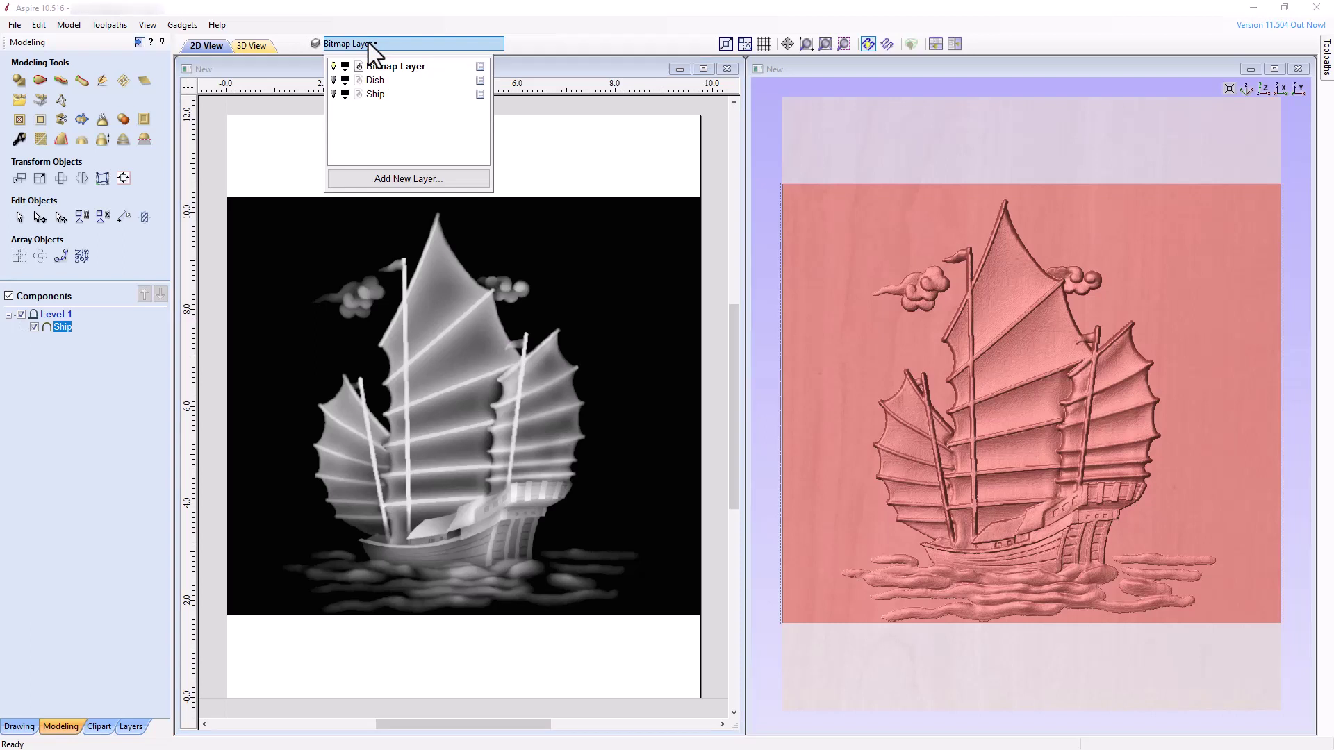
click(334, 67)
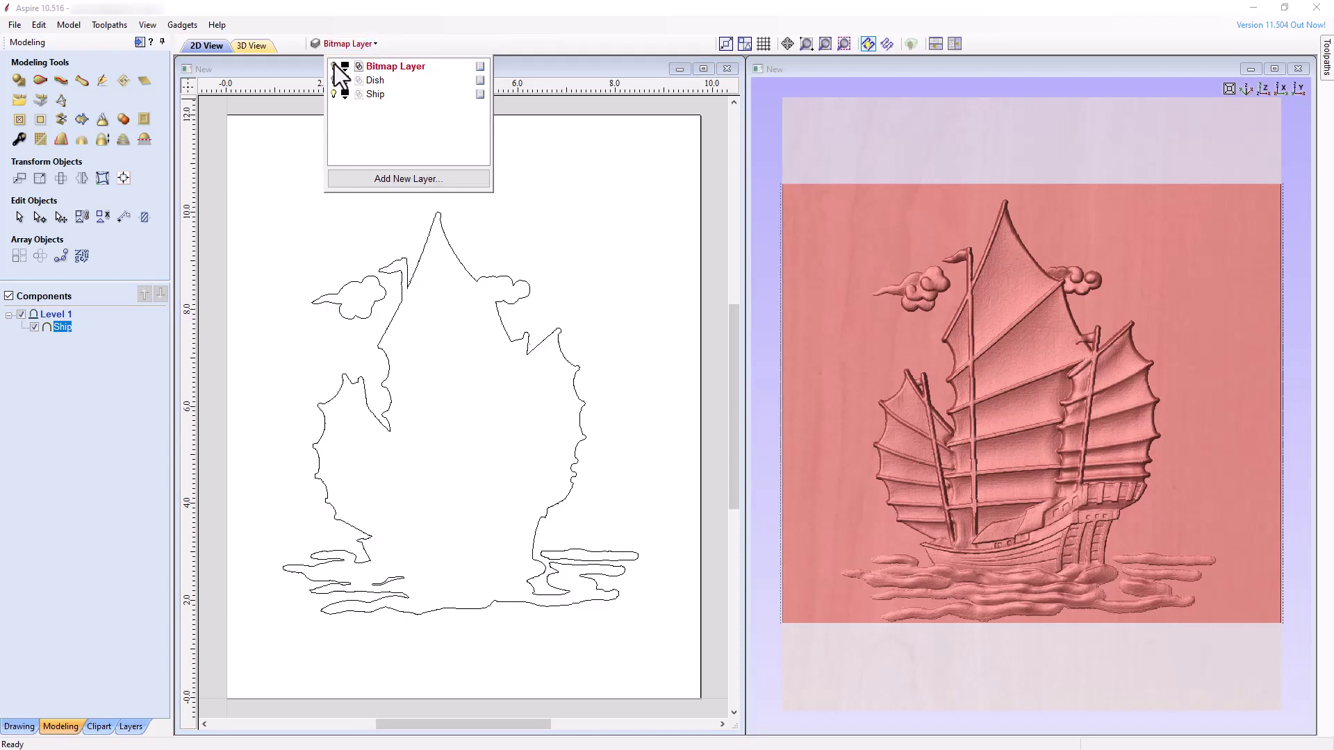
drag(276, 198, 649, 678)
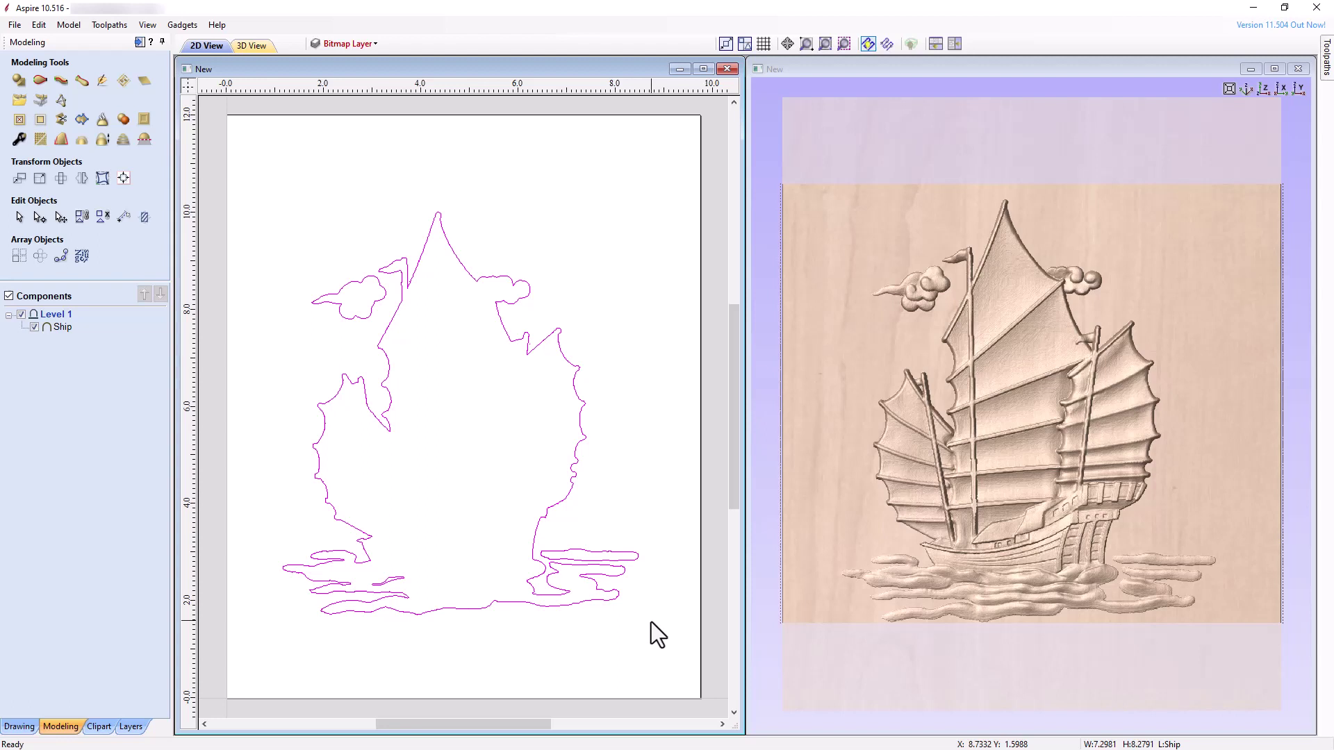
Step: Trim the Ship component to the selected ship vector boundary
click(60, 329)
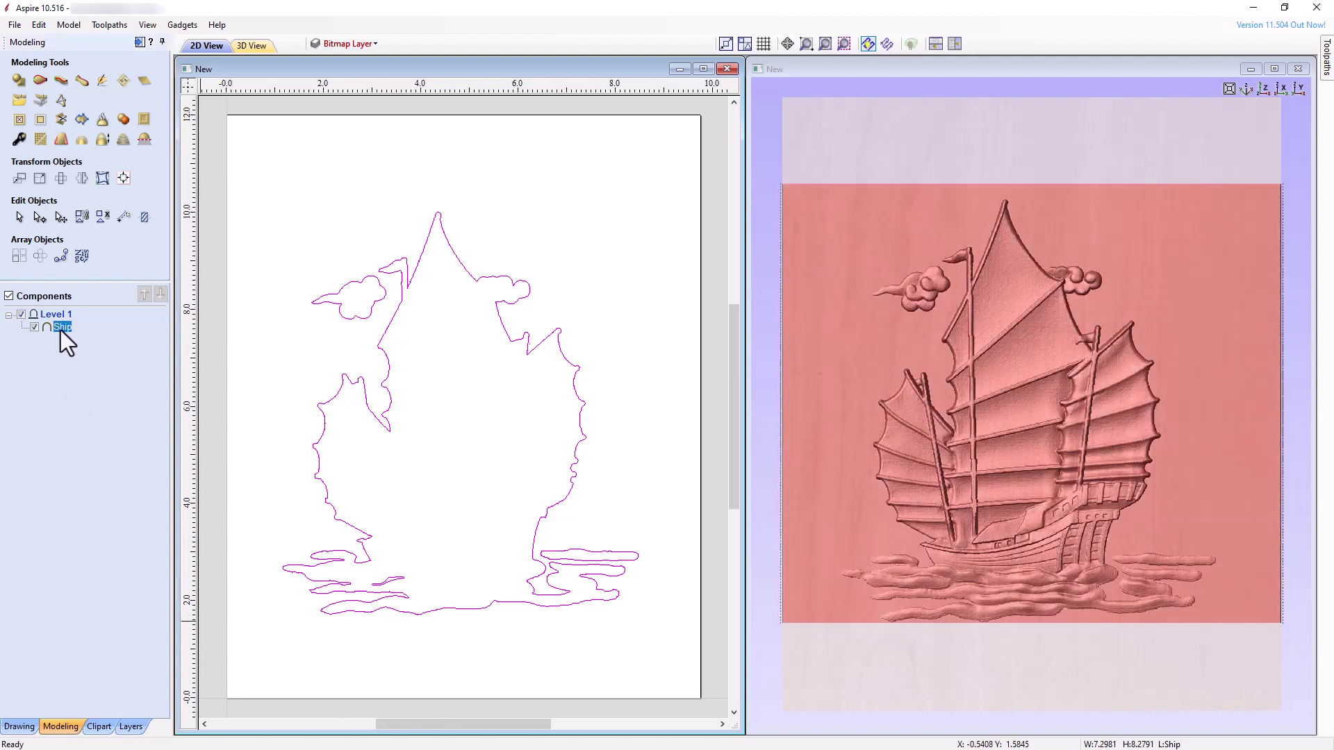
click(40, 124)
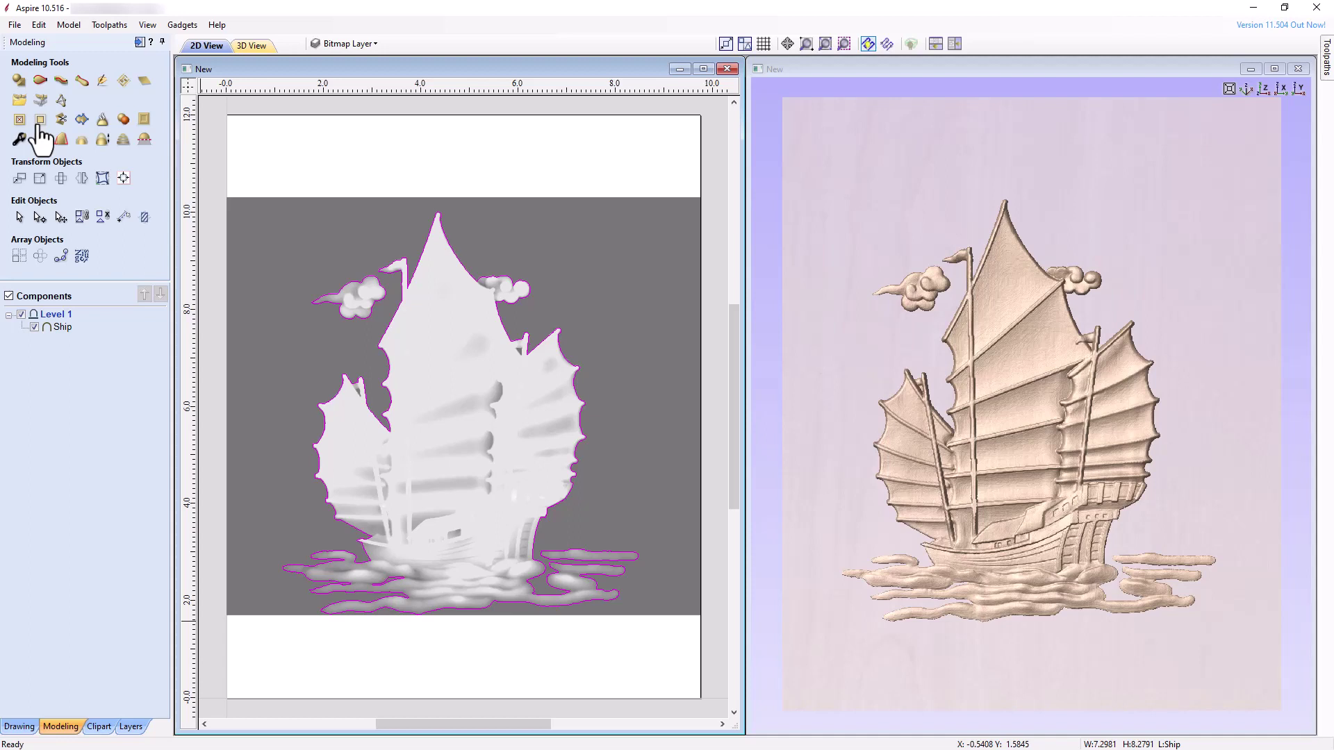
Step: Make Dish the active visible layer, hide Bitmap Layer and Ship, and start Create Shape on the ellipse
click(373, 45)
click(334, 81)
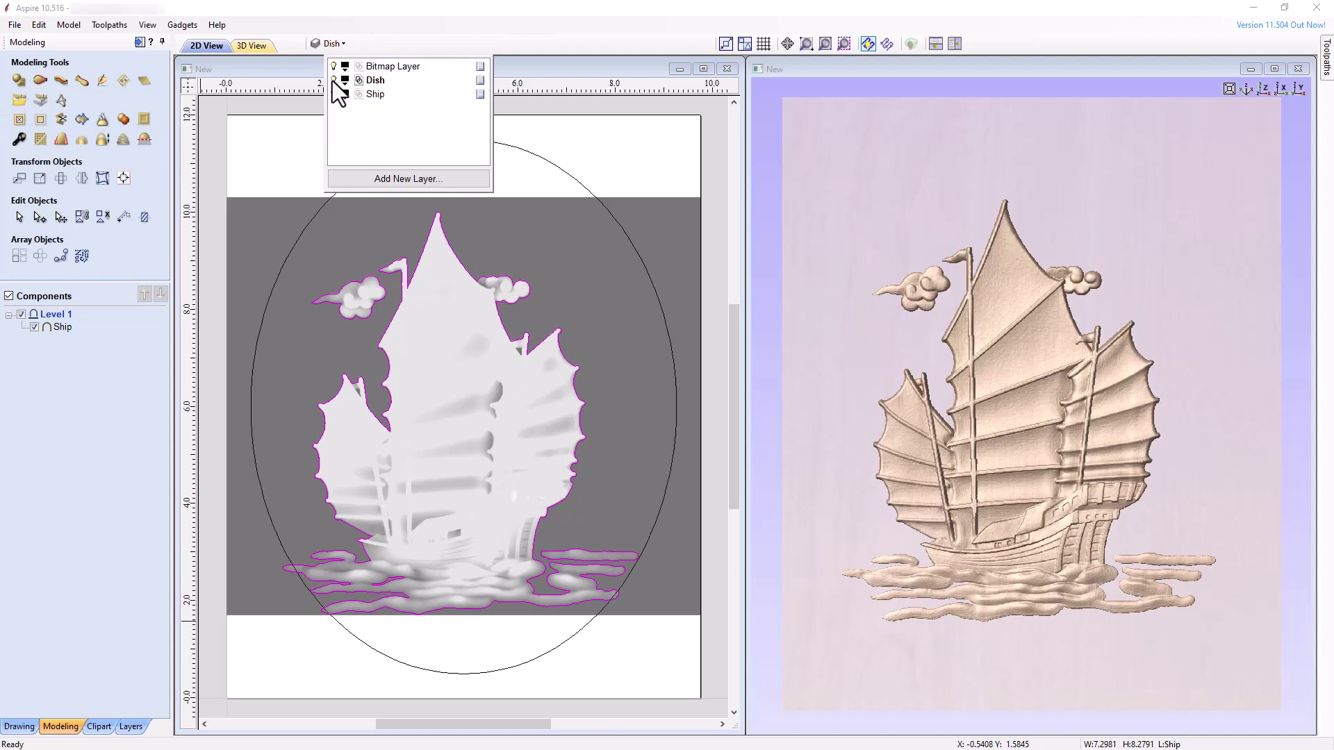
click(333, 66)
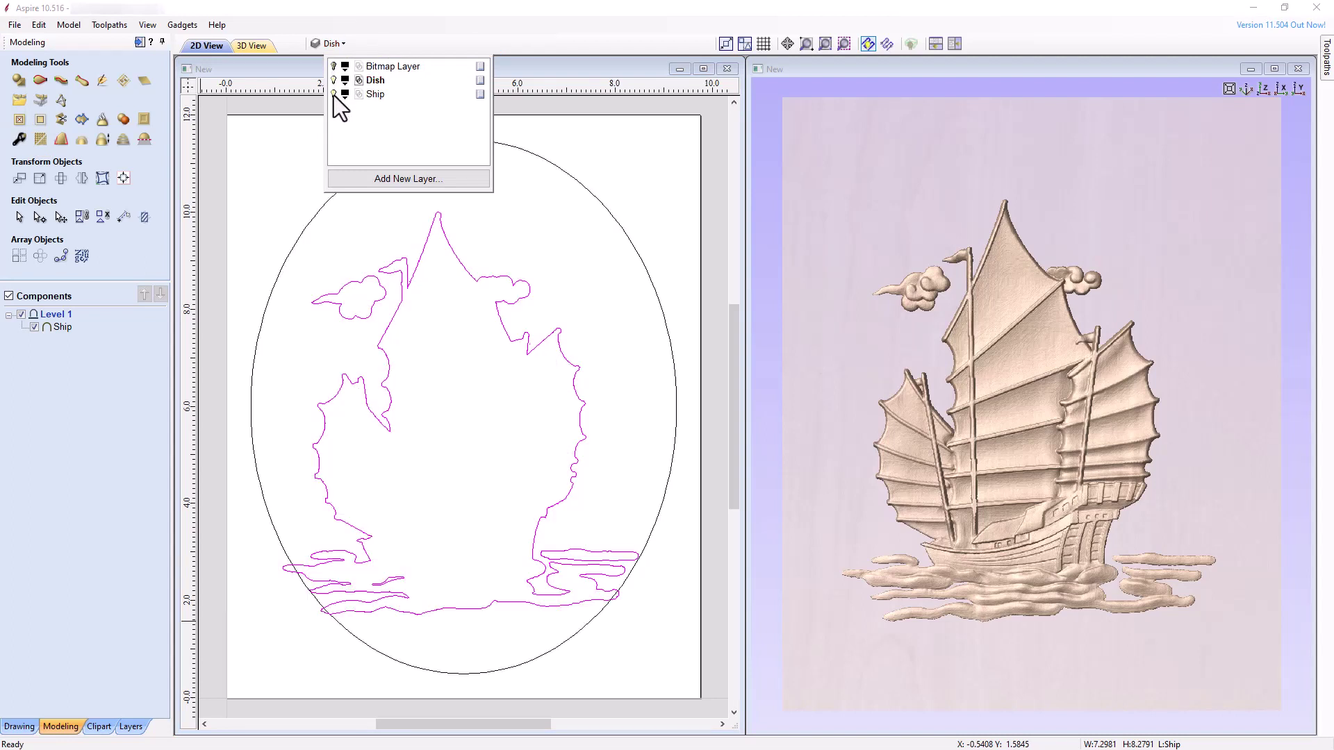
click(334, 94)
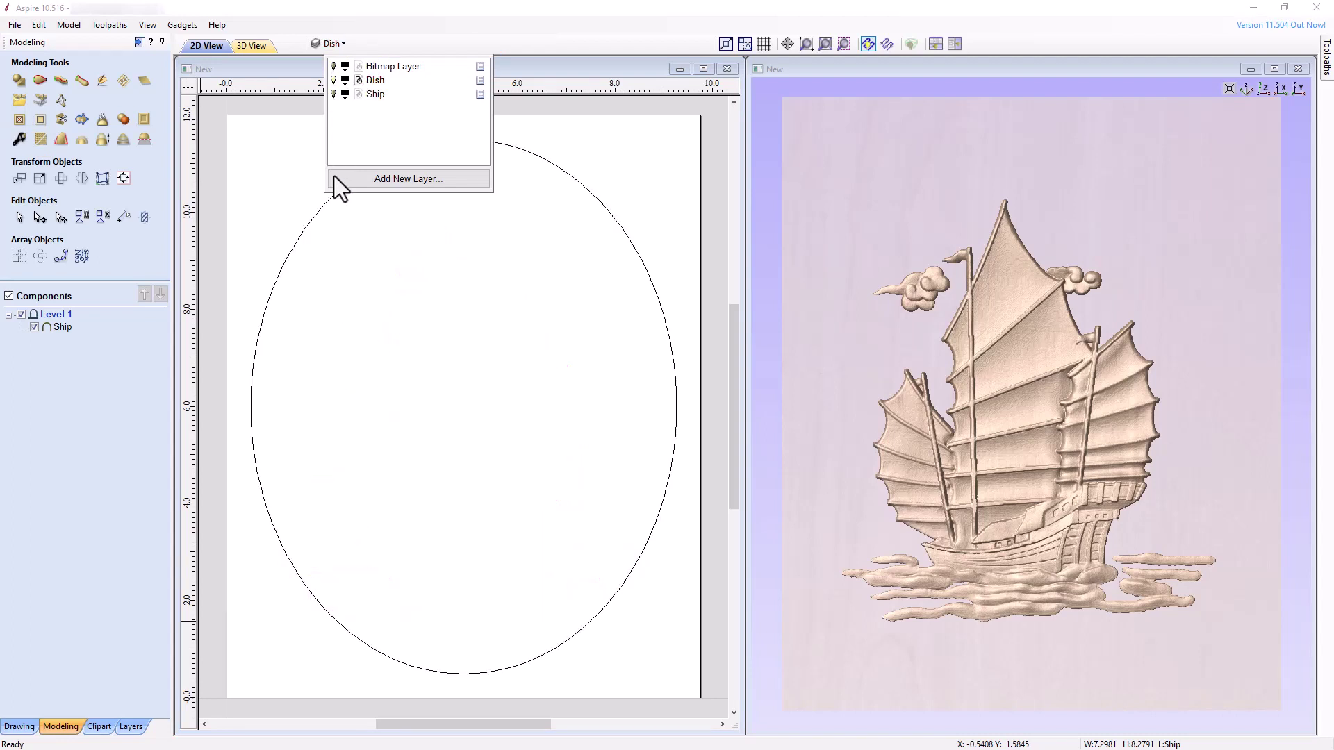
click(300, 241)
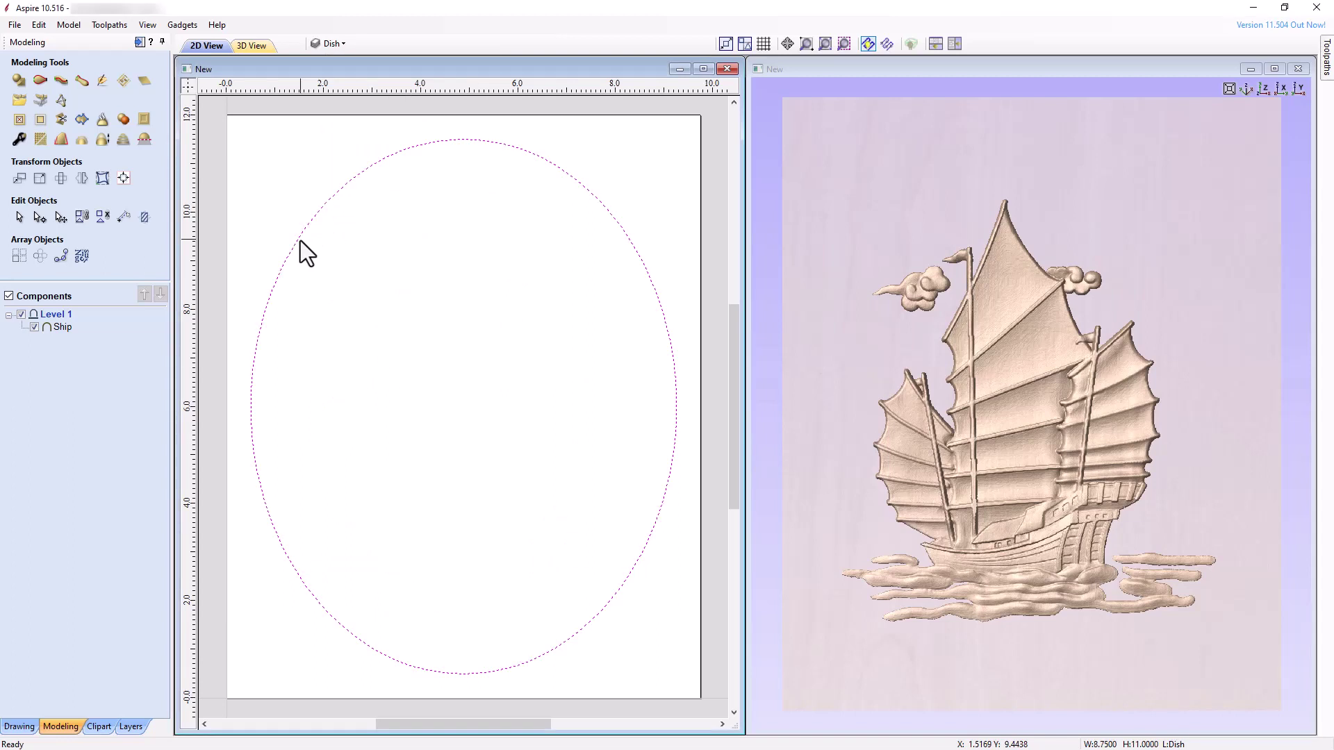
click(18, 81)
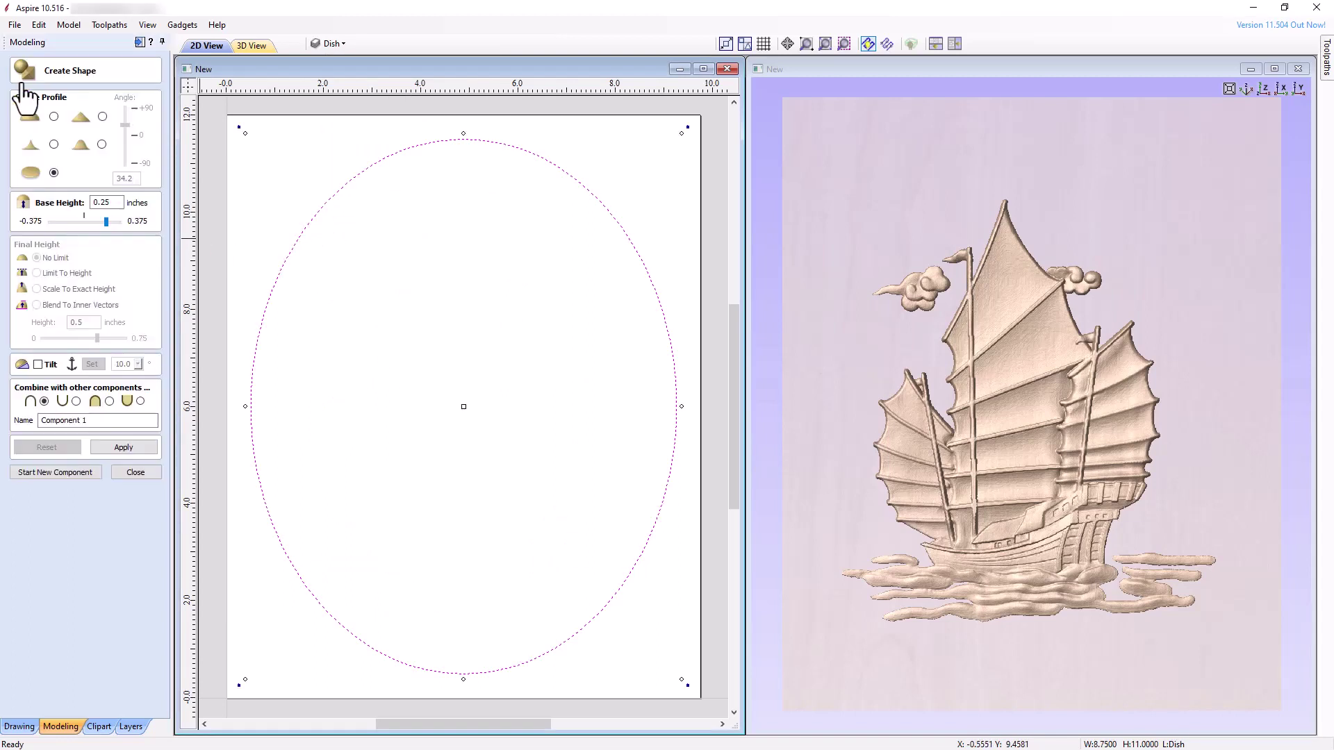
Step: Give the ellipse shape a 30° curved profile with base height 0 and exact-height scaling
click(55, 117)
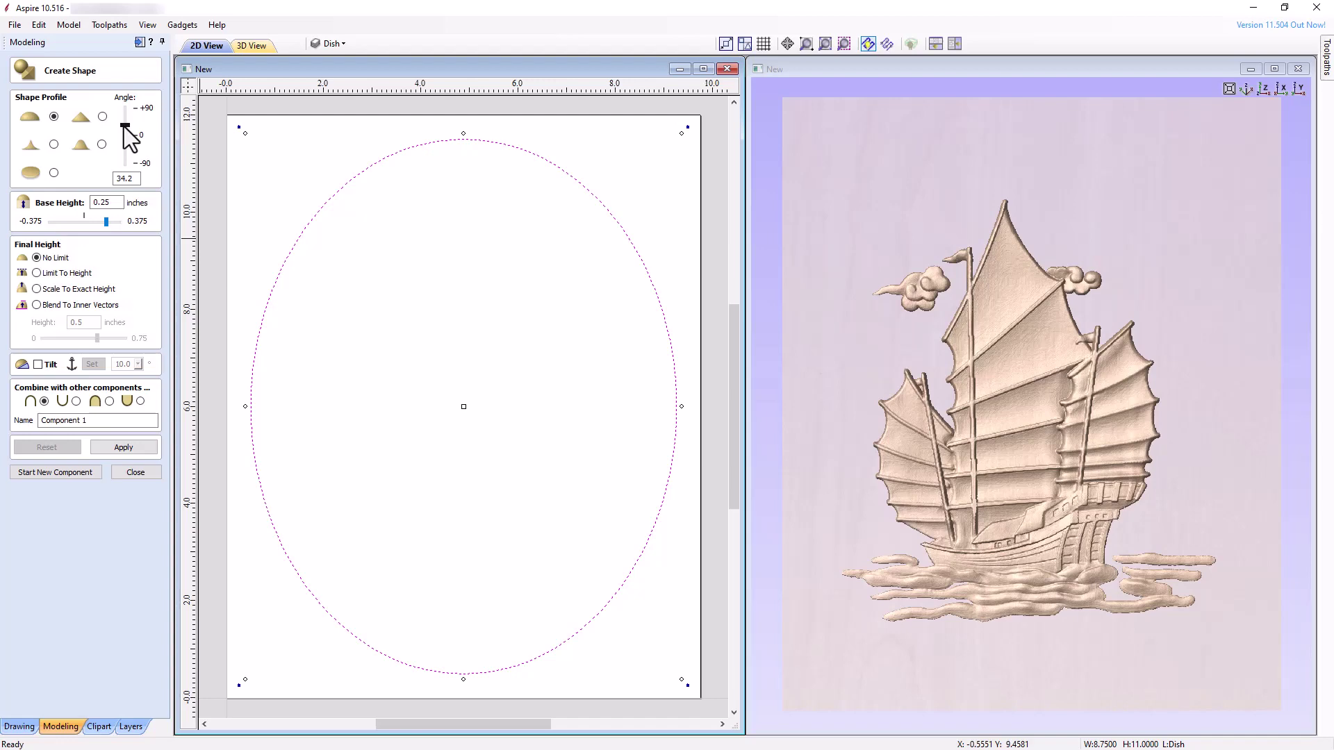
mouse_move(124, 127)
mouse_down()
mouse_move(125, 148)
mouse_move(125, 126)
mouse_up()
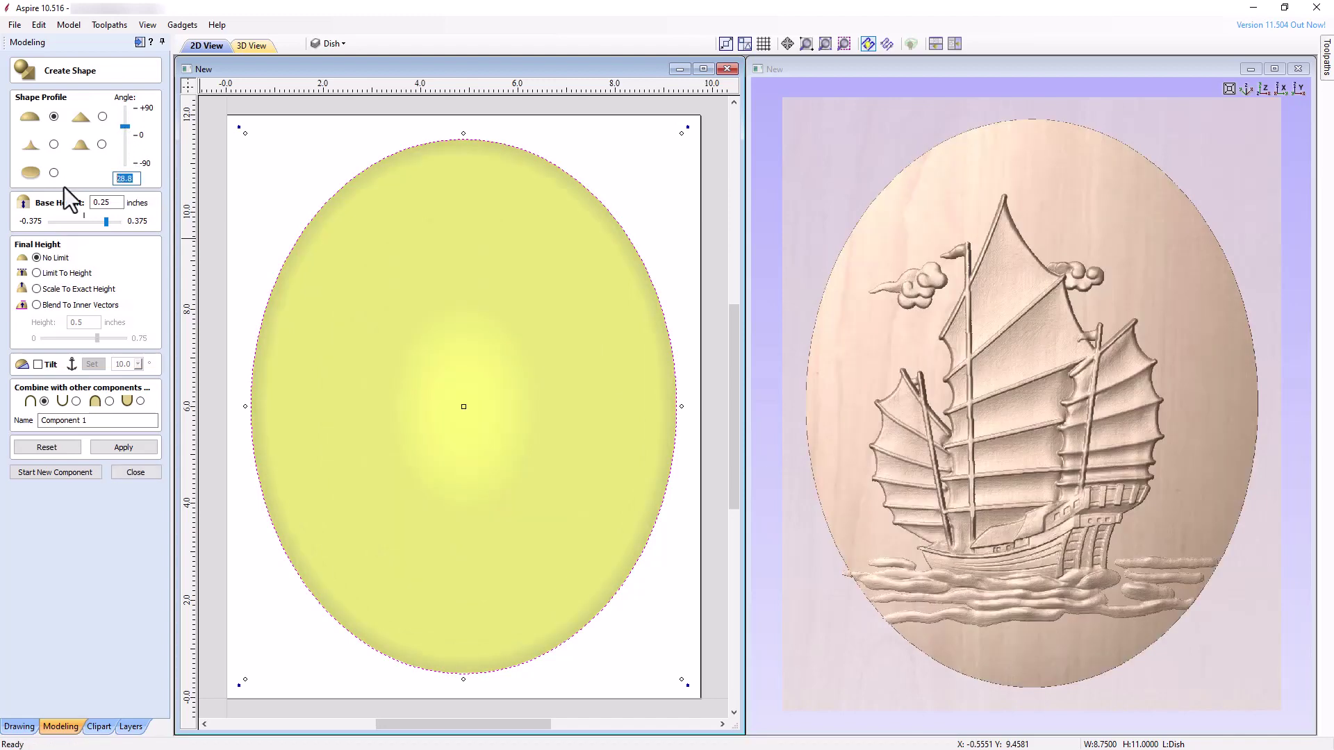
key(Tab)
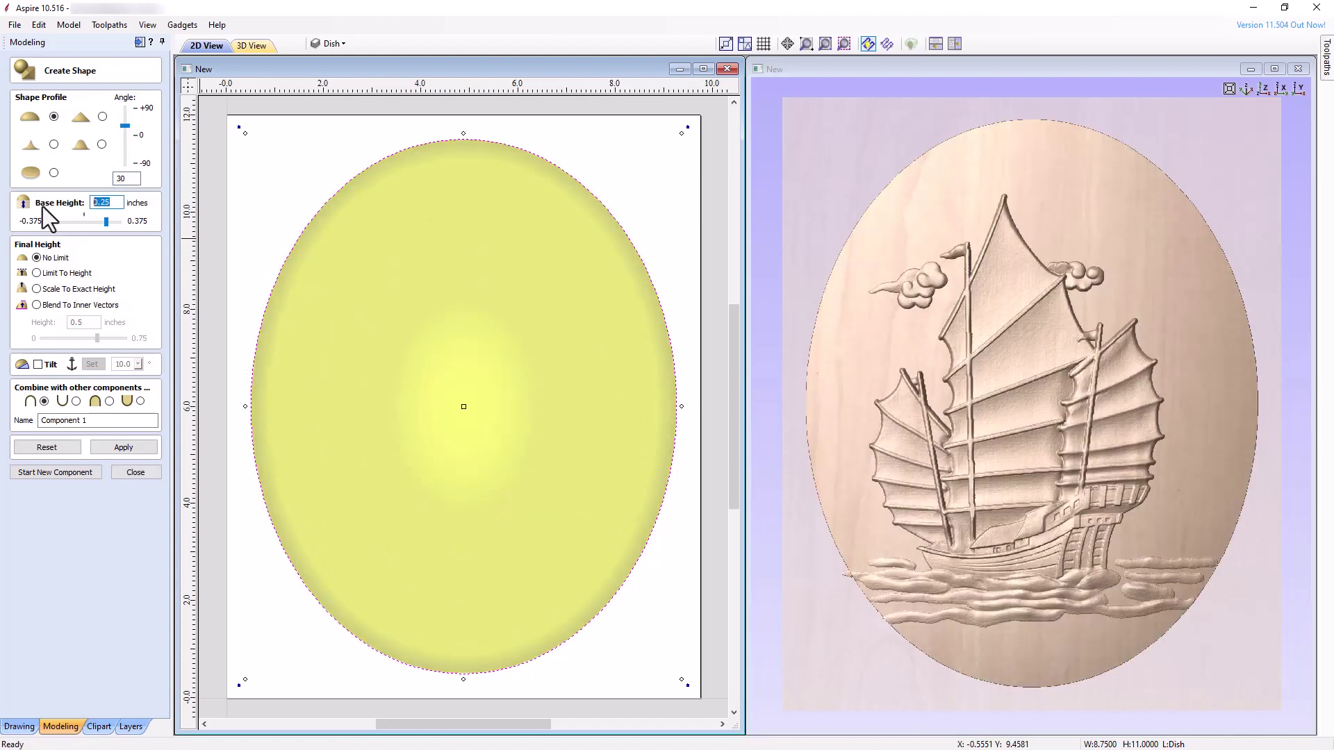
text(0)
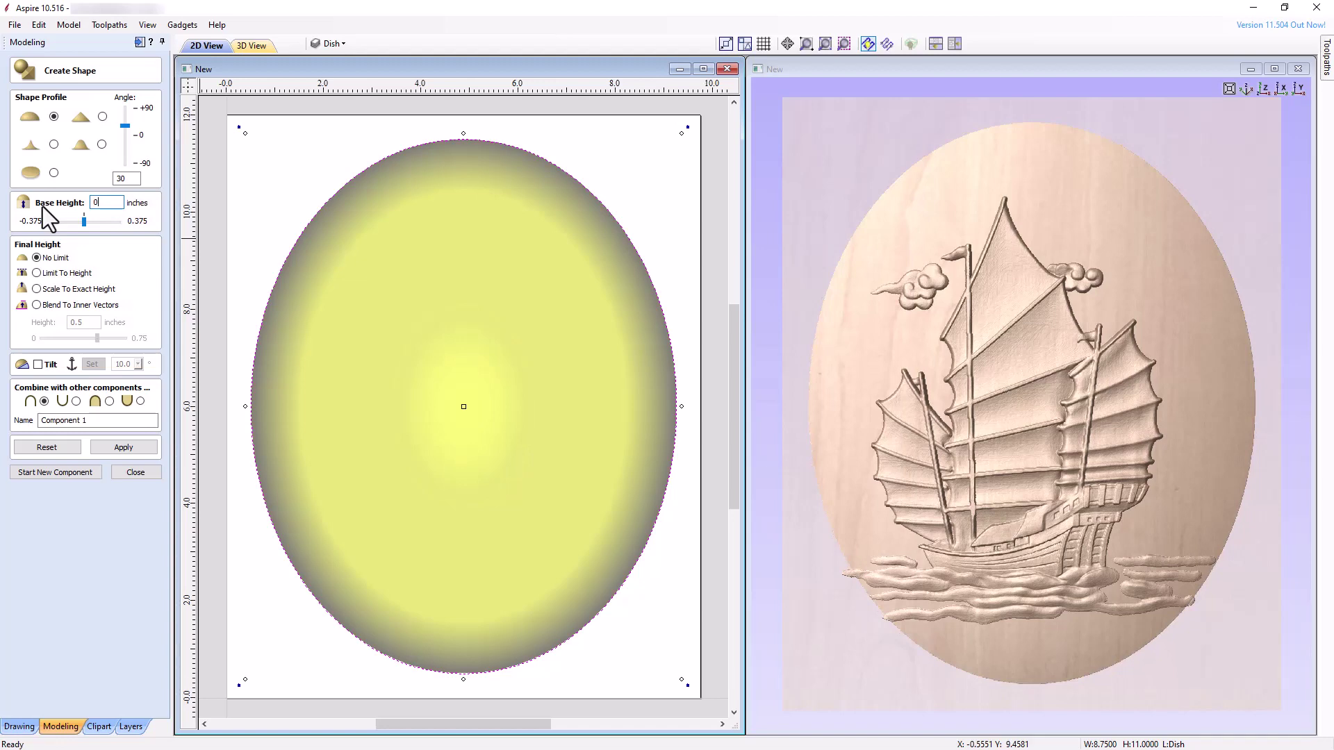
click(35, 290)
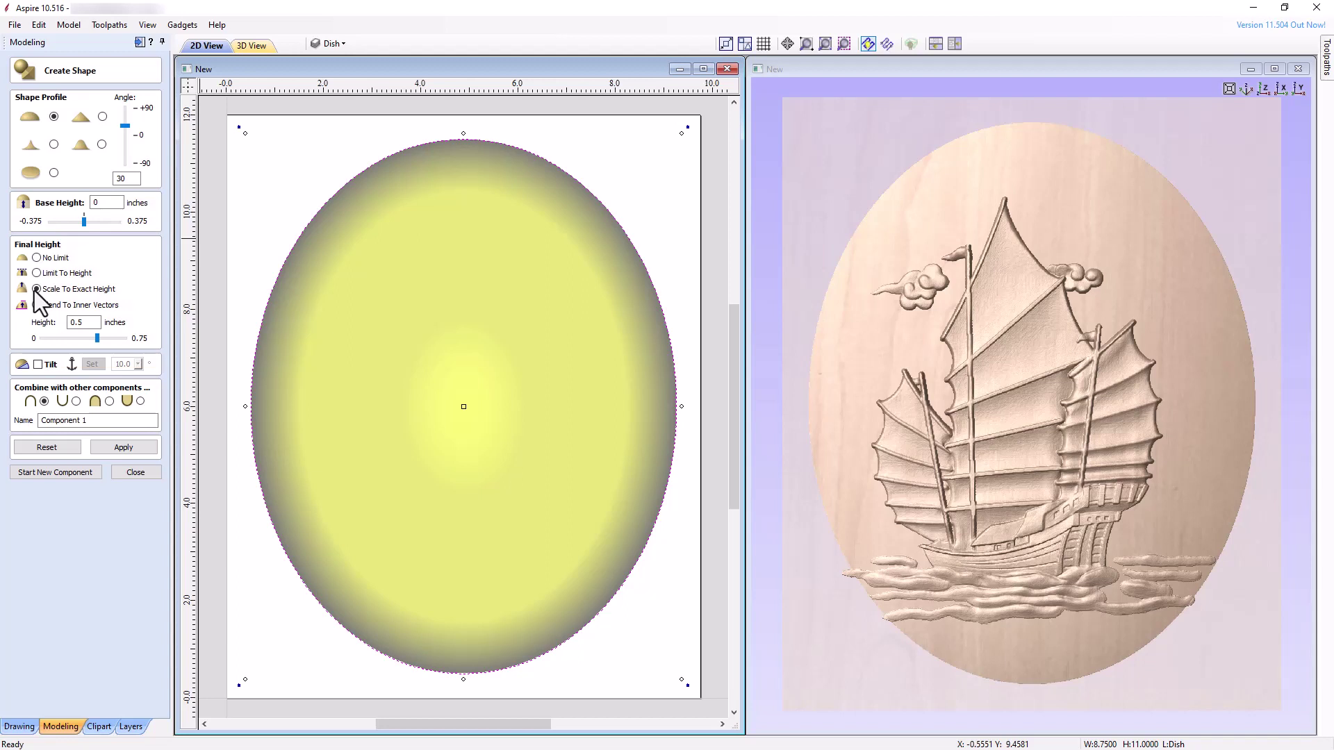
Step: Scale the shape to 0.5 inches, subtract it from the ship, name it Dish and apply
double_click(80, 322)
text(0.5)
click(76, 400)
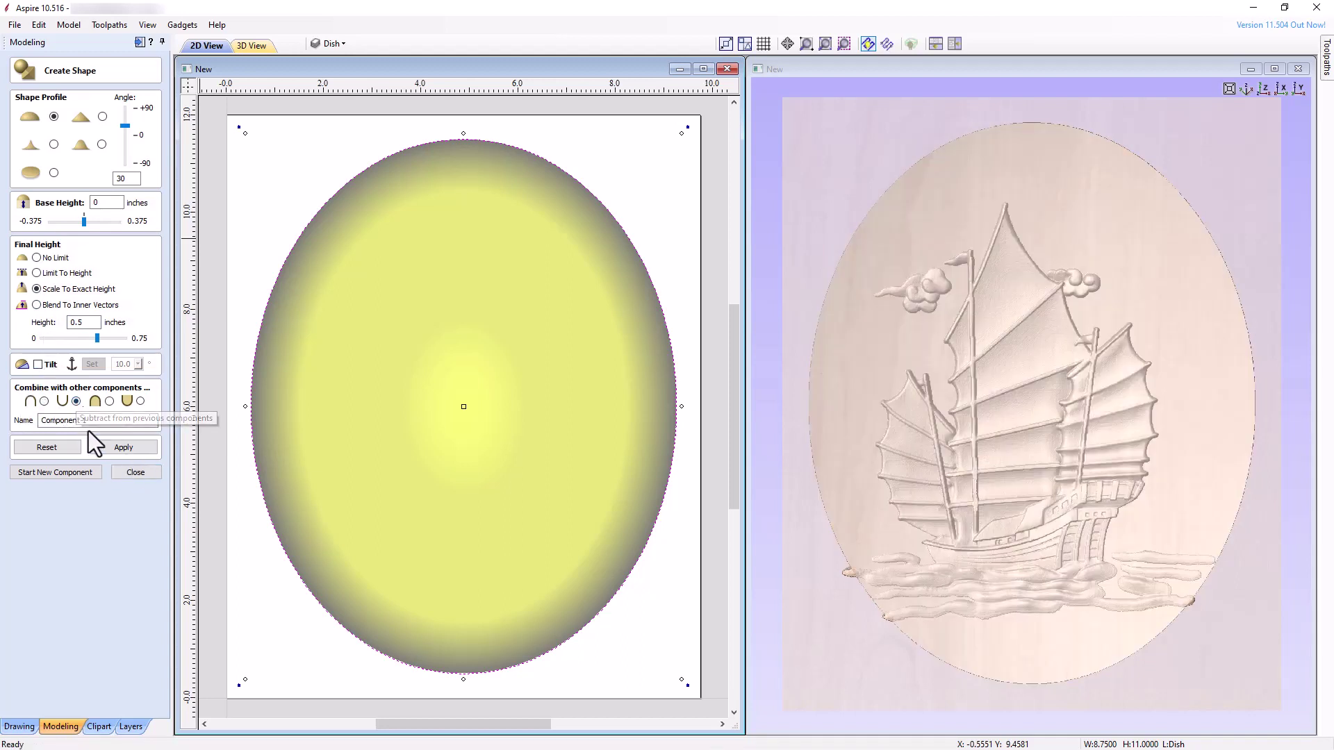
drag(89, 421, 2, 431)
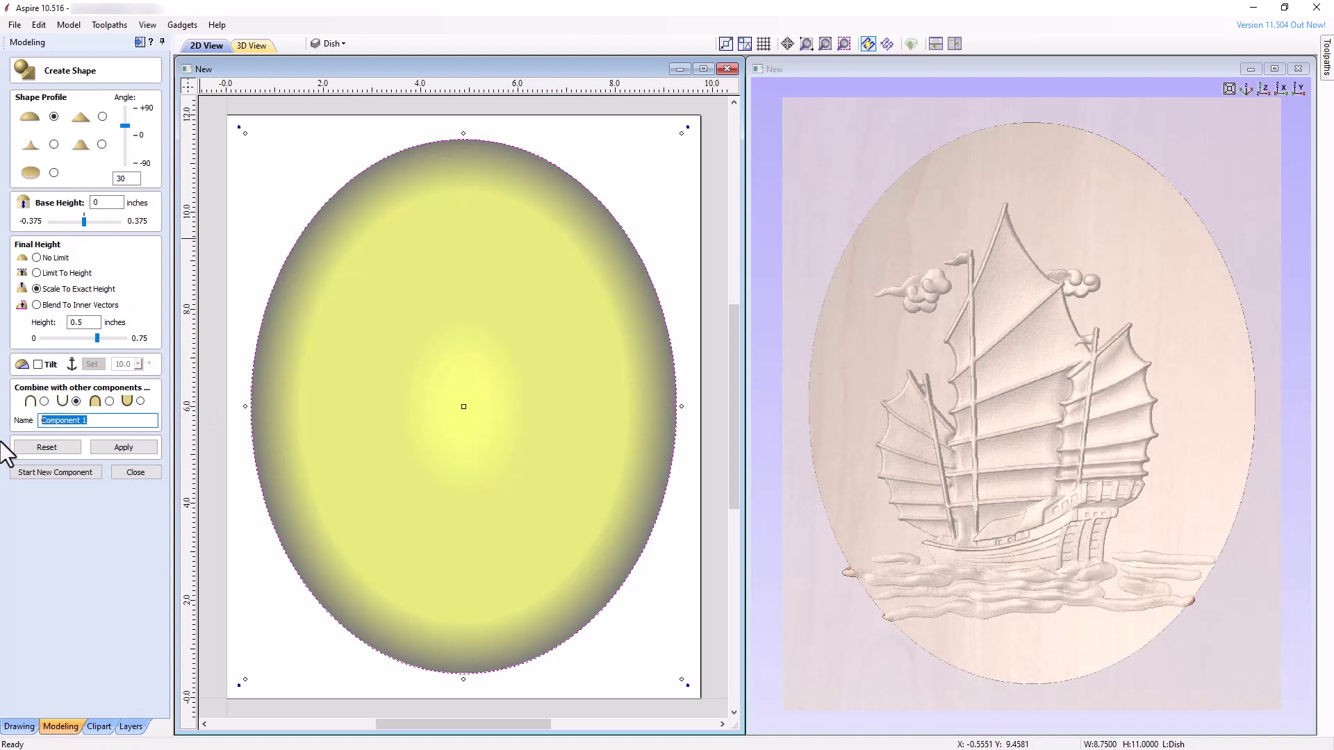
text(Dish)
click(114, 446)
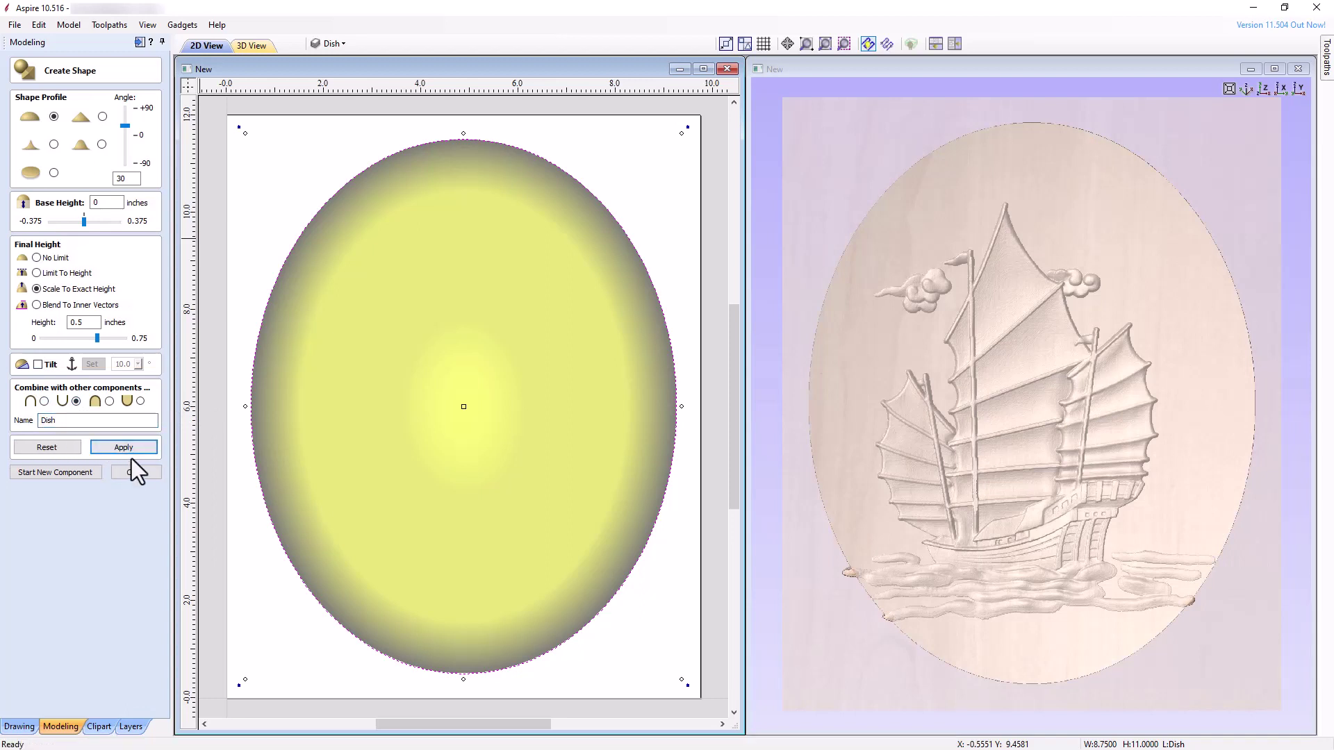
click(133, 473)
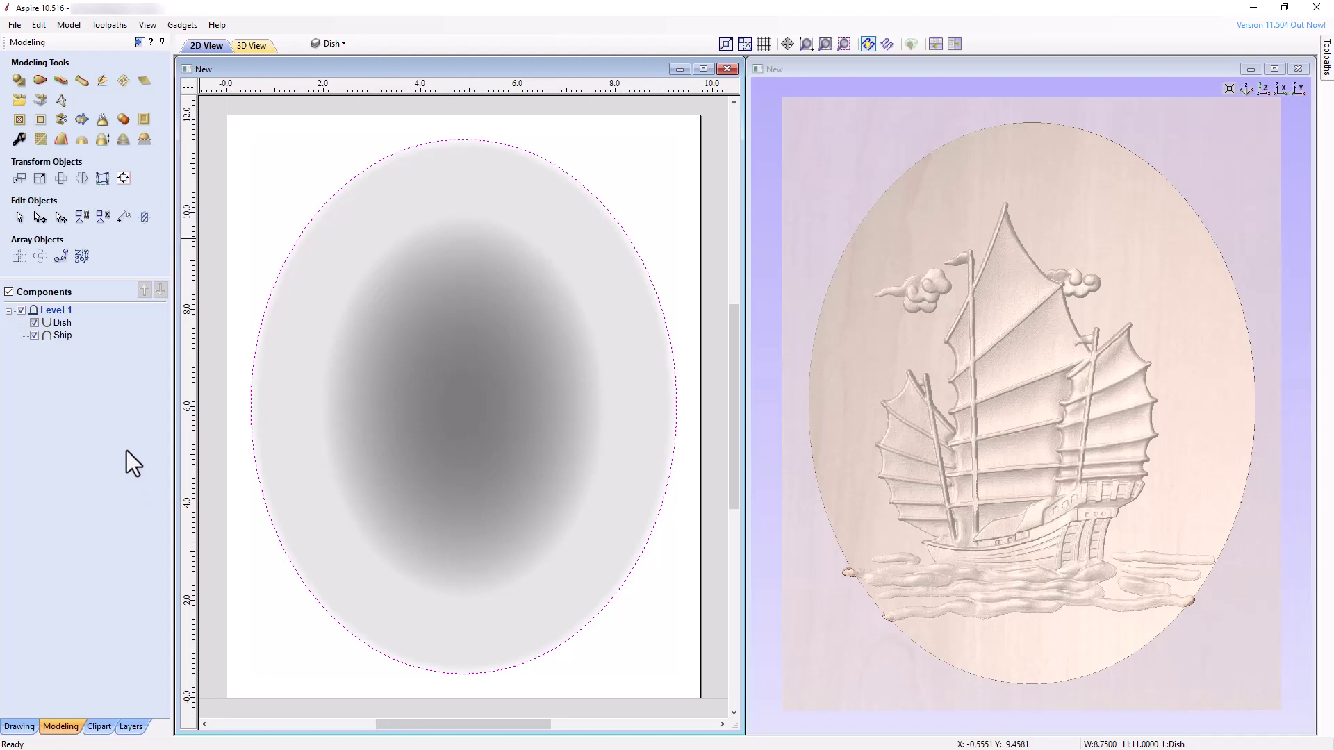
click(145, 82)
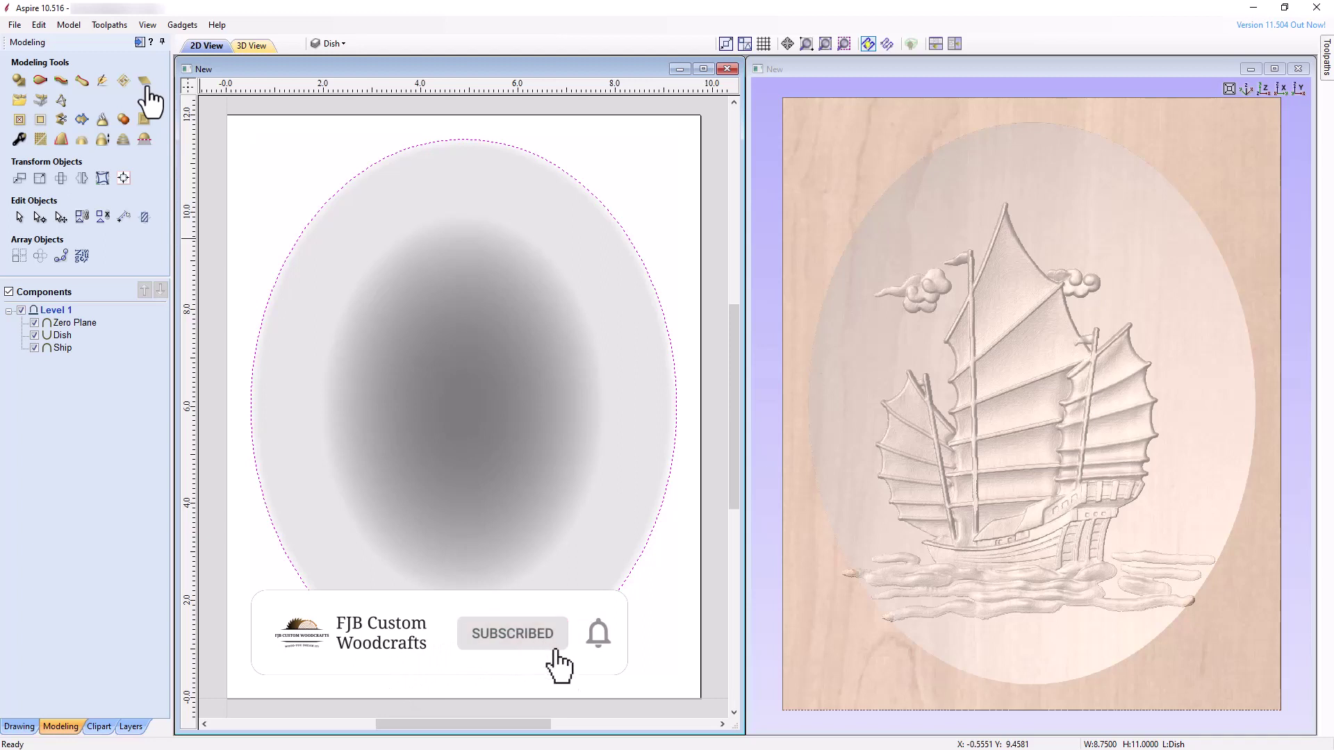
click(347, 45)
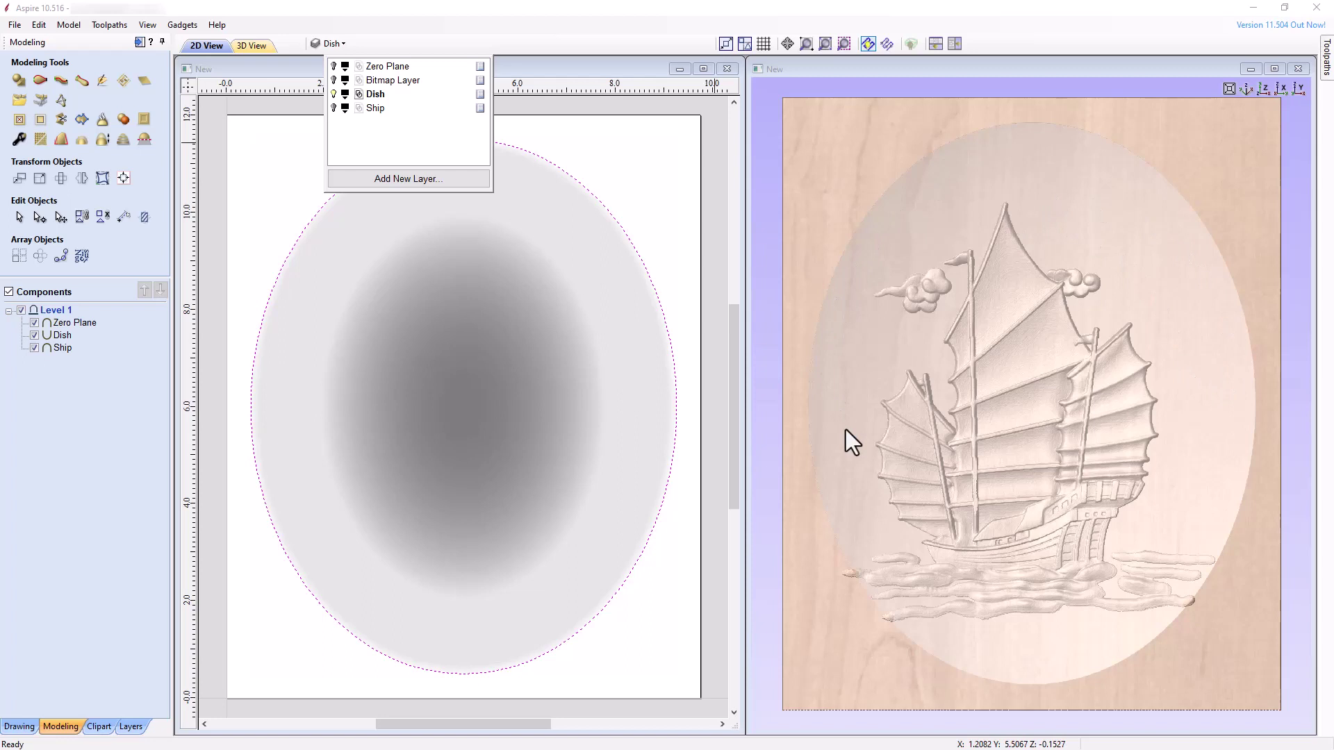
click(770, 200)
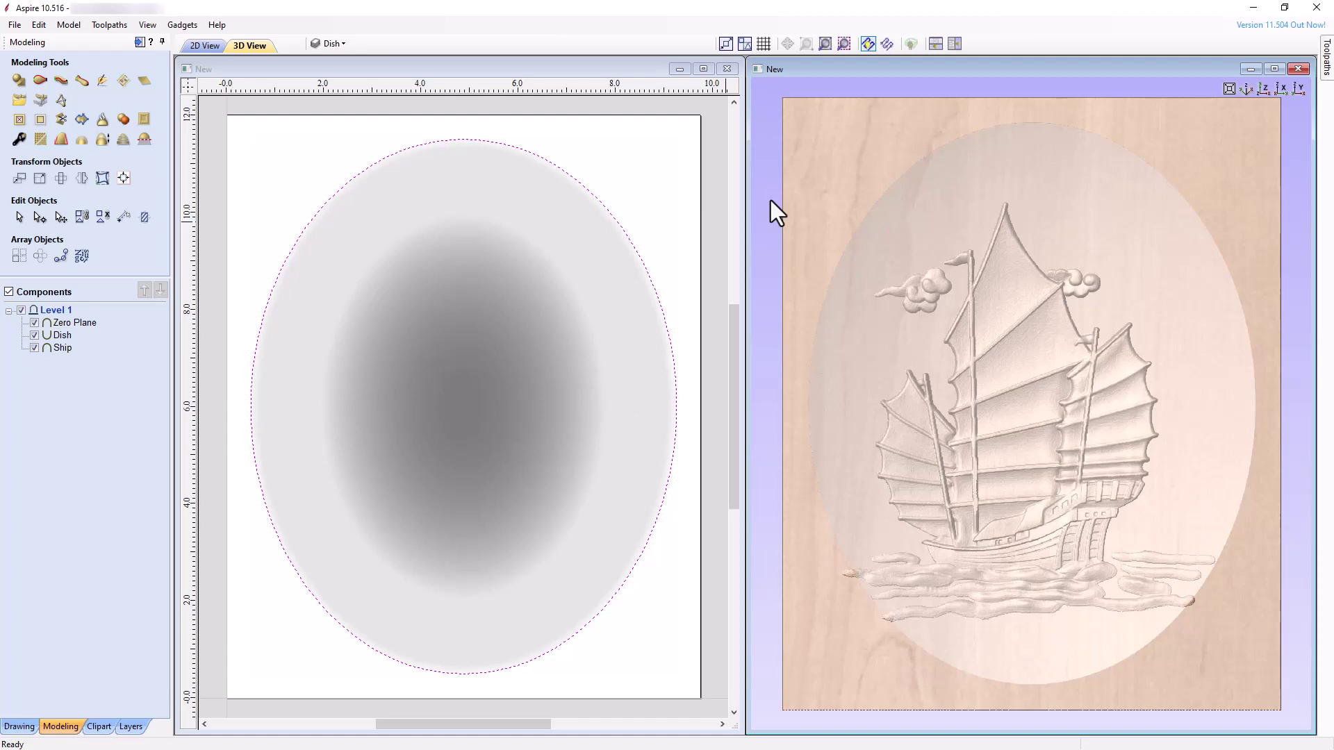
Step: Download the first Dome_Dish from the Domes (Dishes) clipart and add it to the panel
click(99, 726)
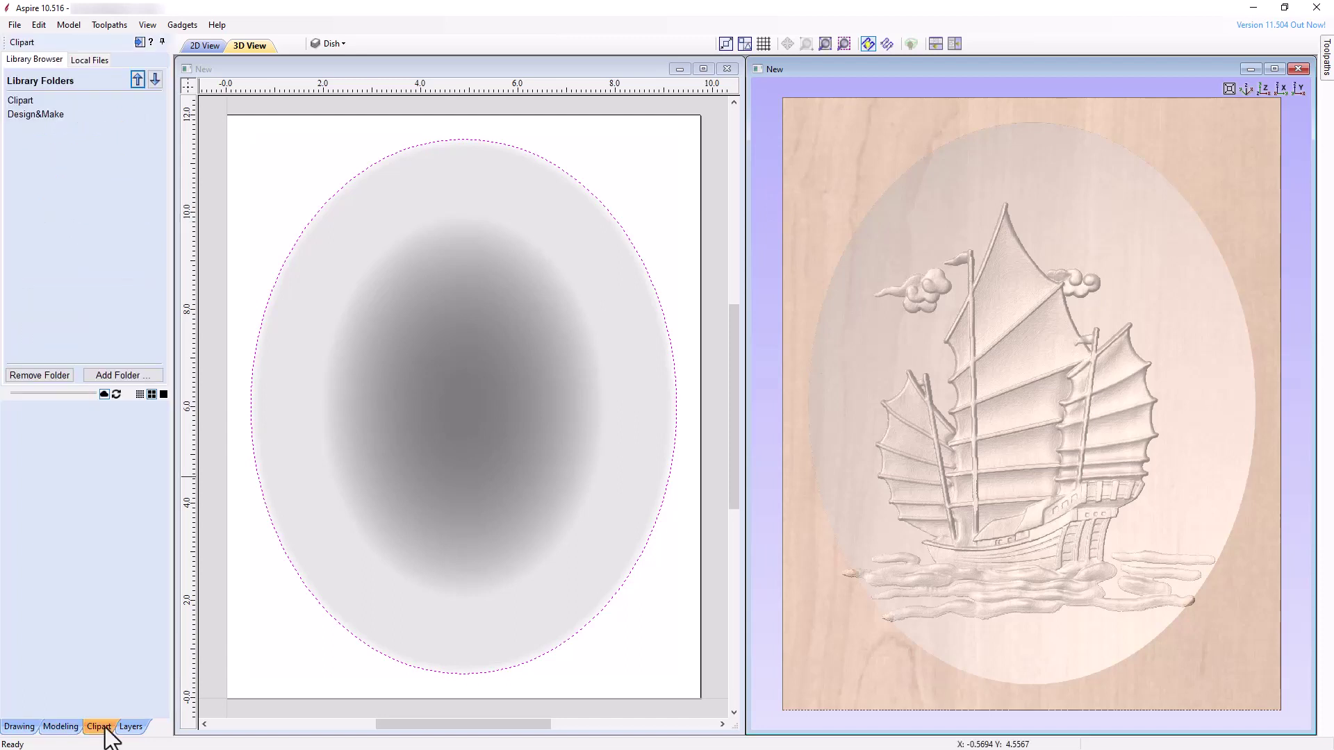
double_click(27, 100)
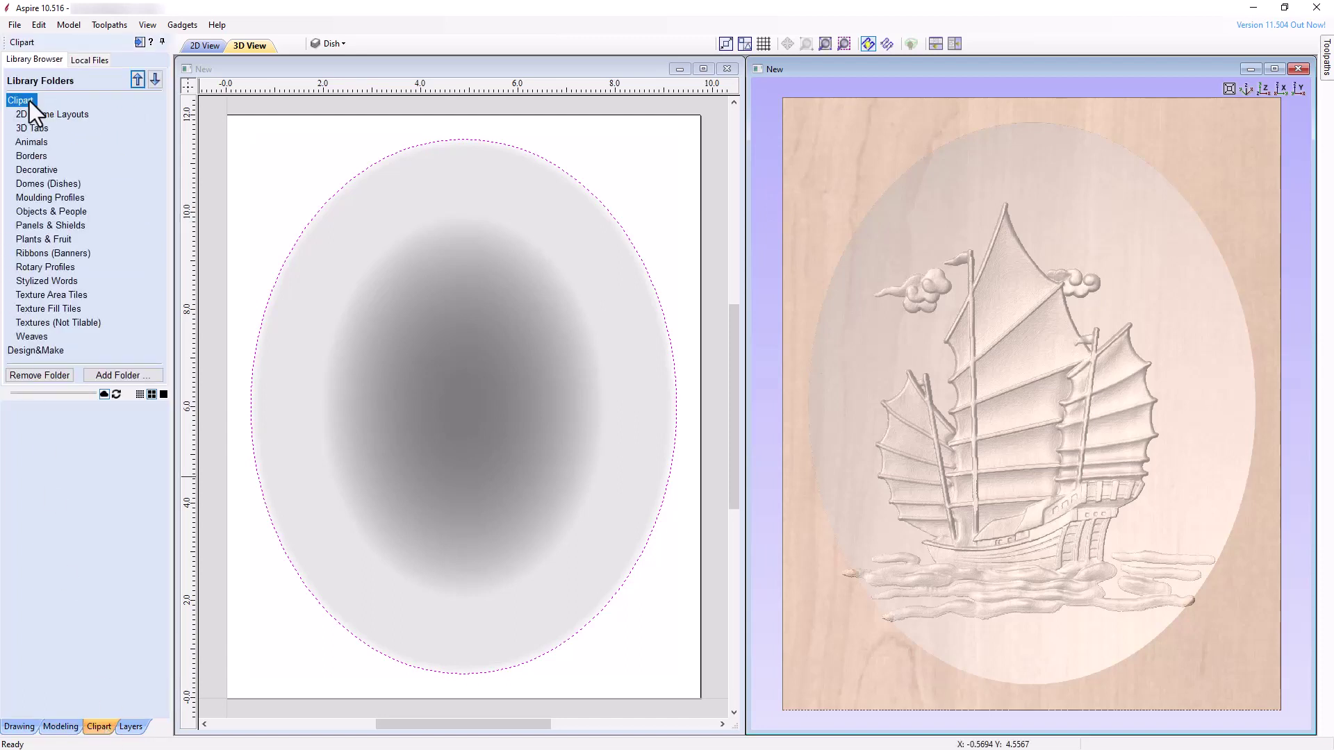
click(49, 184)
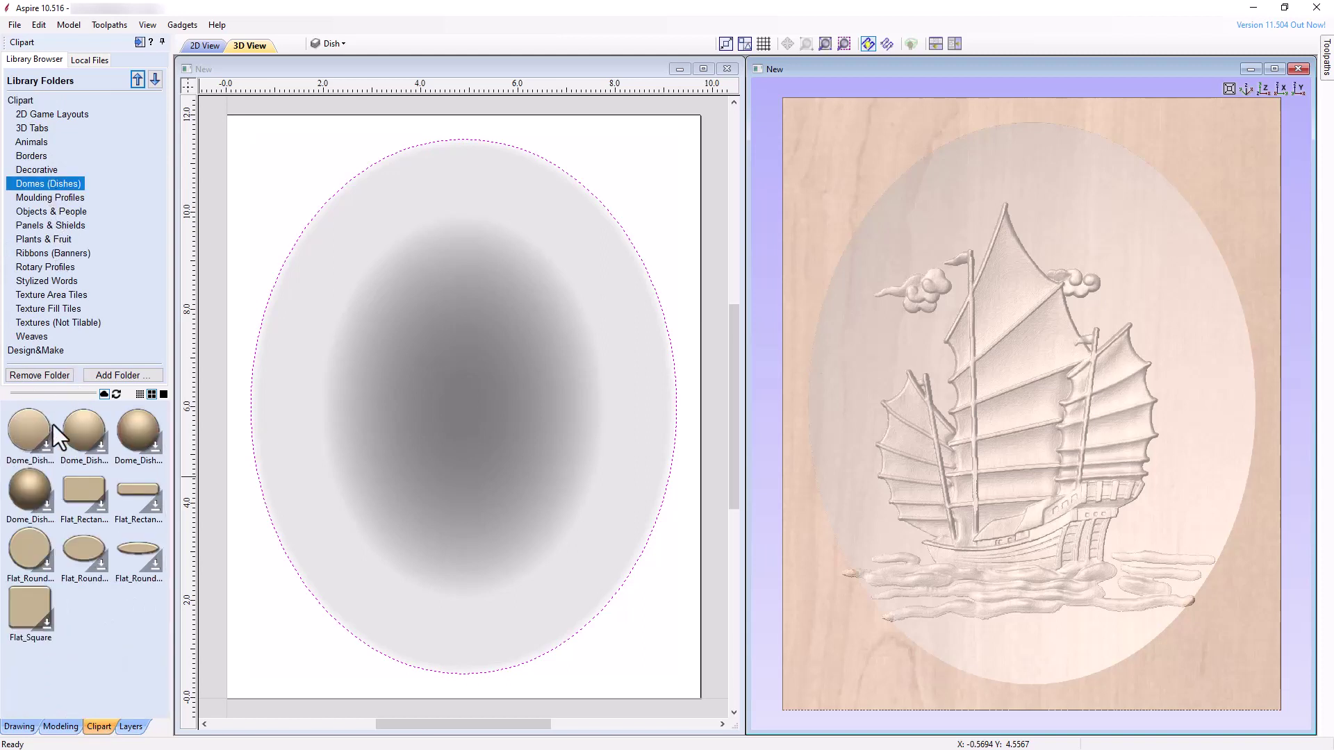
click(48, 443)
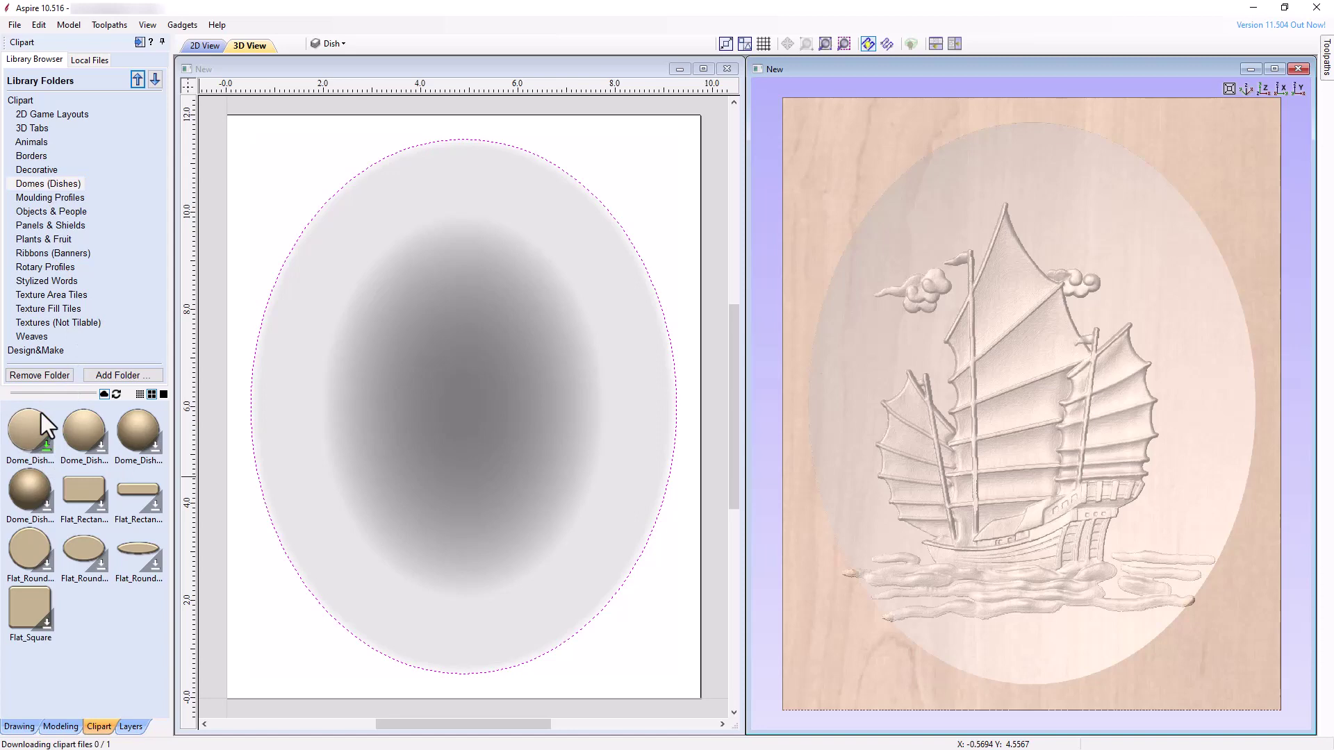
double_click(29, 435)
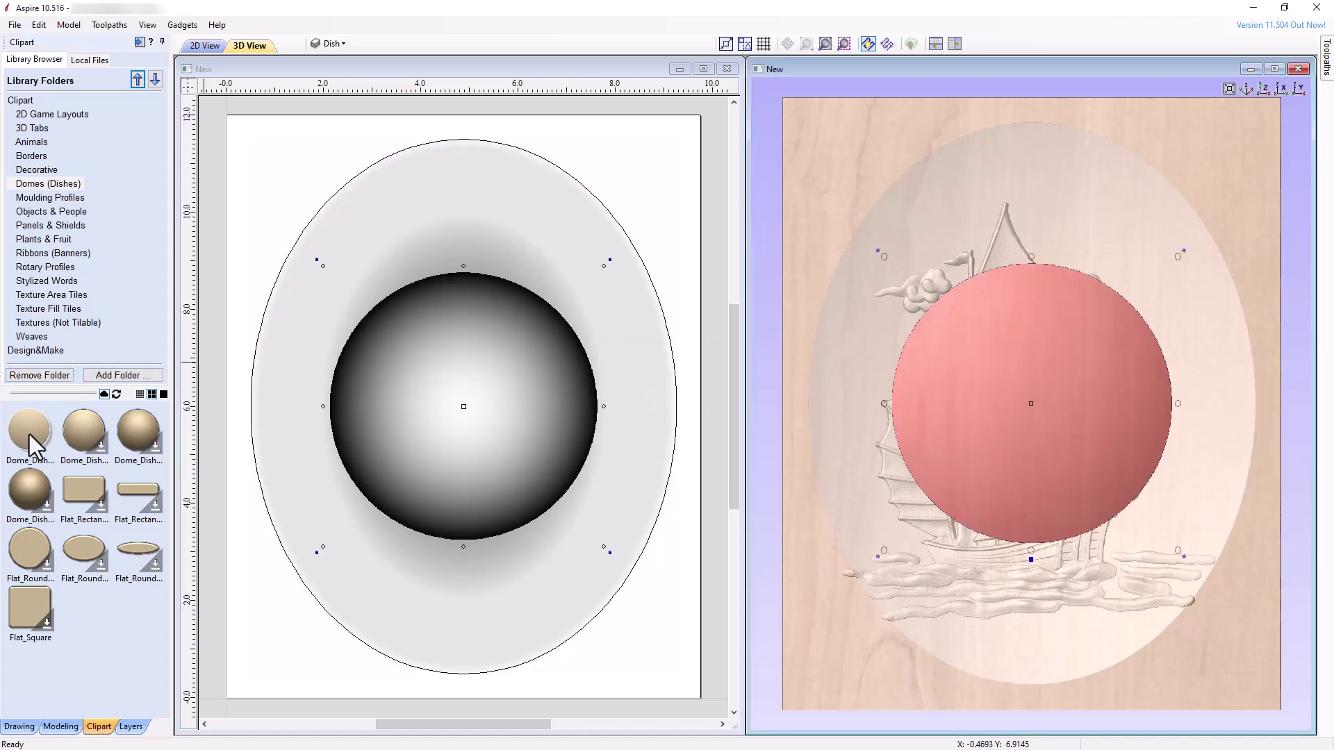
Step: Hide the original Dish component and show the Zero Plane component
click(61, 726)
click(34, 348)
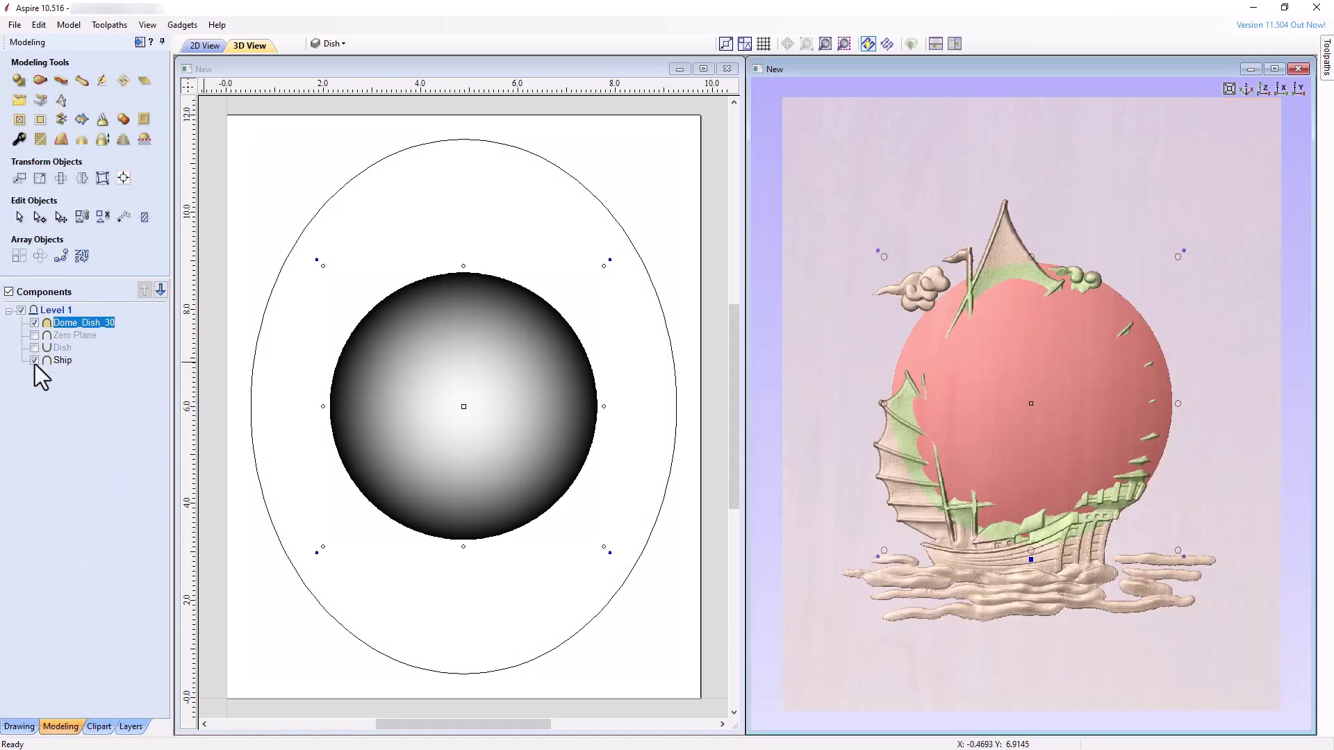
click(34, 336)
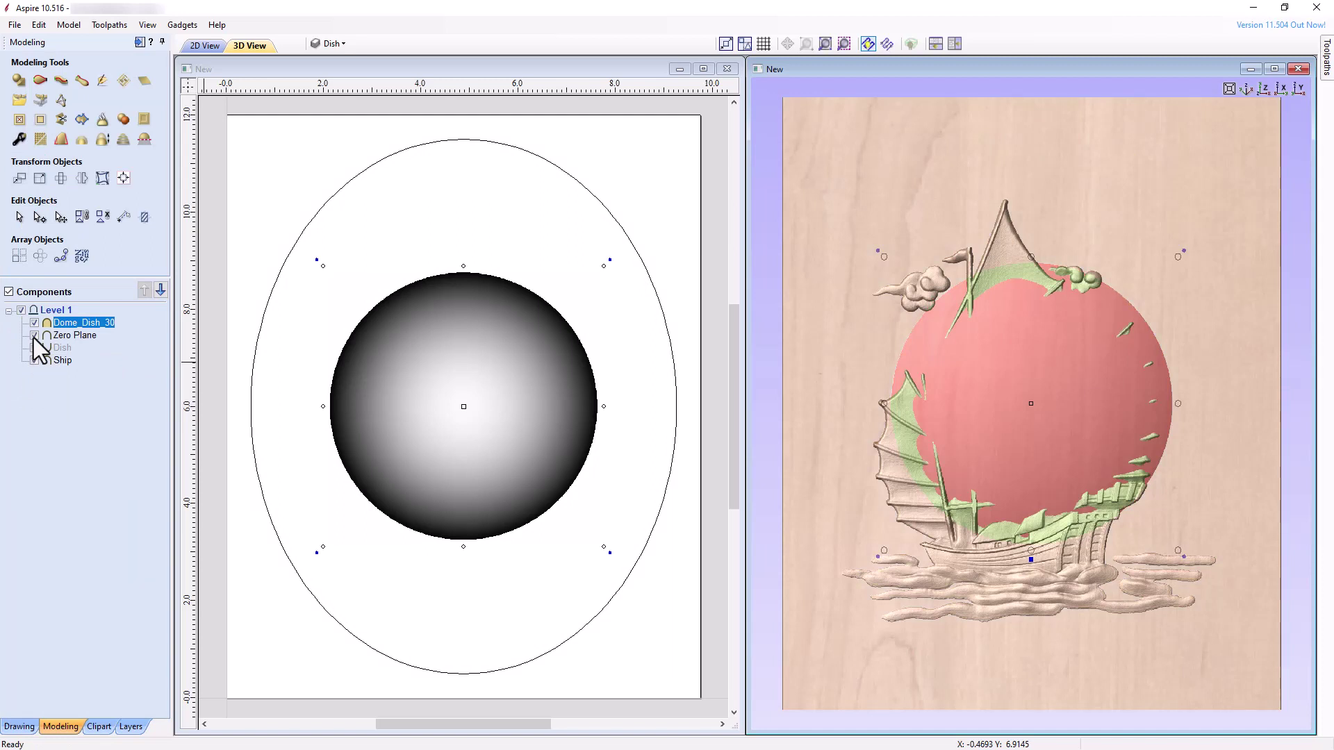
Step: Resize the dome dish to width 8.75 and height 11 inches with Link XY off
click(41, 178)
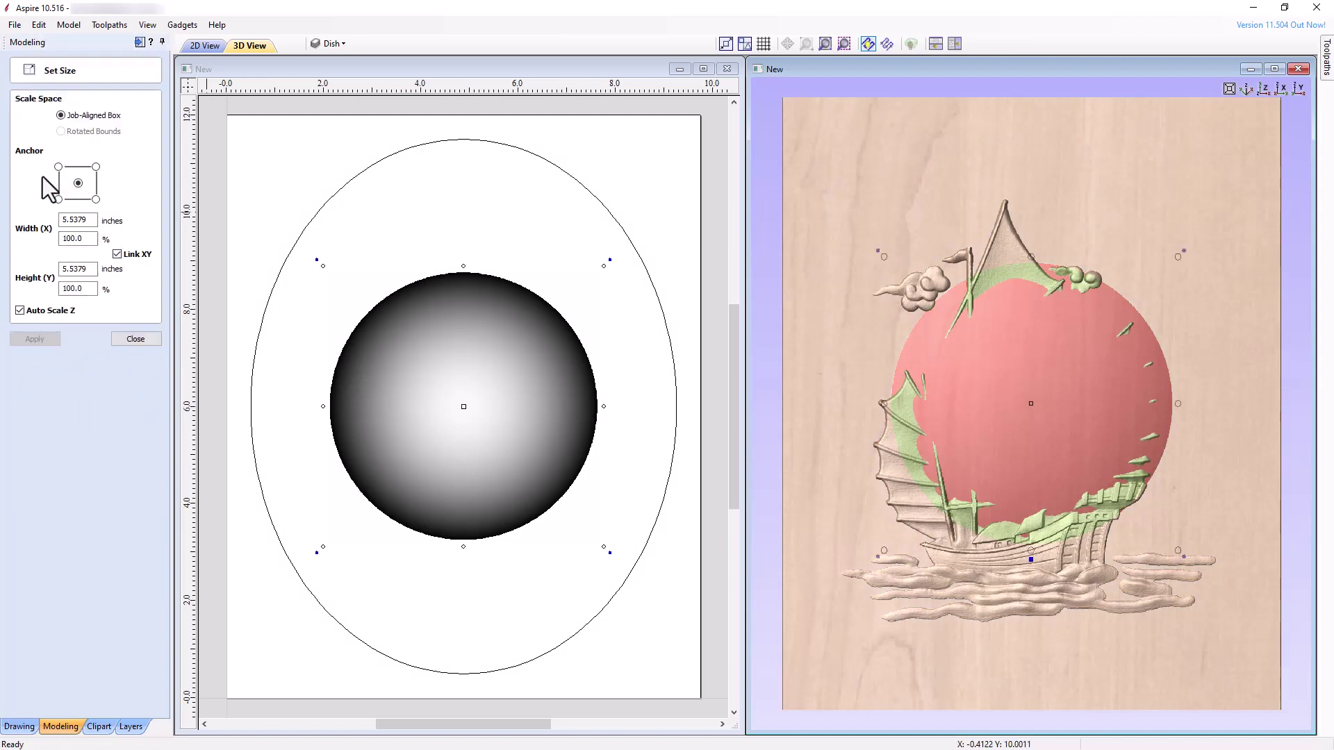
click(118, 254)
drag(94, 220, 21, 223)
text(8.75)
key(Tab)
key(Tab)
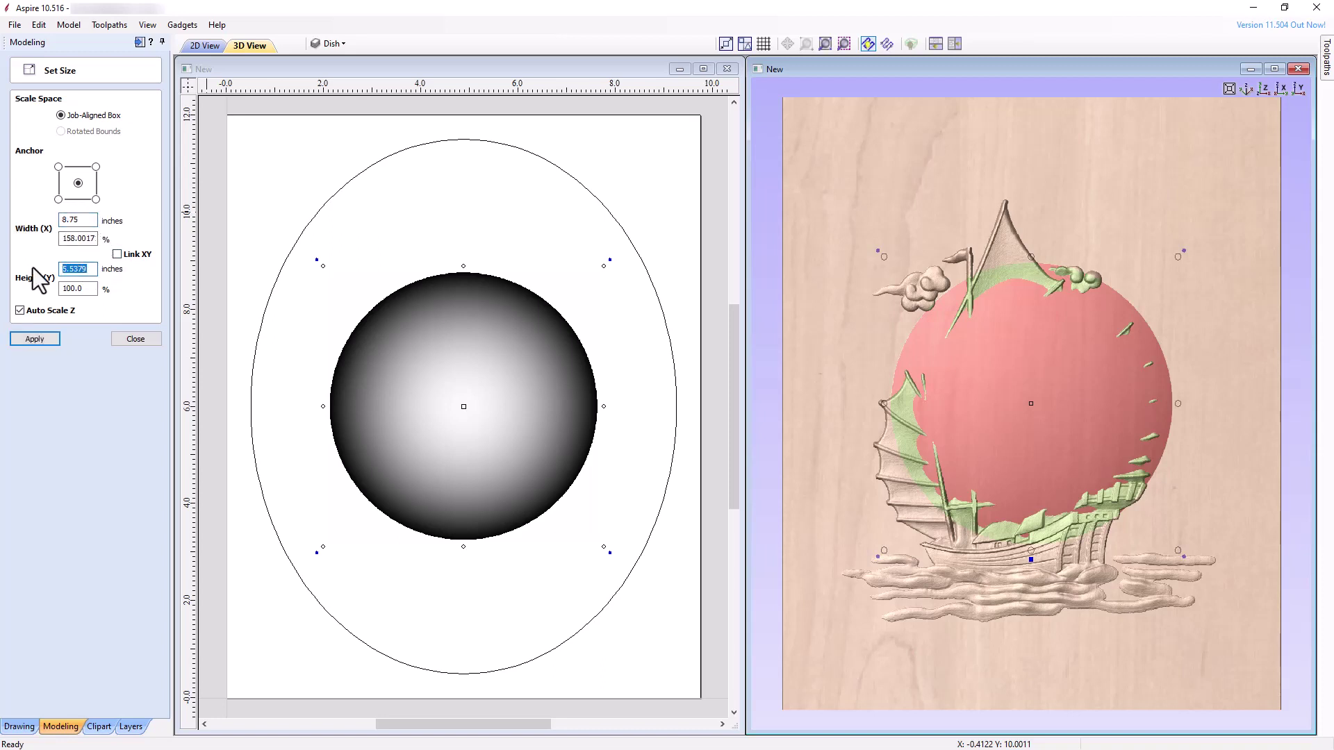
text(11)
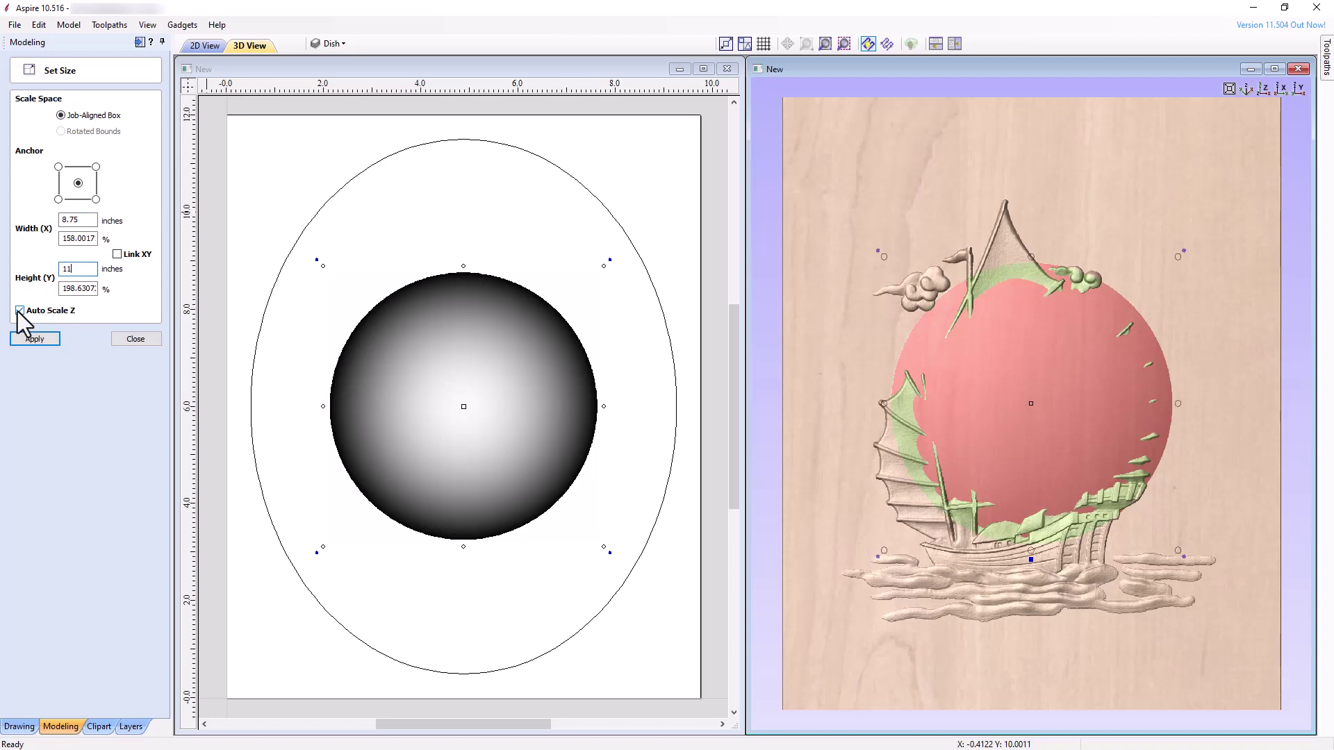
click(33, 339)
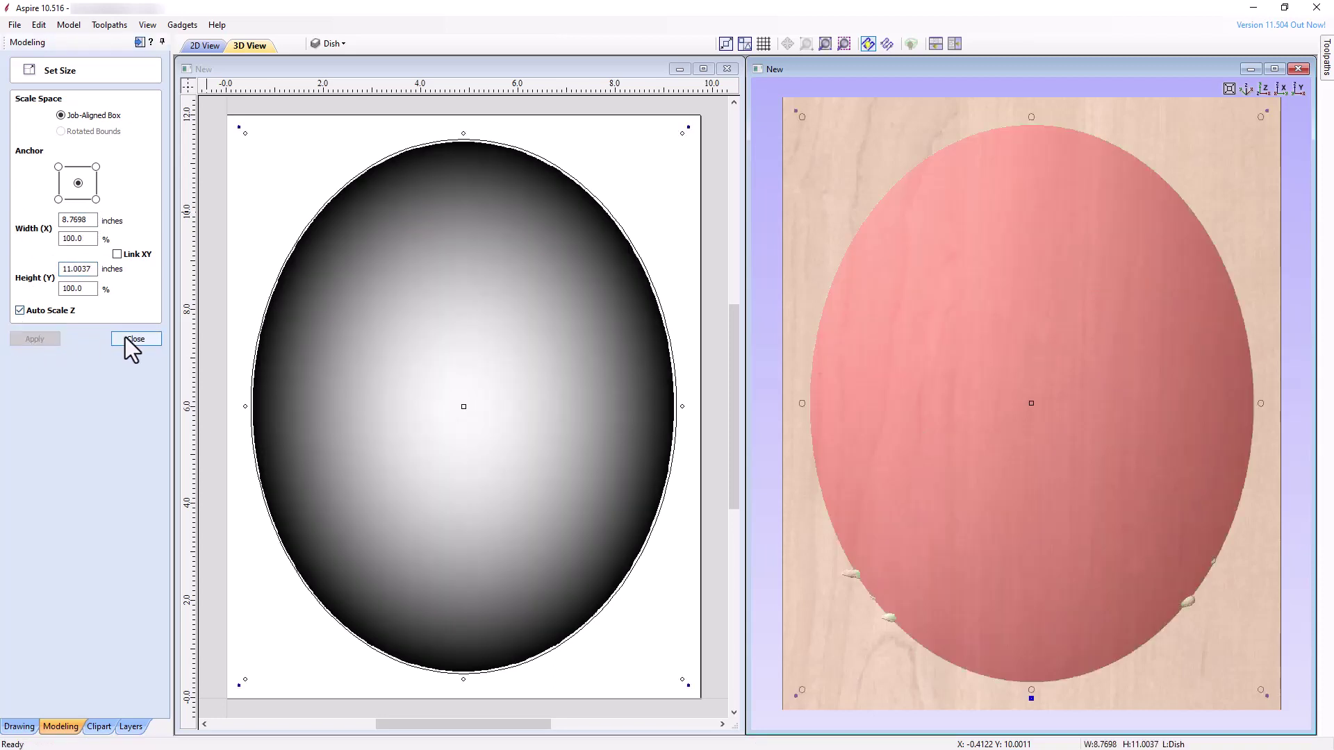
click(132, 340)
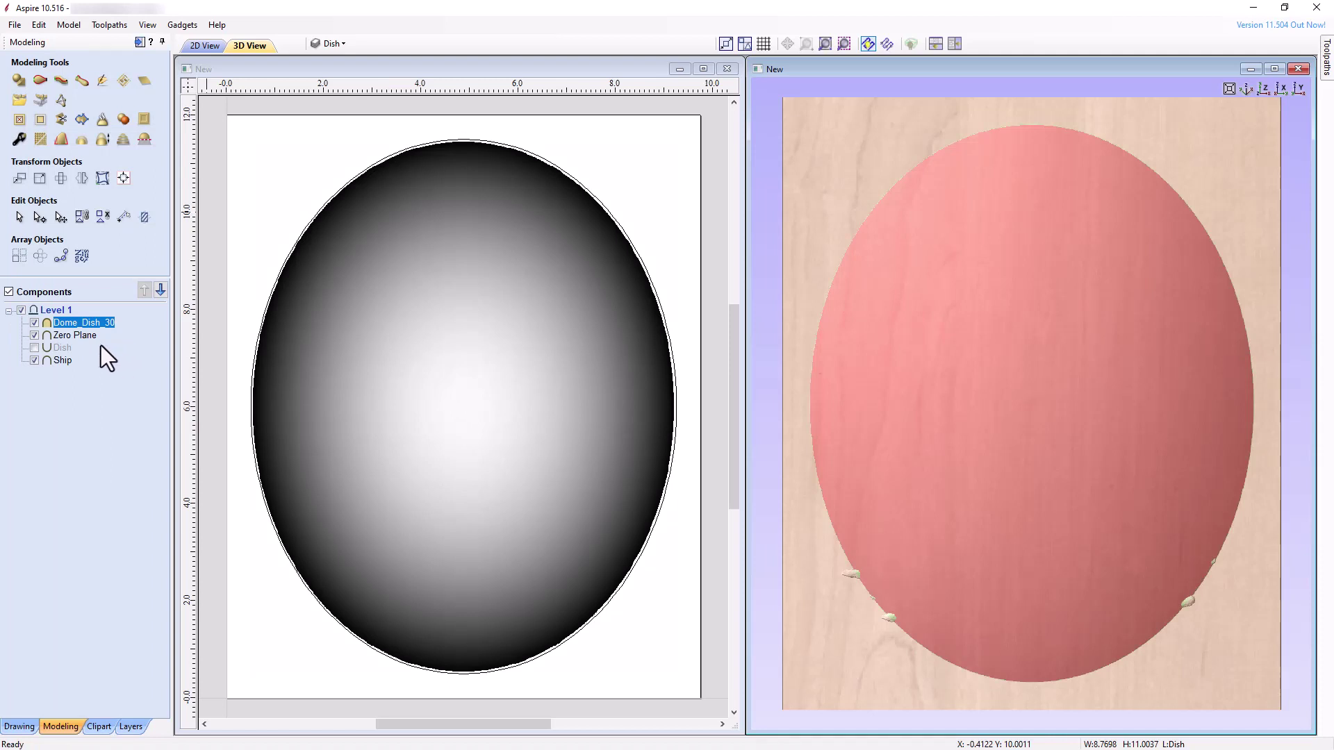
Step: Set the Dome_Dish_30 combine mode to Subtract and rename it Dish
right_click(50, 326)
mouse_move(159, 336)
click(206, 351)
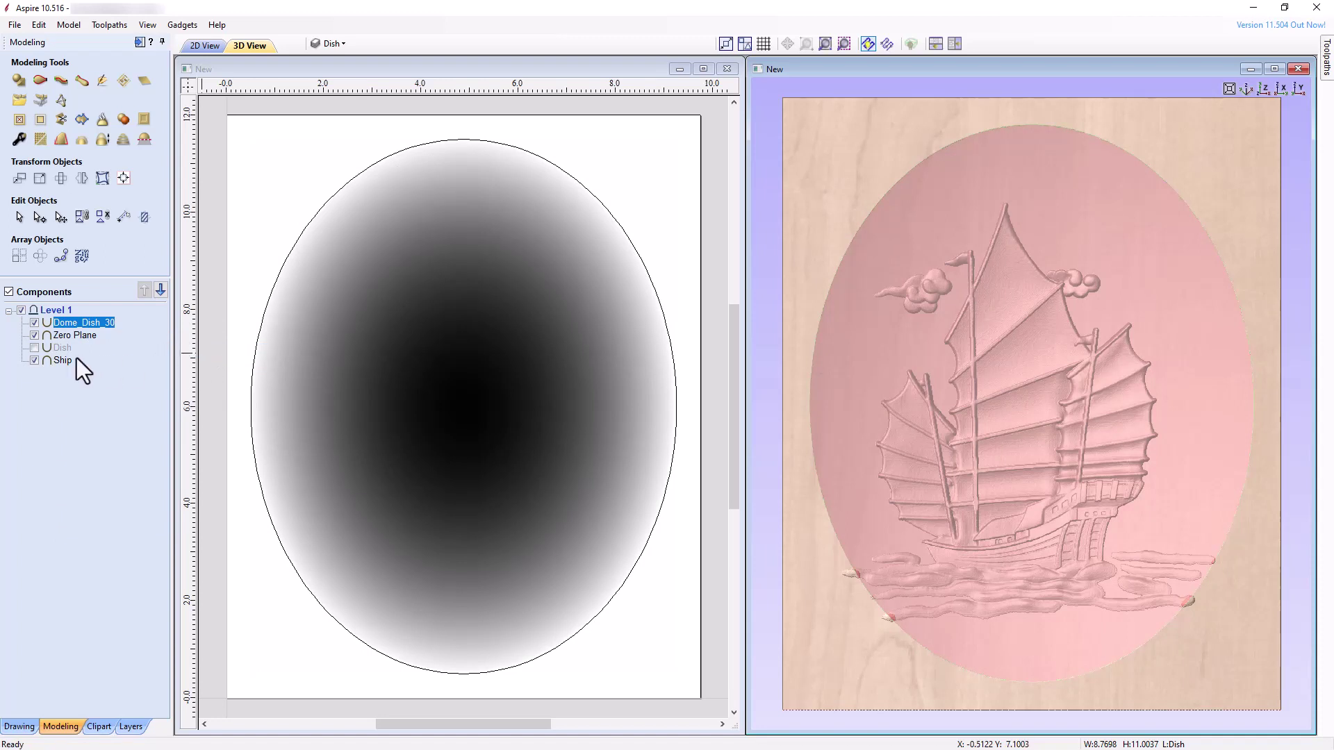
right_click(91, 323)
click(131, 453)
text(Dish)
key(Return)
Step: Scale the Dish model to an exact height of 0.5 inches
click(103, 139)
click(66, 207)
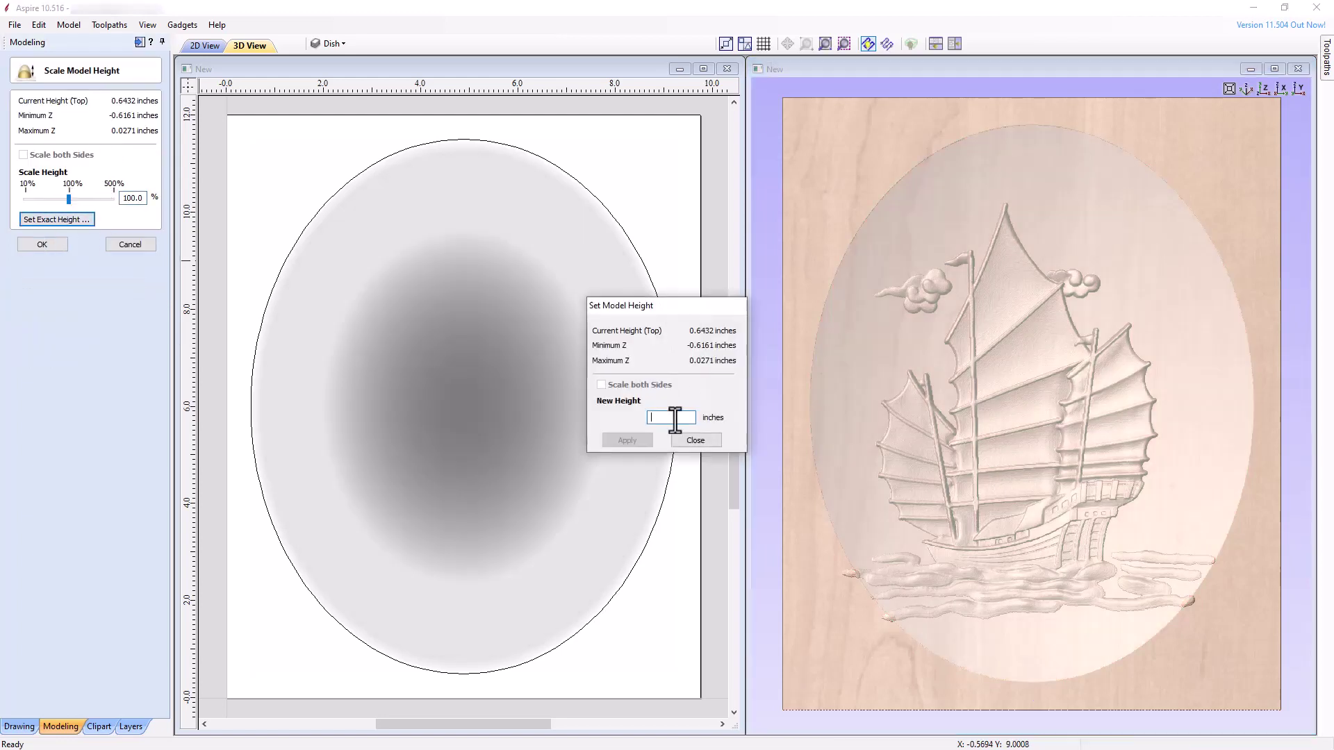
text(0.5)
click(634, 442)
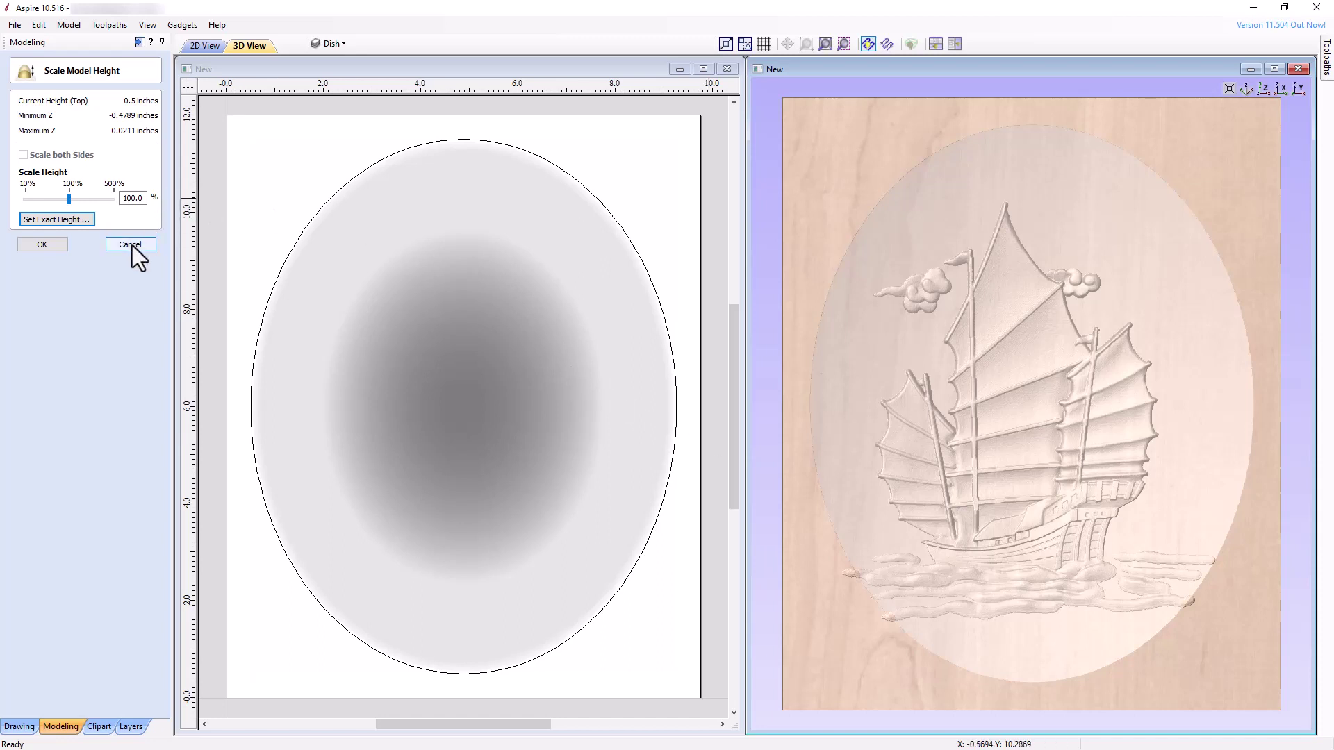
Step: Finish the 0.5-inch scaling and move Dish below Zero Plane in the component order
click(42, 244)
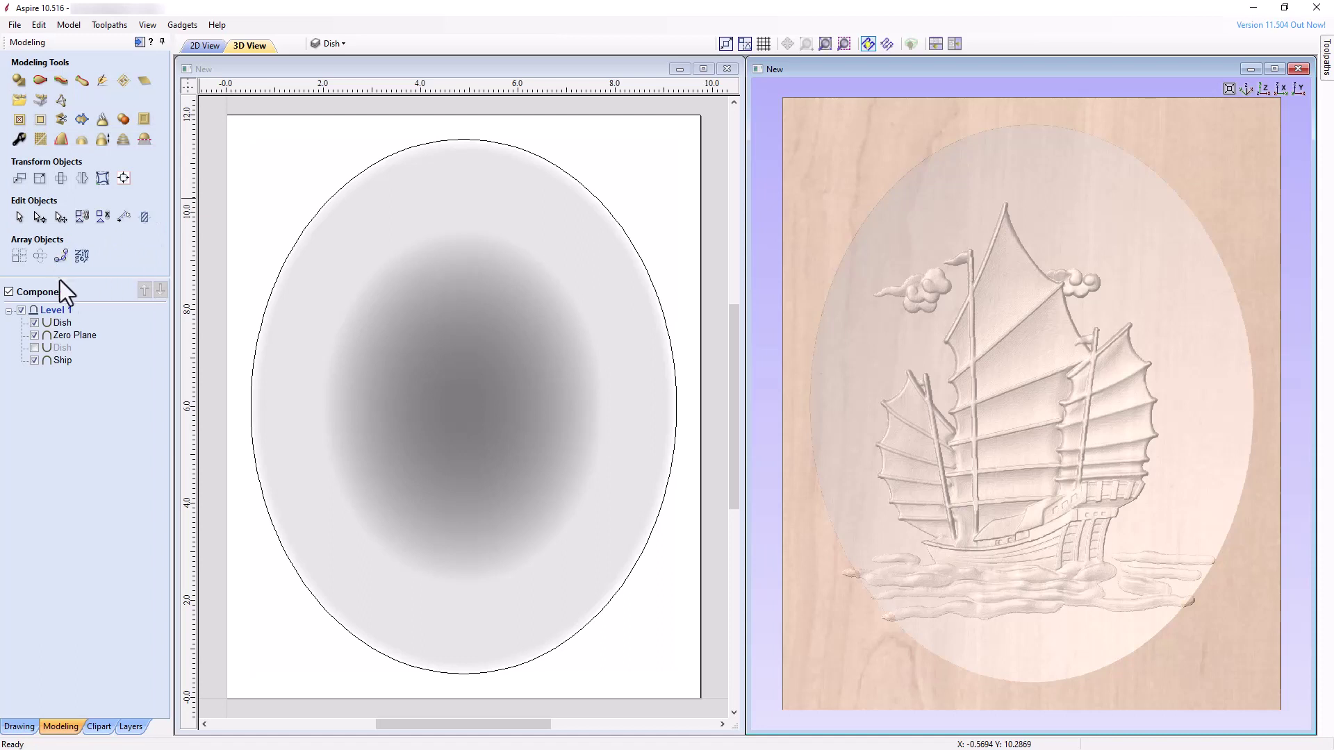
drag(57, 303, 36, 323)
click(33, 335)
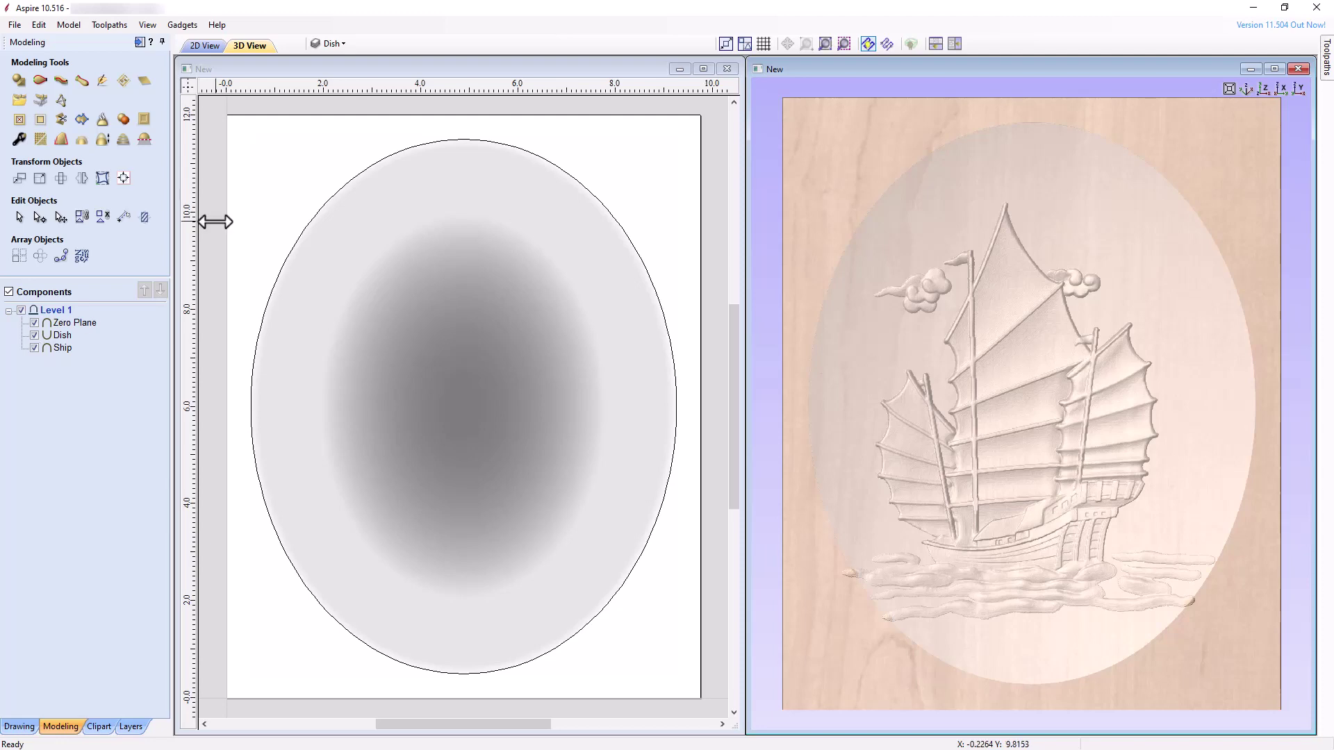
Step: Maximize the 3D view, tilt it to inspect the recess, then return to top view
click(1275, 69)
drag(942, 182, 876, 292)
click(1237, 66)
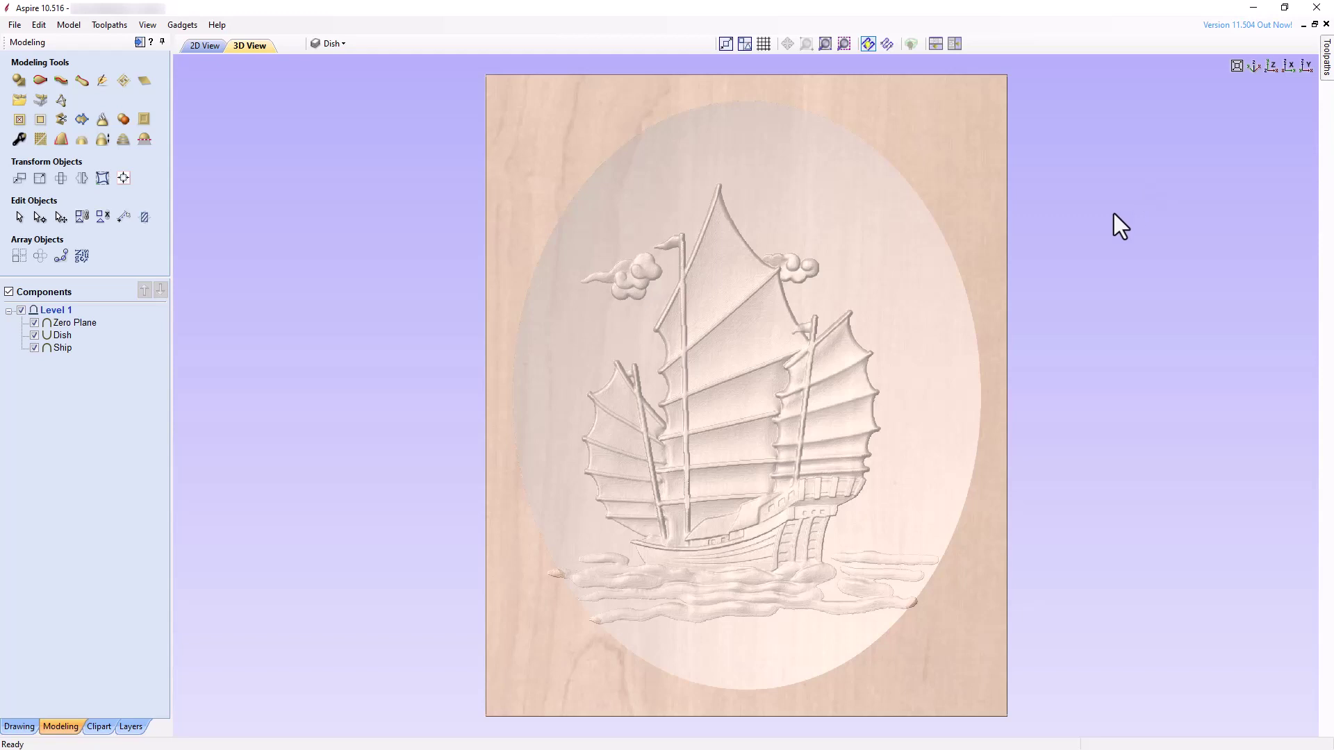
Step: Scale the Ship component up to fill more of the dish
click(760, 346)
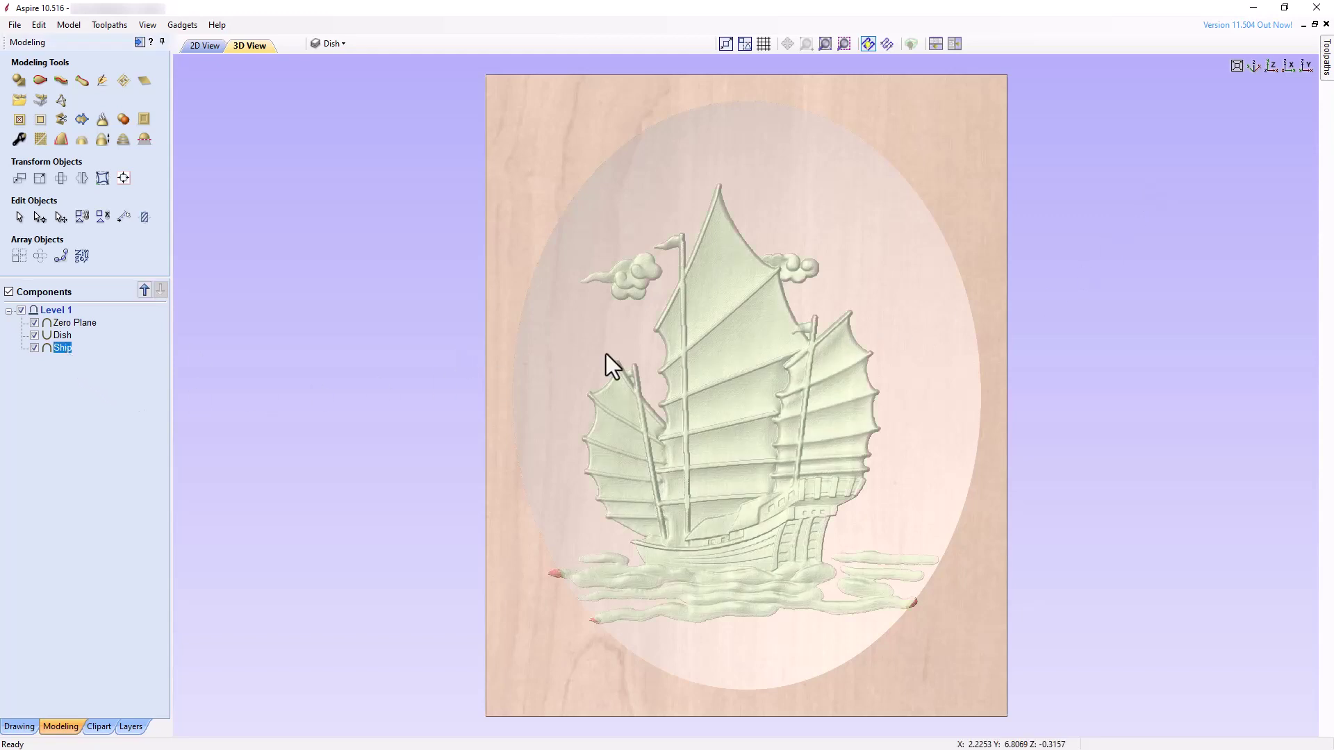
click(749, 419)
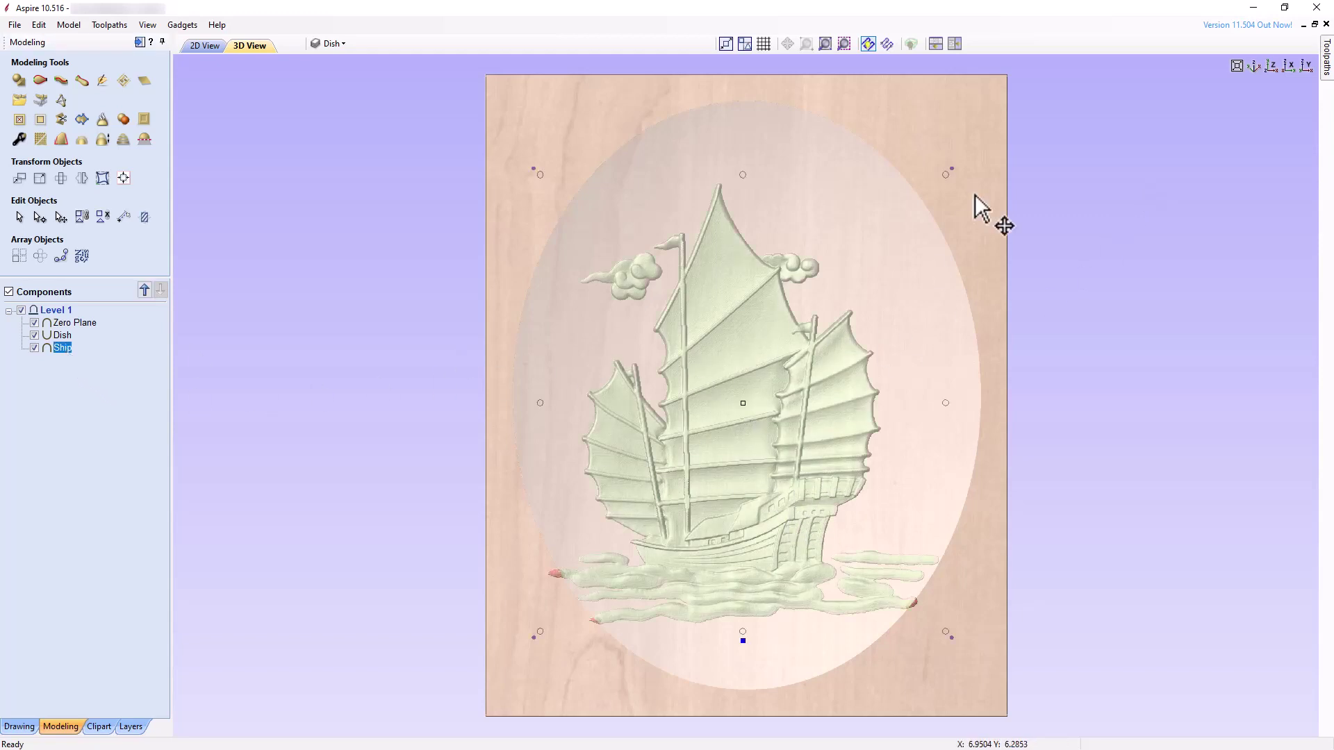
drag(945, 174, 1034, 96)
click(1025, 112)
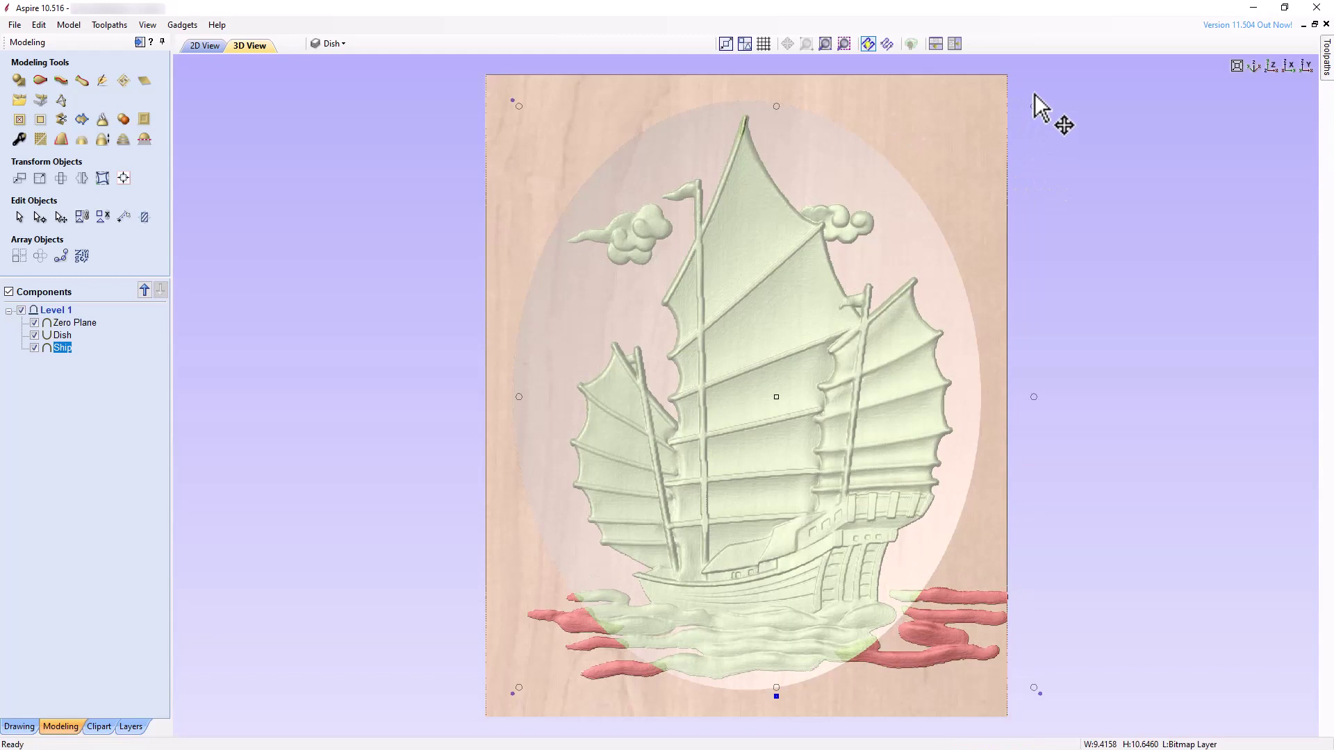
Step: Set the Ship's base height to 0.03 and shape height to 0.45 inches
right_click(778, 698)
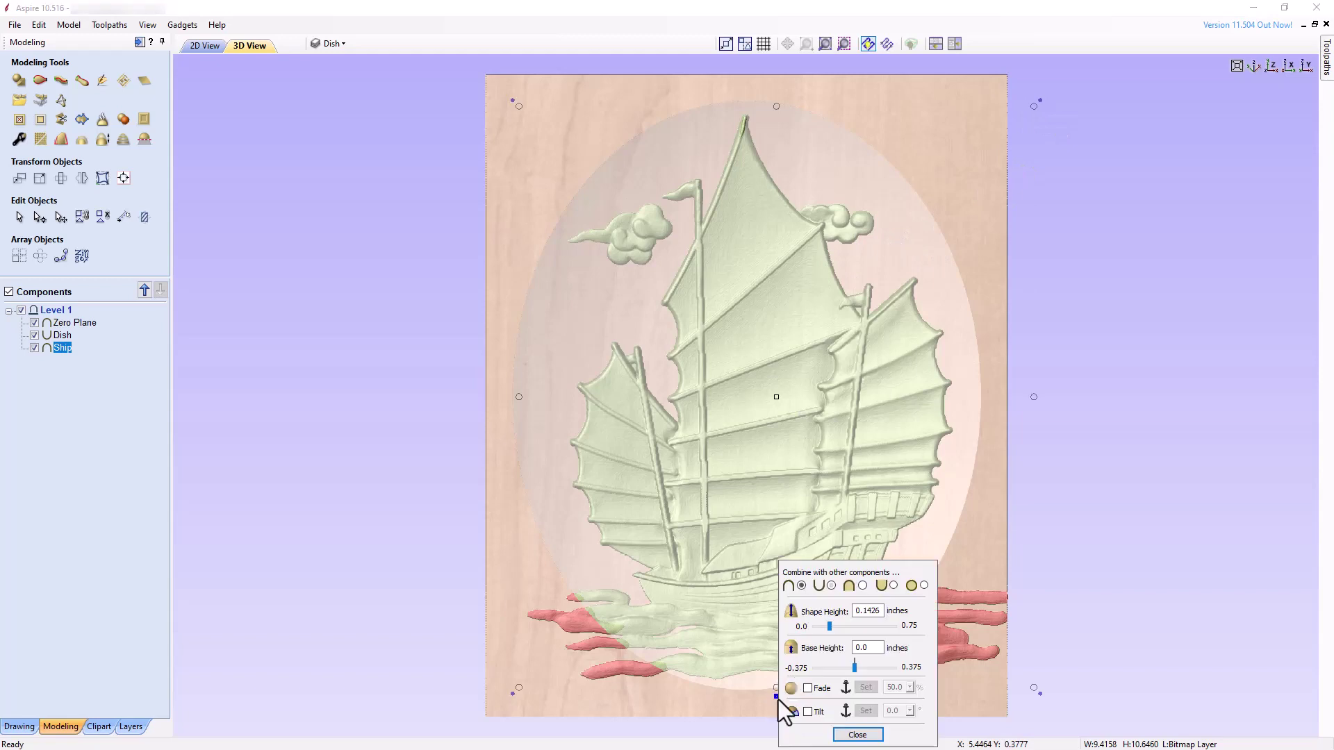
drag(903, 581, 1159, 254)
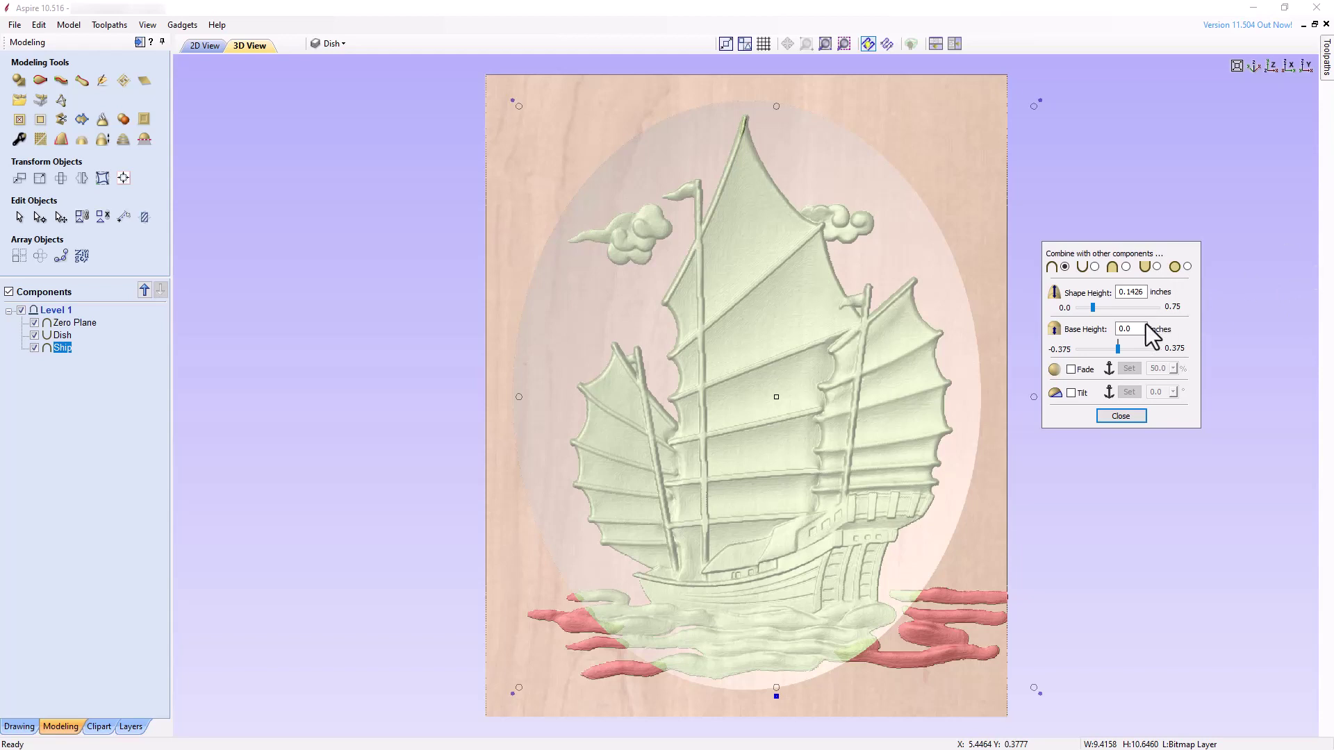
drag(1146, 325, 1058, 340)
text(0.03)
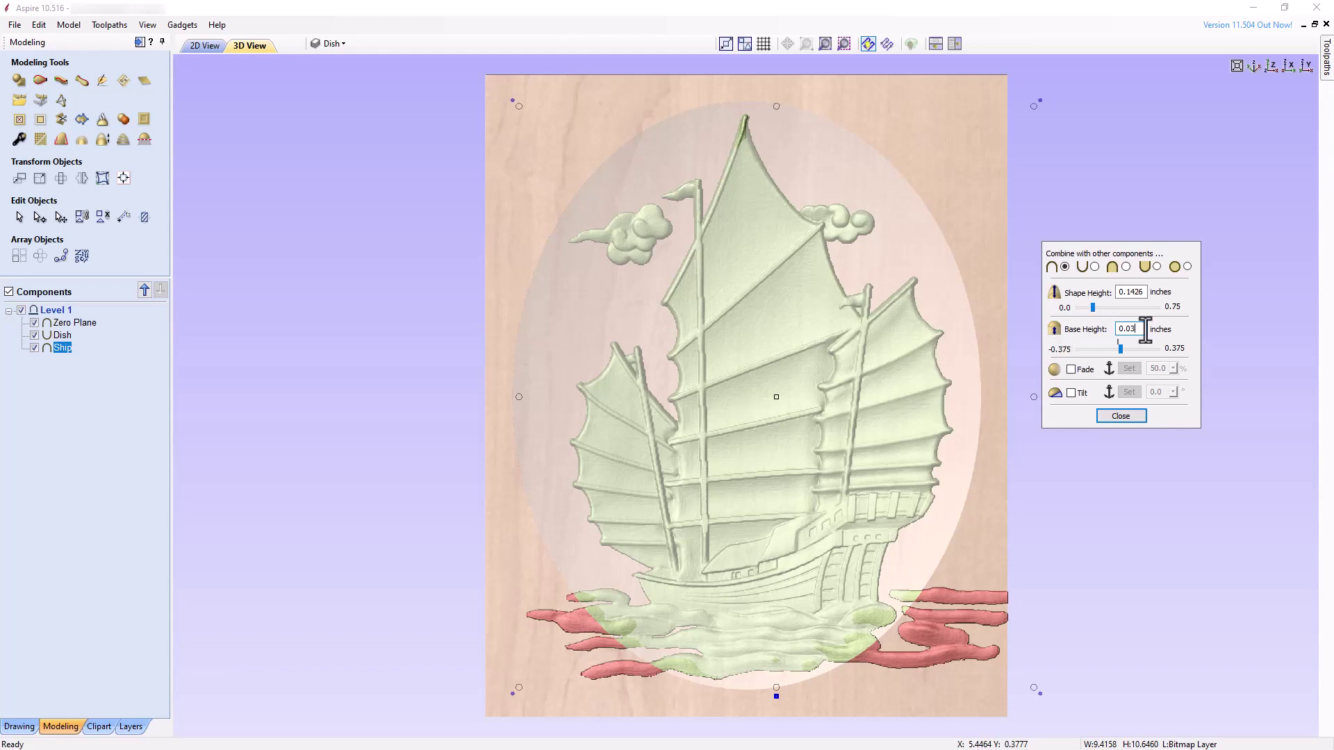
drag(1144, 291, 1061, 300)
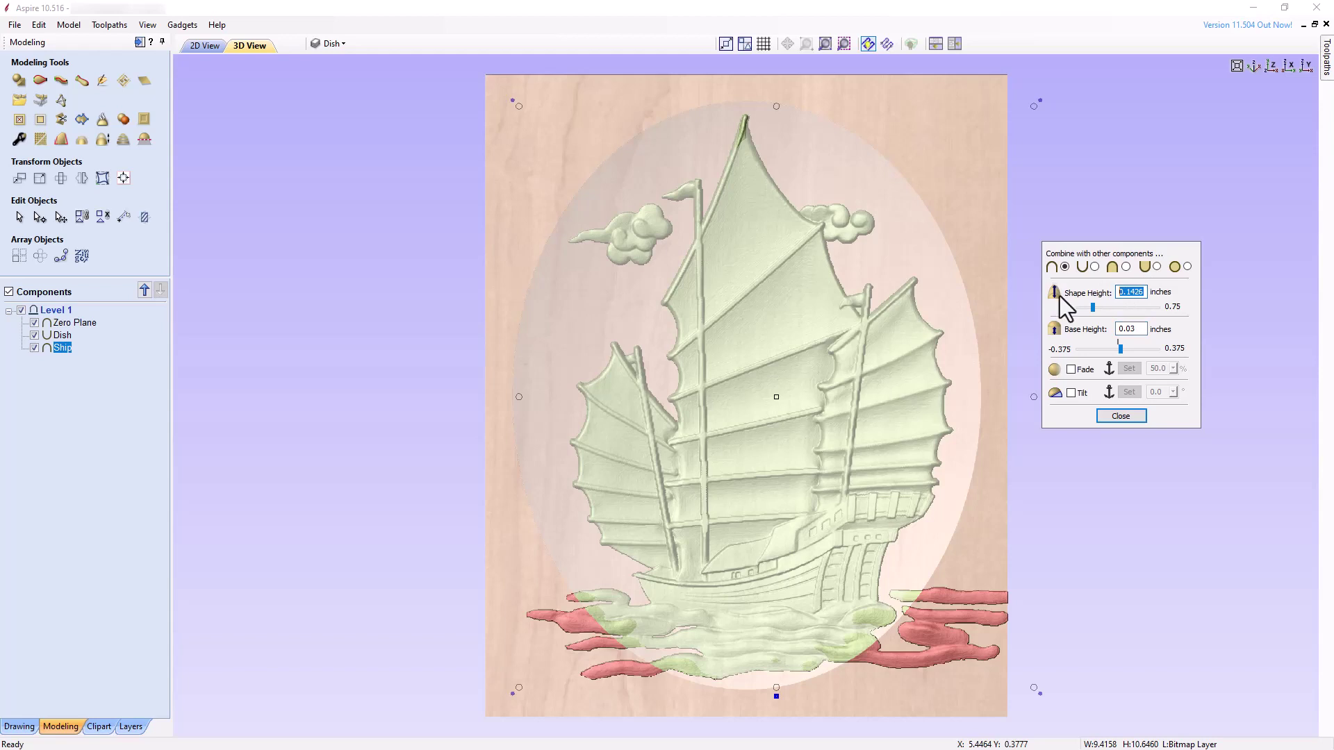
text(0.45)
key(Return)
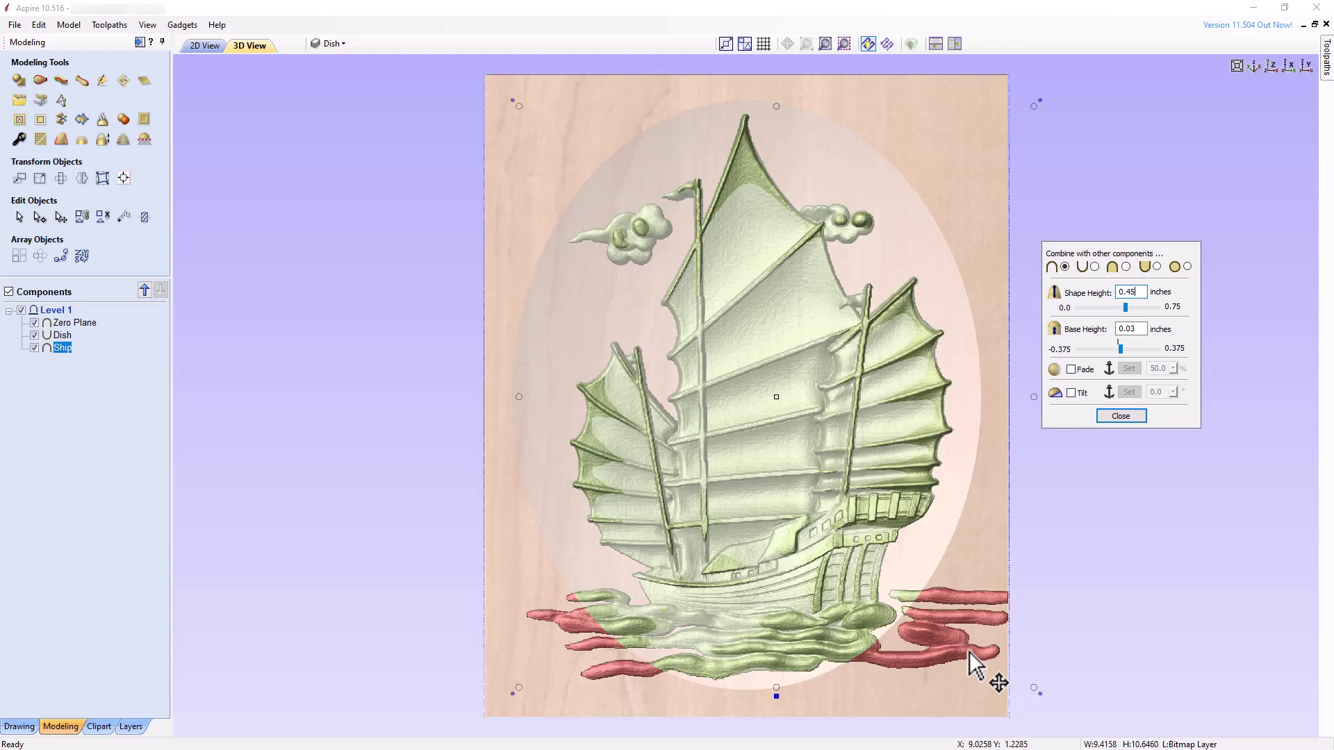
Step: Close the ship's settings and add two new levels above Level 1
click(1133, 417)
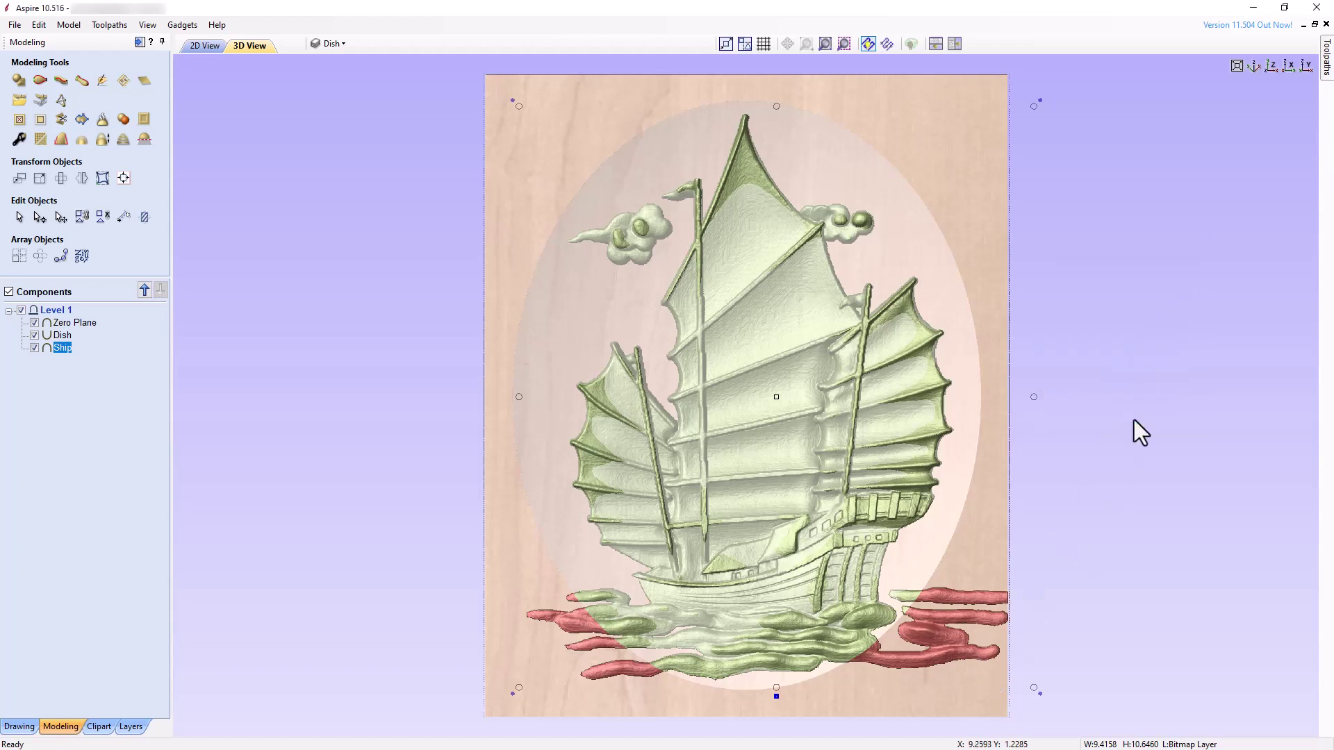
right_click(61, 312)
click(127, 409)
right_click(71, 323)
click(114, 418)
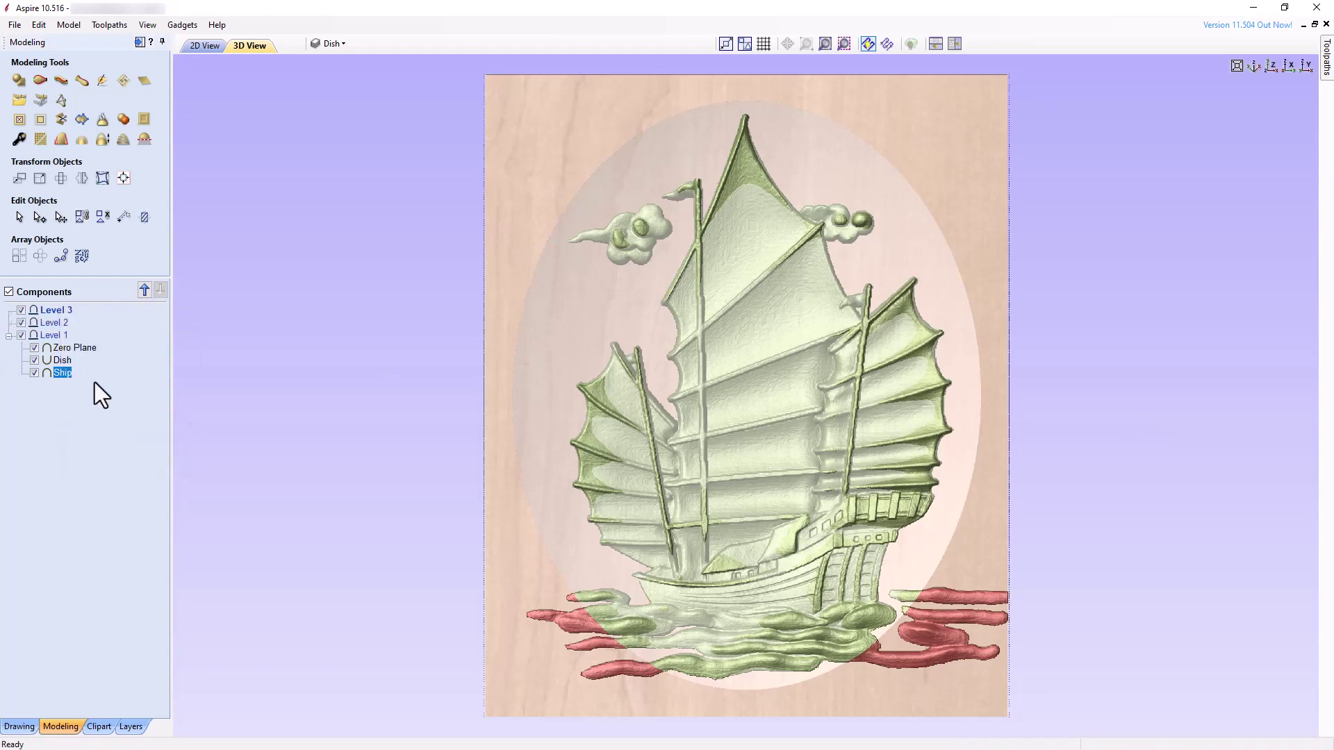
Step: Rename Level 1 to 'Models in Dish'
right_click(57, 336)
click(114, 477)
text(Models in Dish)
key(Return)
Step: Rename Level 2 to 'Multiply' and Level 3 to 'Dish'
right_click(56, 322)
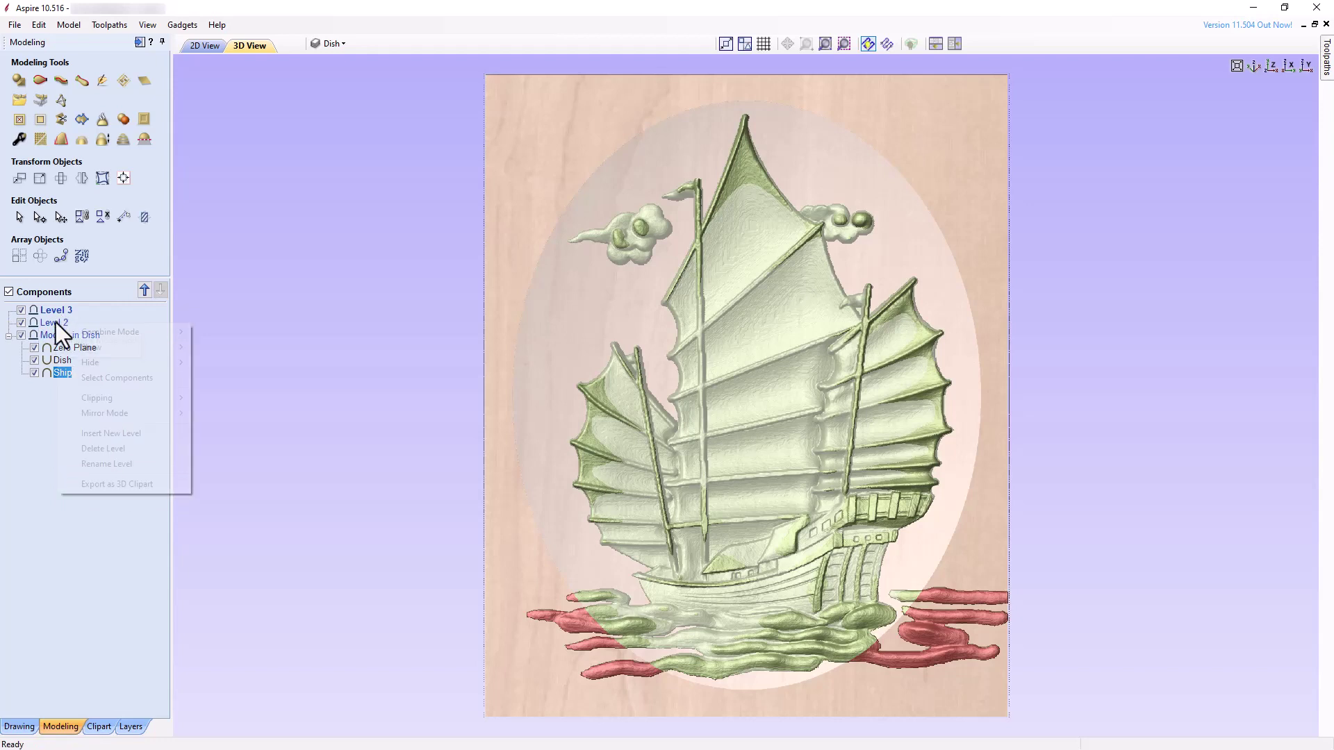
click(110, 464)
text(Multiple)
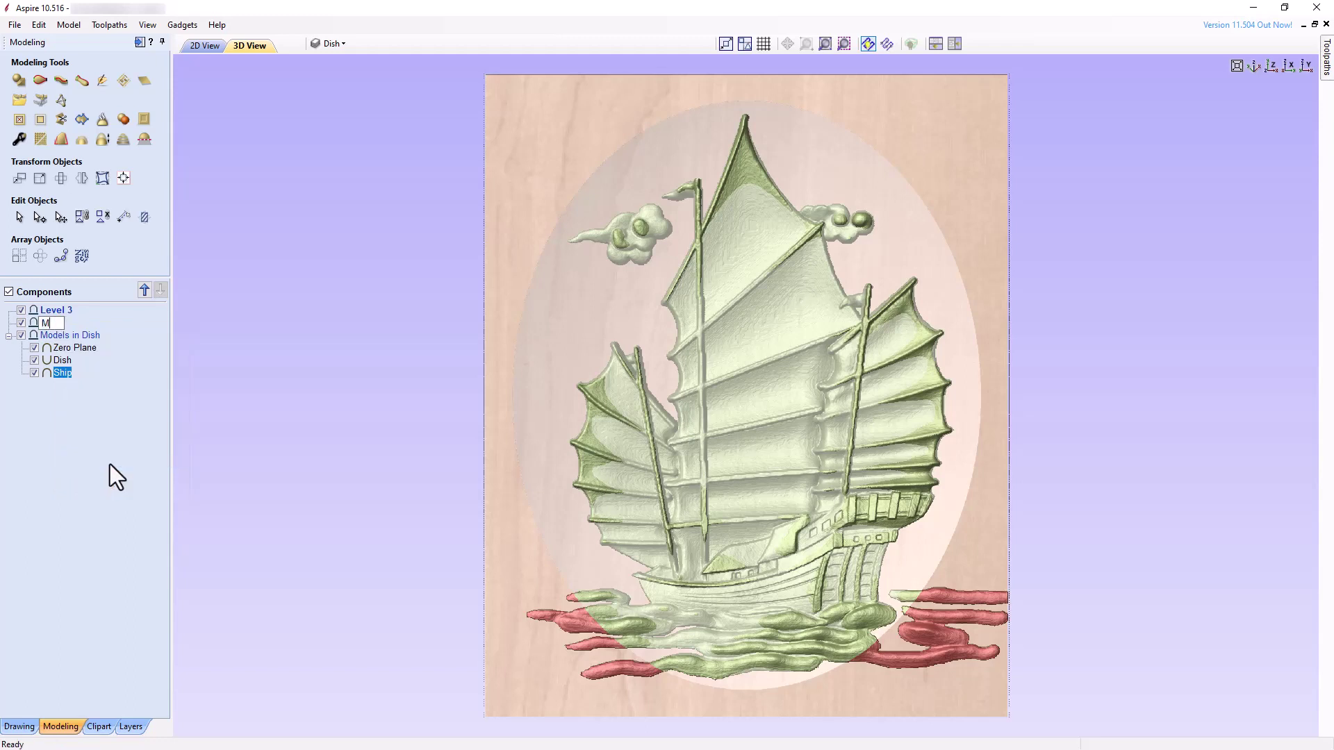
key(Return)
right_click(65, 311)
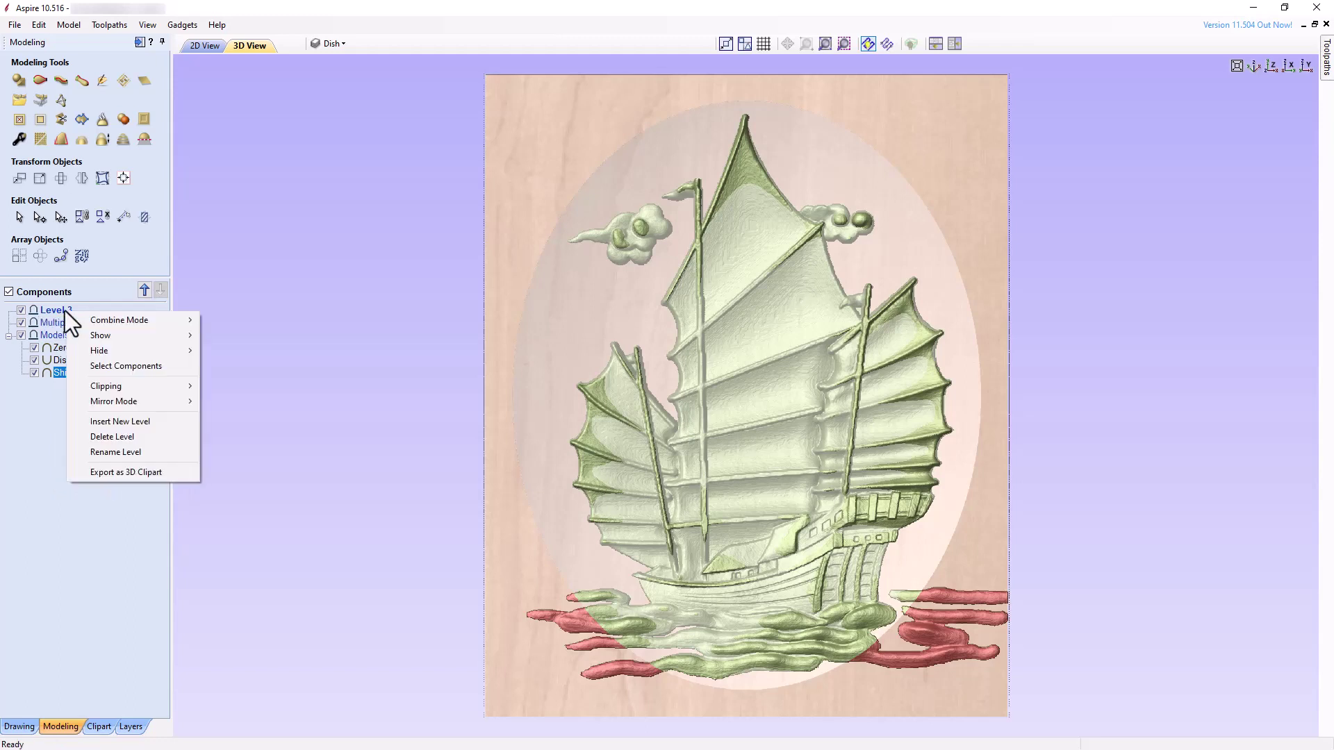
click(132, 452)
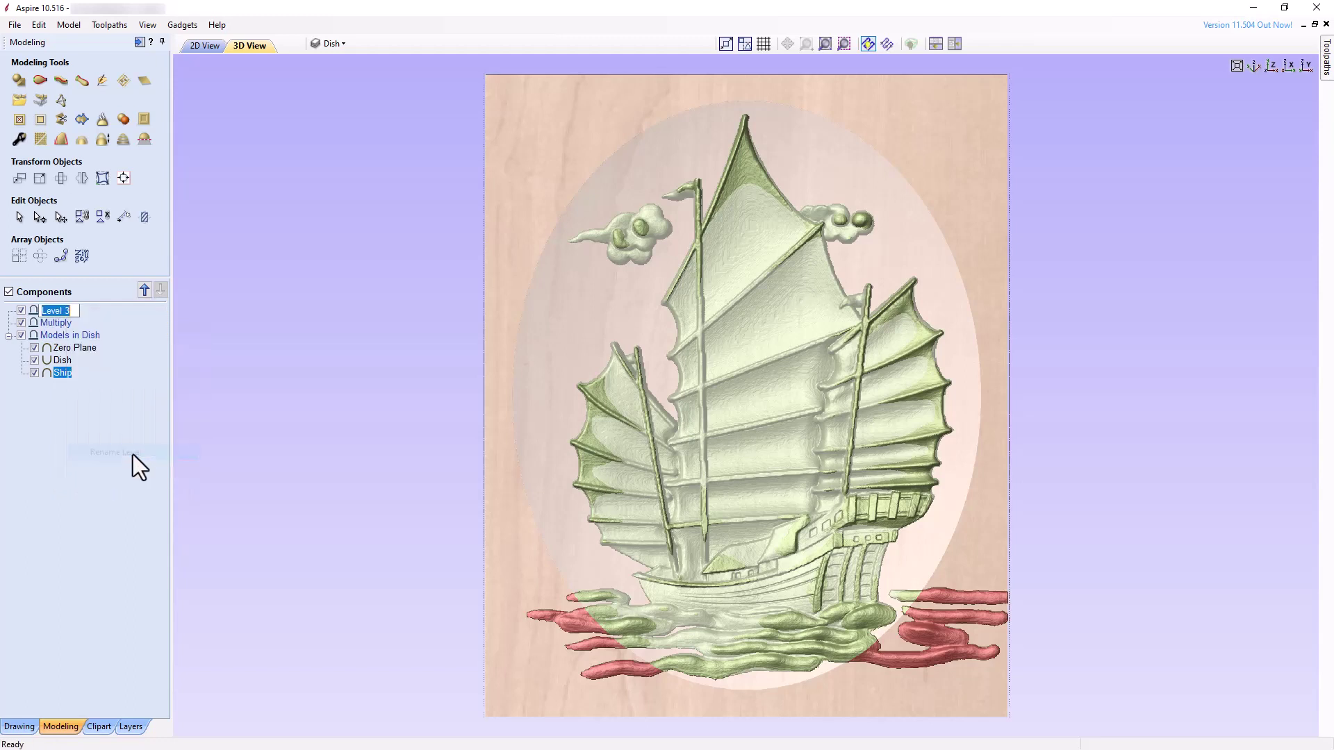
text(Dish)
key(Return)
Step: Duplicate Zero Plane and Dish, and move the originals into the Multiply level
click(68, 347)
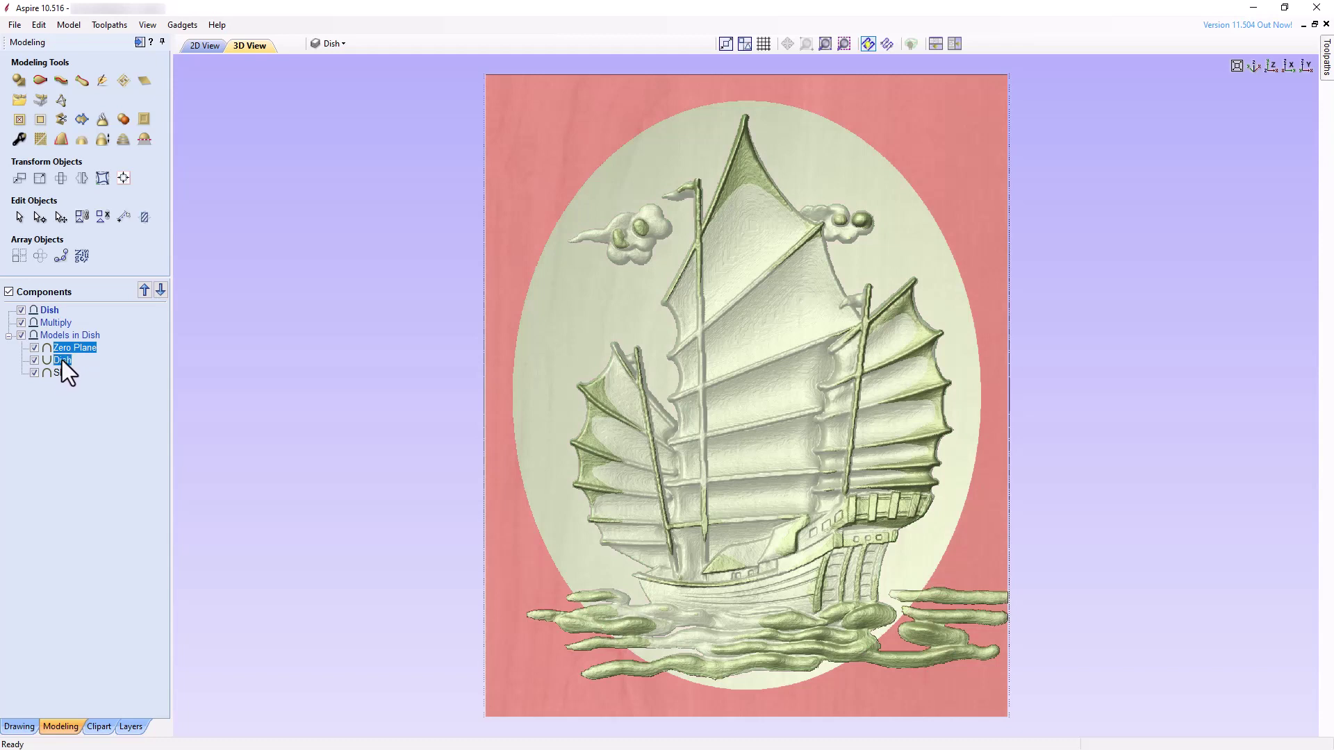
right_click(61, 360)
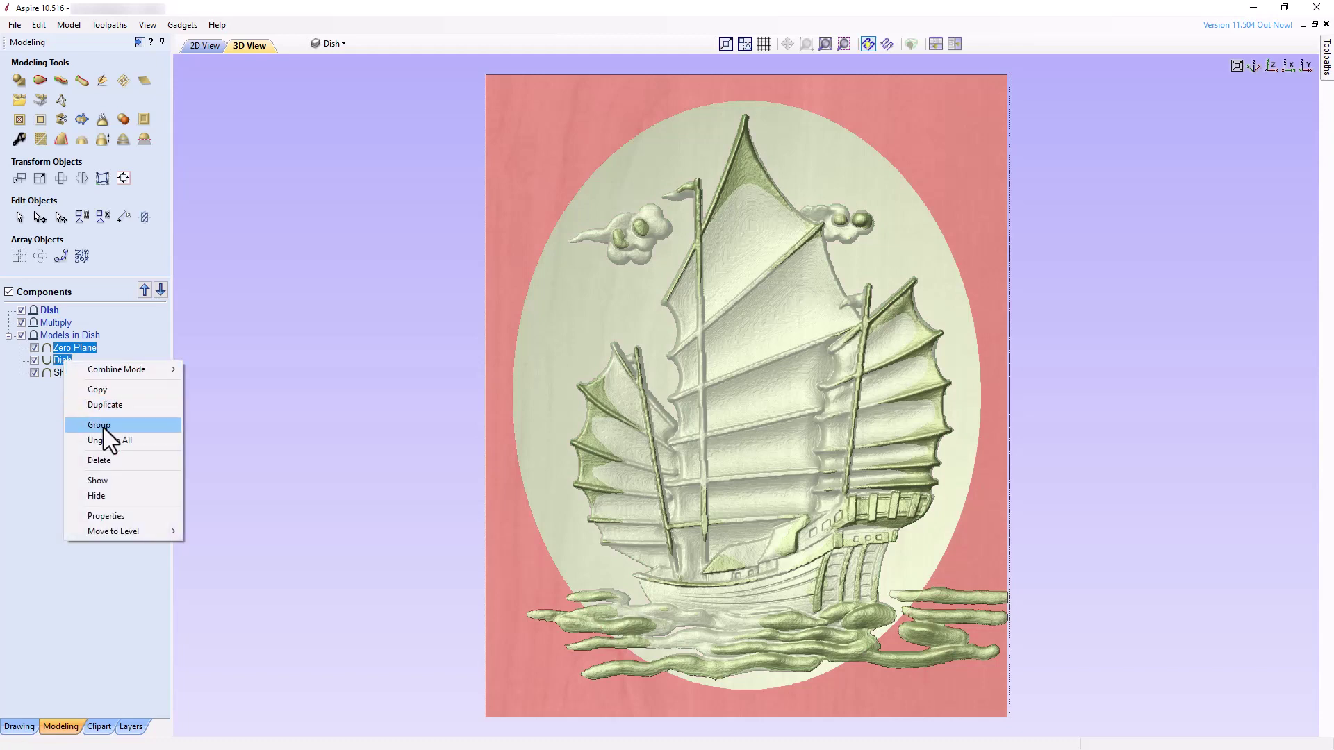
click(106, 405)
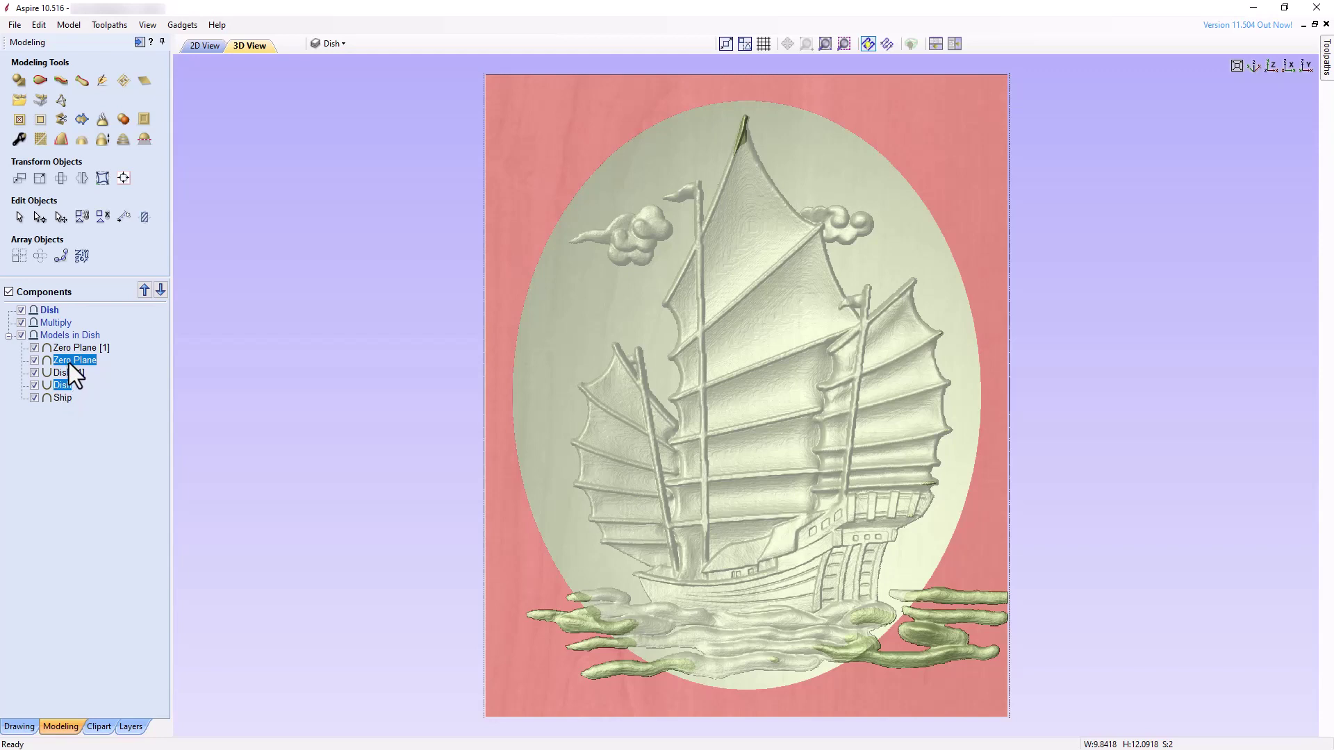
drag(69, 363, 65, 332)
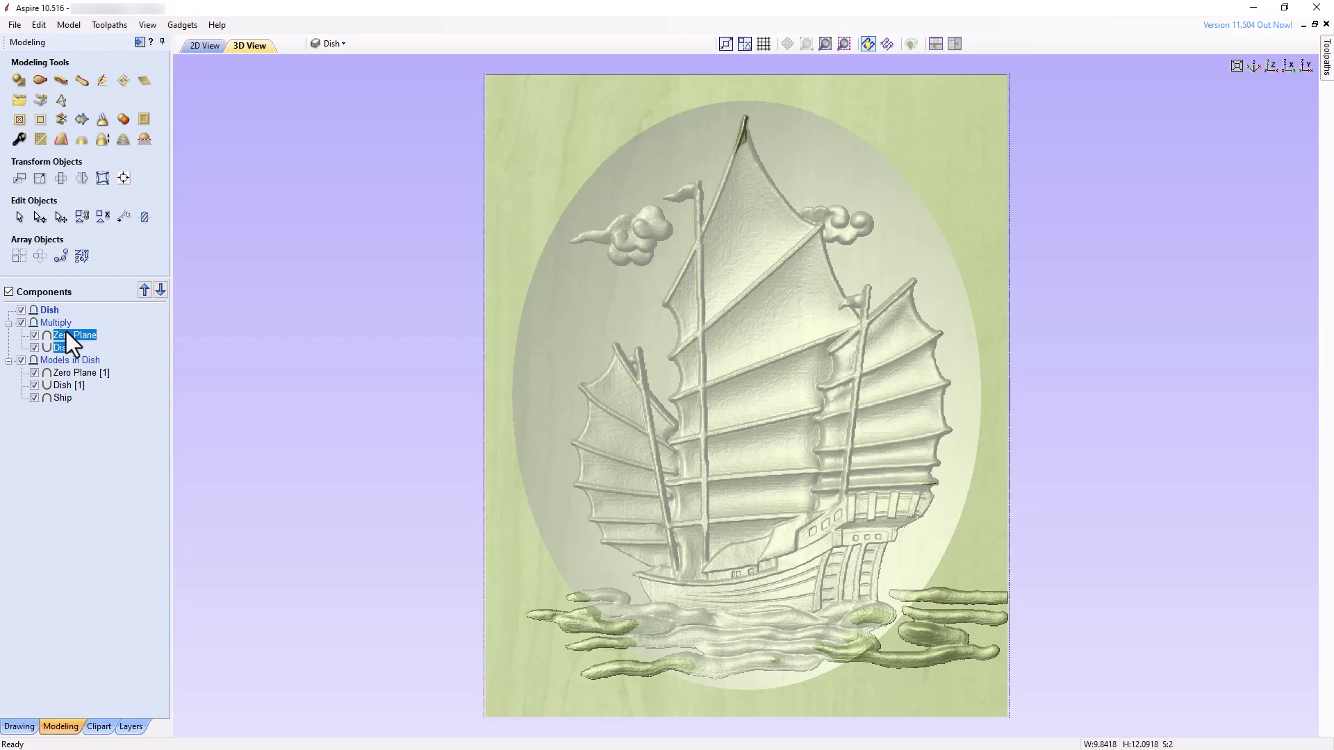
Step: Move the Zero Plane [1] and Dish [1] copies into Dish, then hide Dish and Models in Dish
click(77, 374)
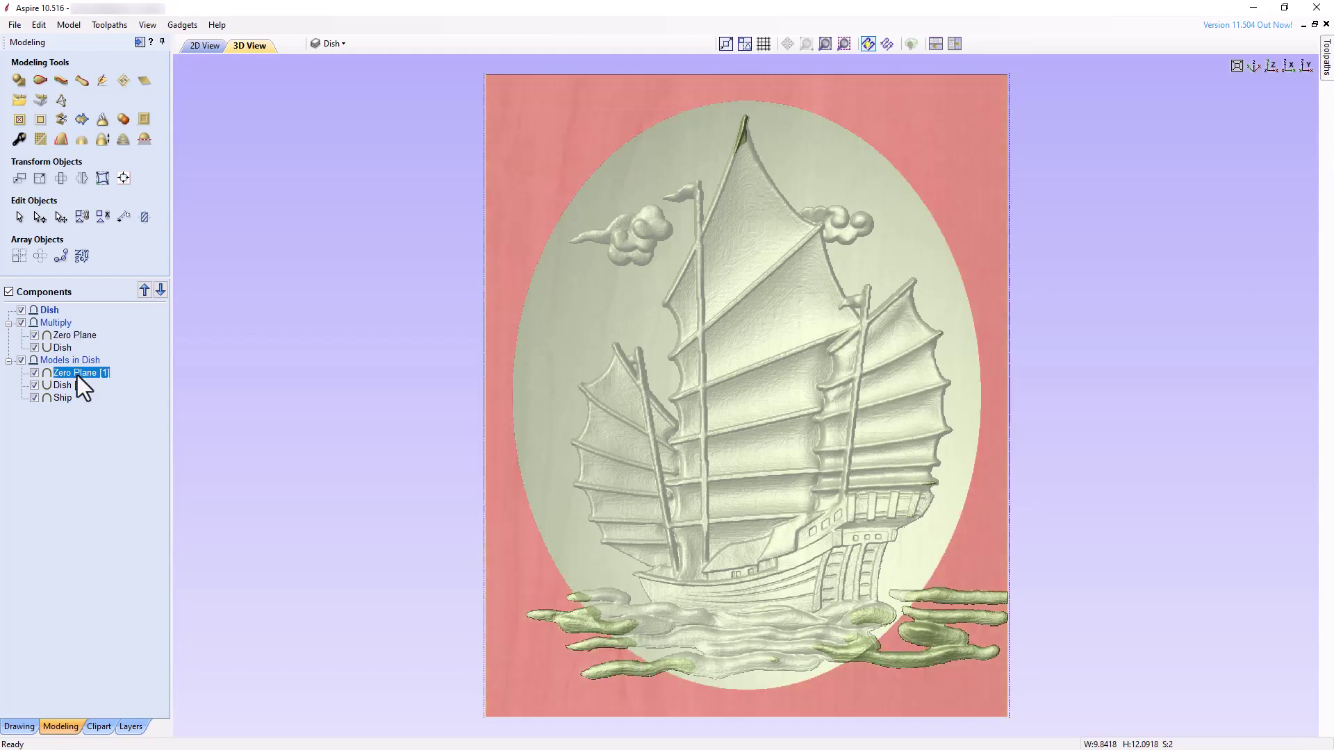
shift+click(66, 387)
drag(65, 387, 72, 323)
click(136, 396)
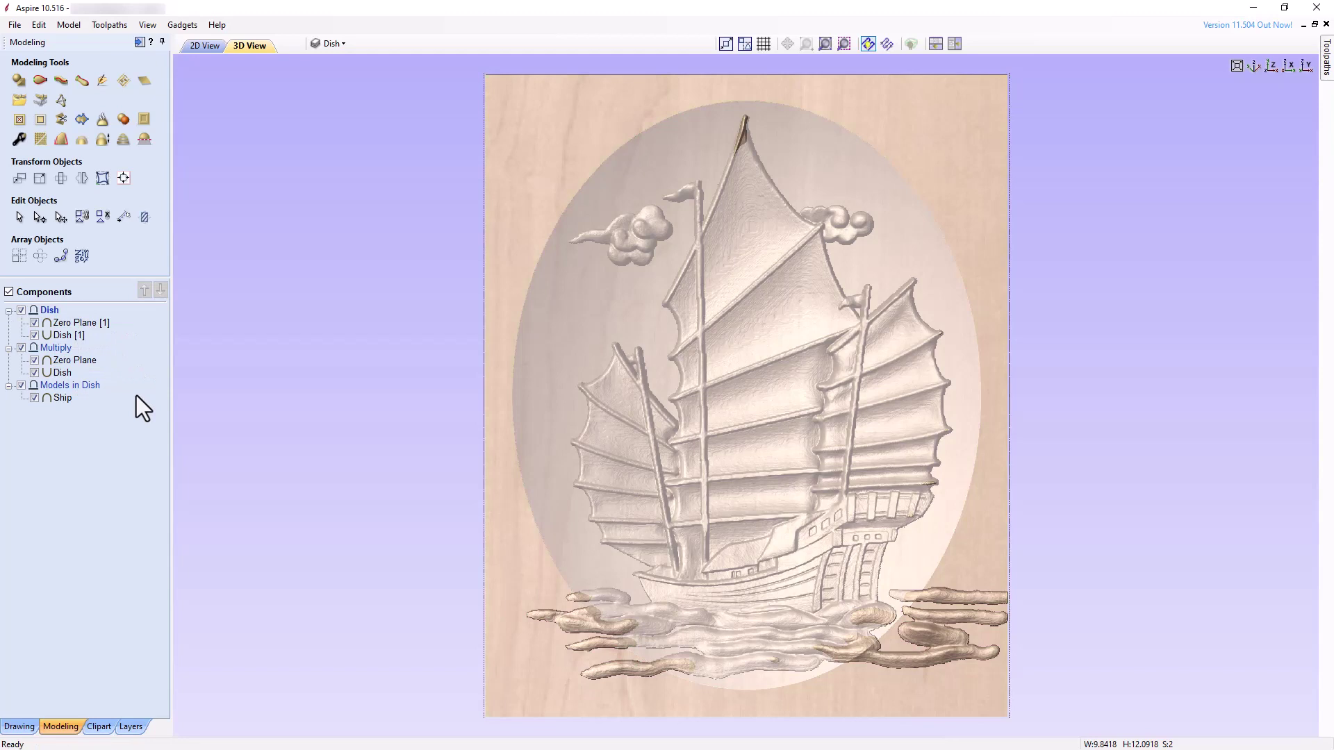
click(21, 310)
click(21, 385)
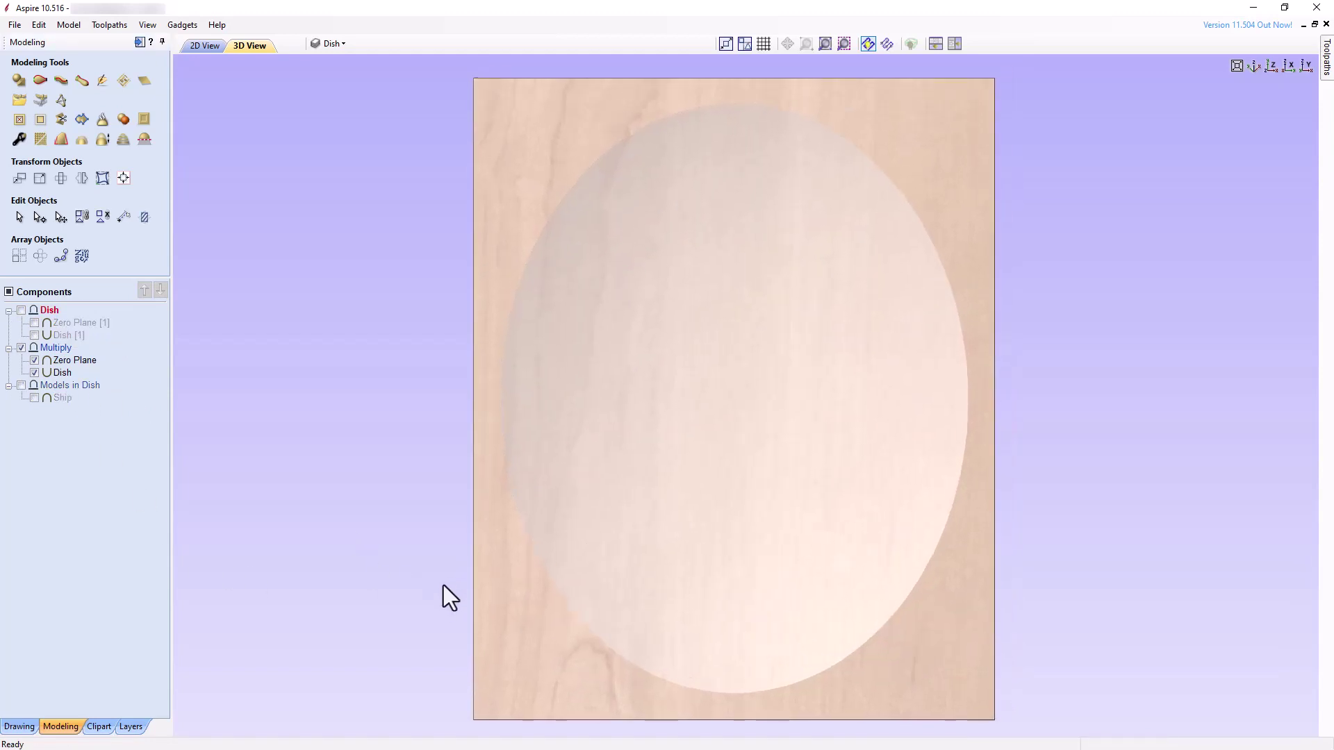
Step: Rename the Multiply level's Dish component to Dome
drag(443, 585, 752, 515)
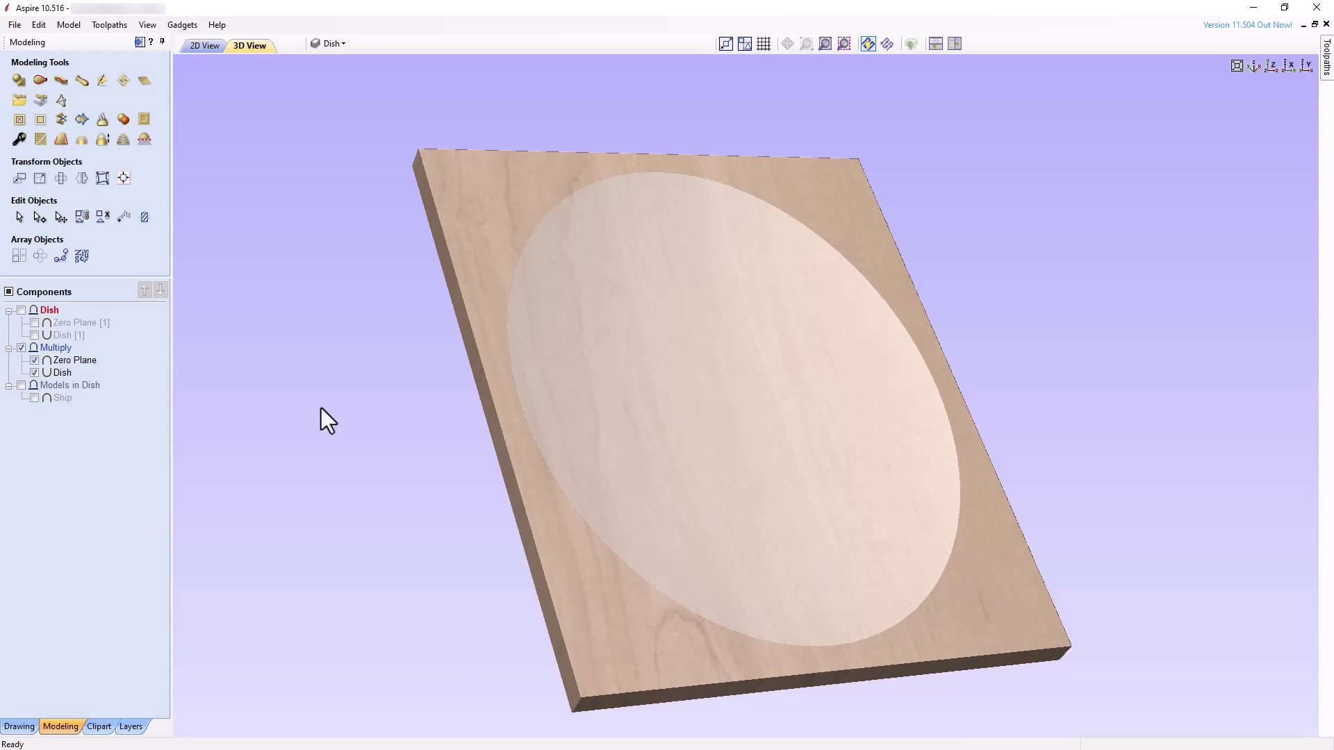
right_click(60, 371)
click(350, 474)
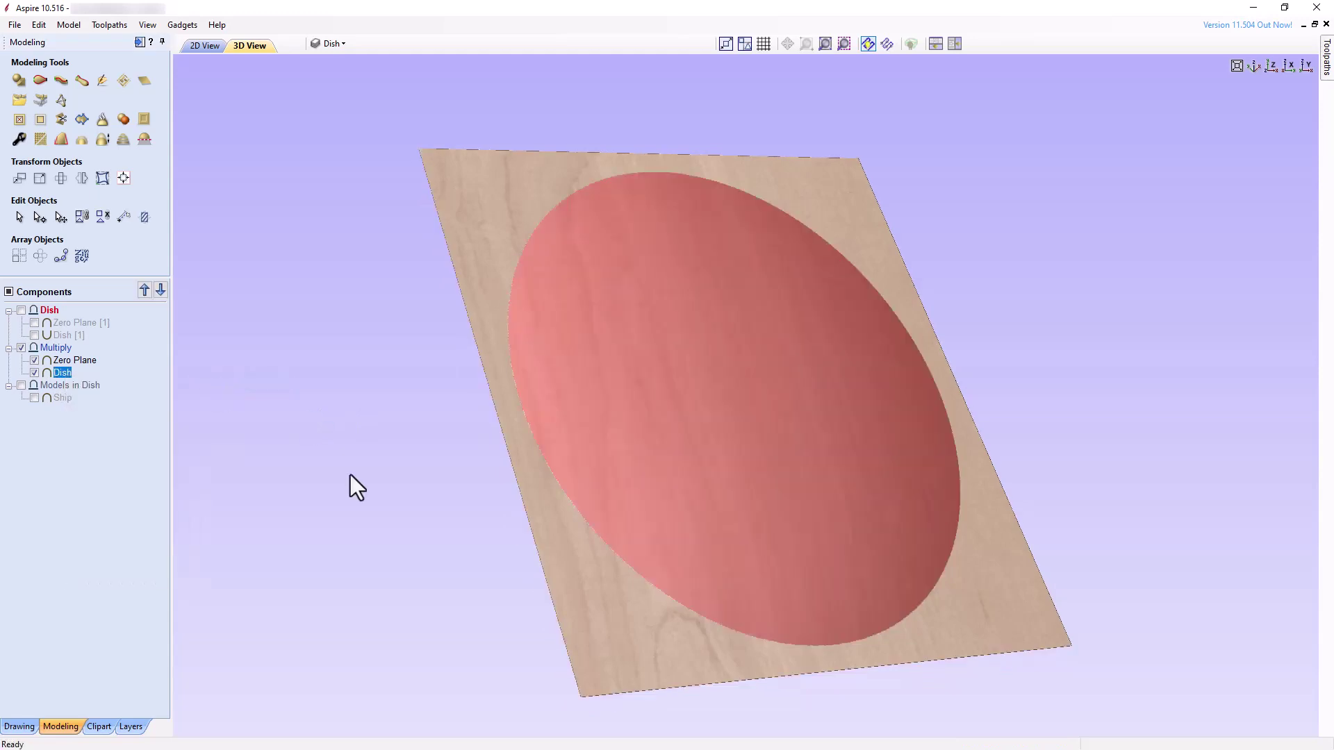
drag(350, 474, 134, 526)
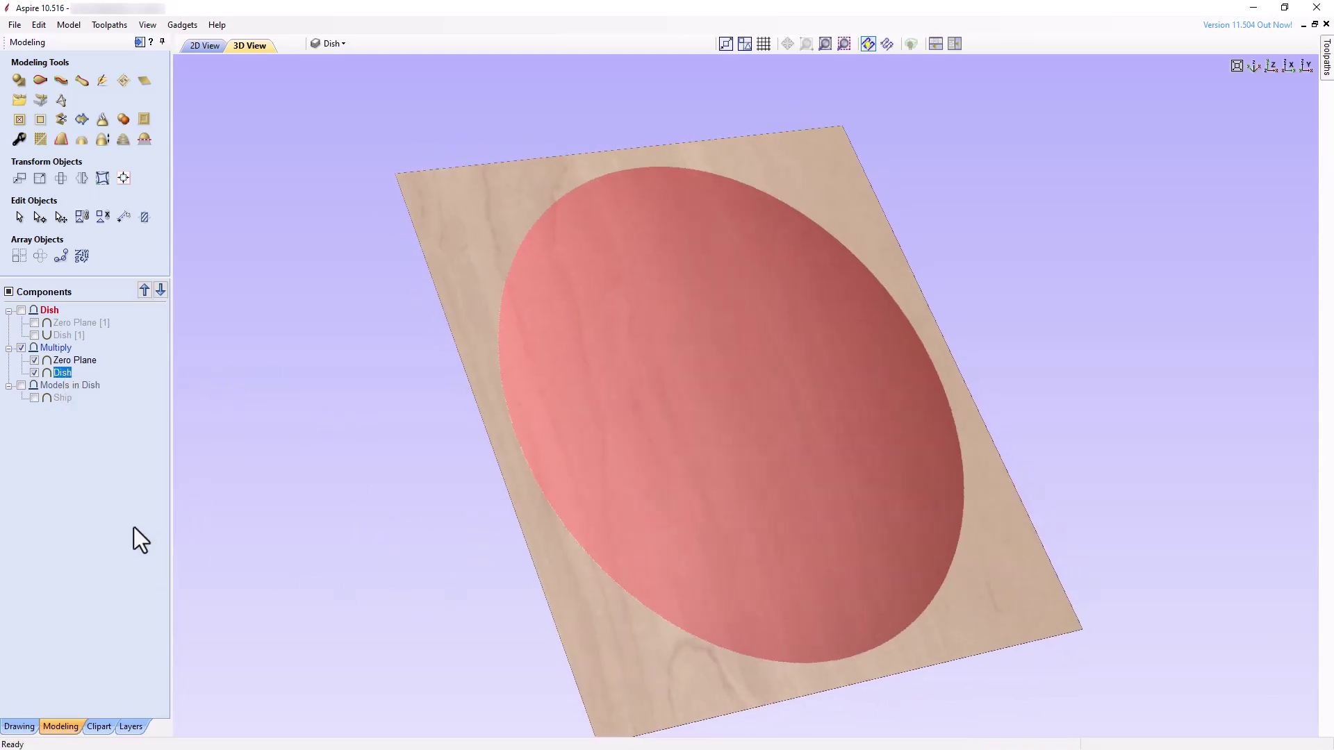
right_click(62, 377)
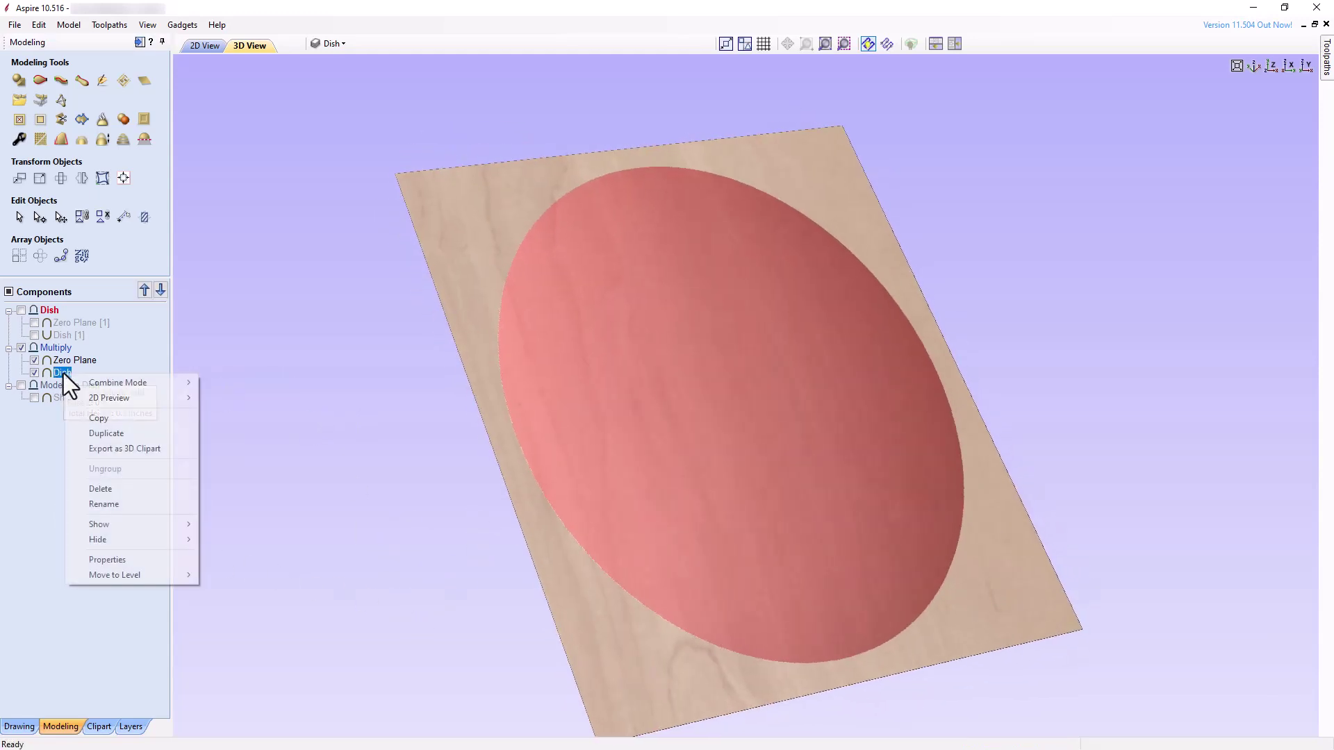
click(116, 503)
text(Dome)
key(Return)
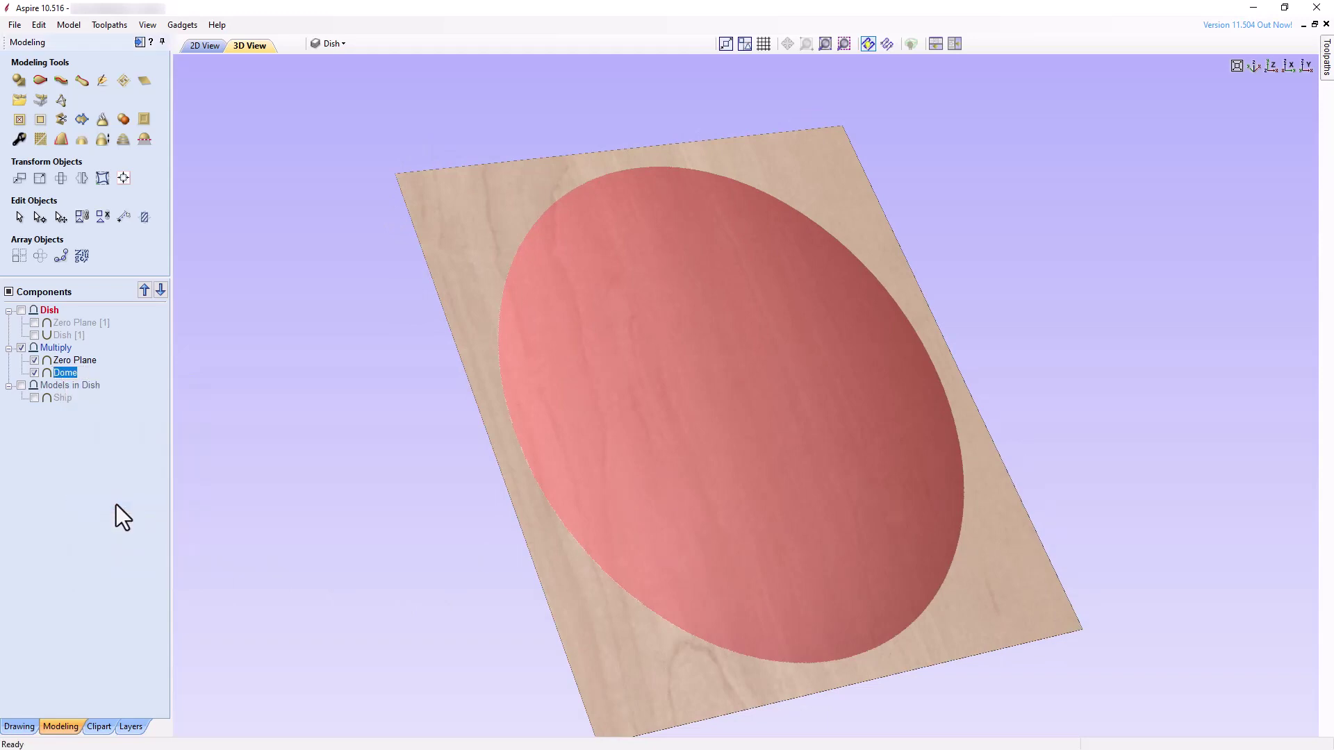
Step: Set the Dome's shape height to 1 in its component properties
click(19, 139)
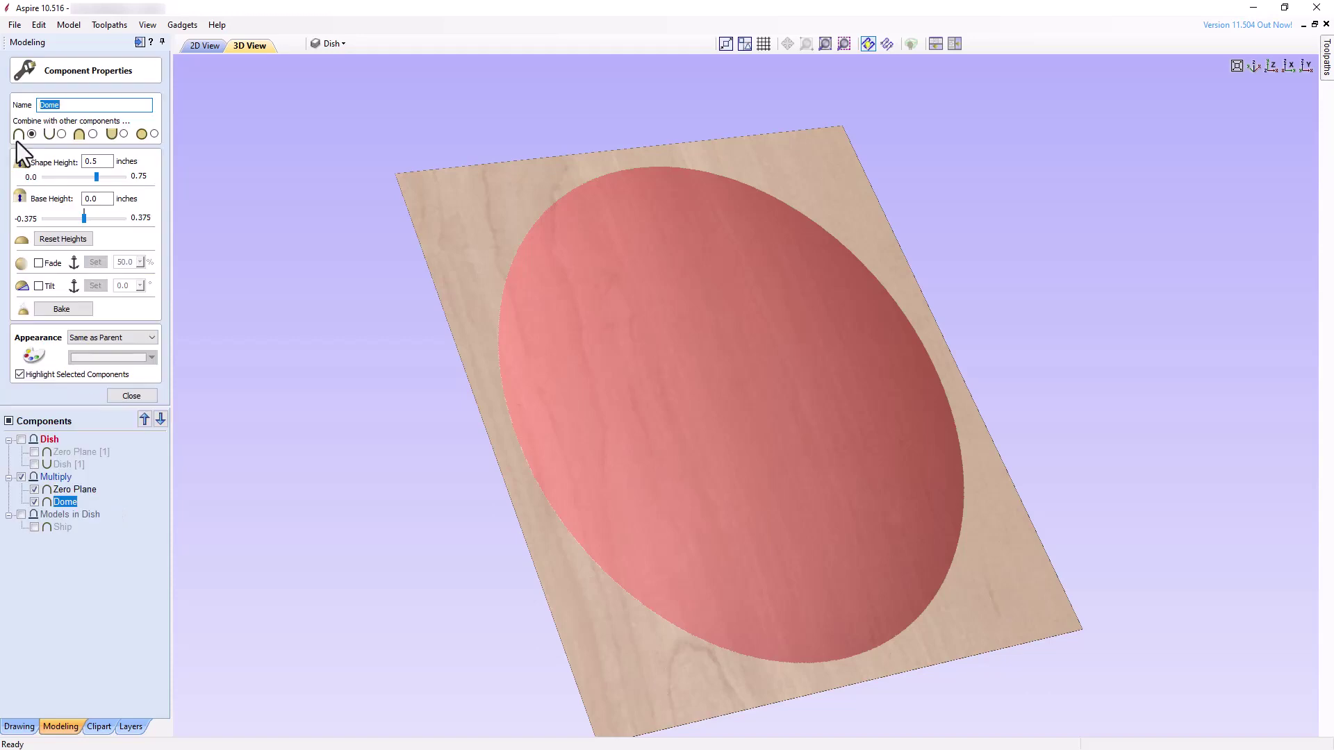
key(Tab)
text(1)
key(Return)
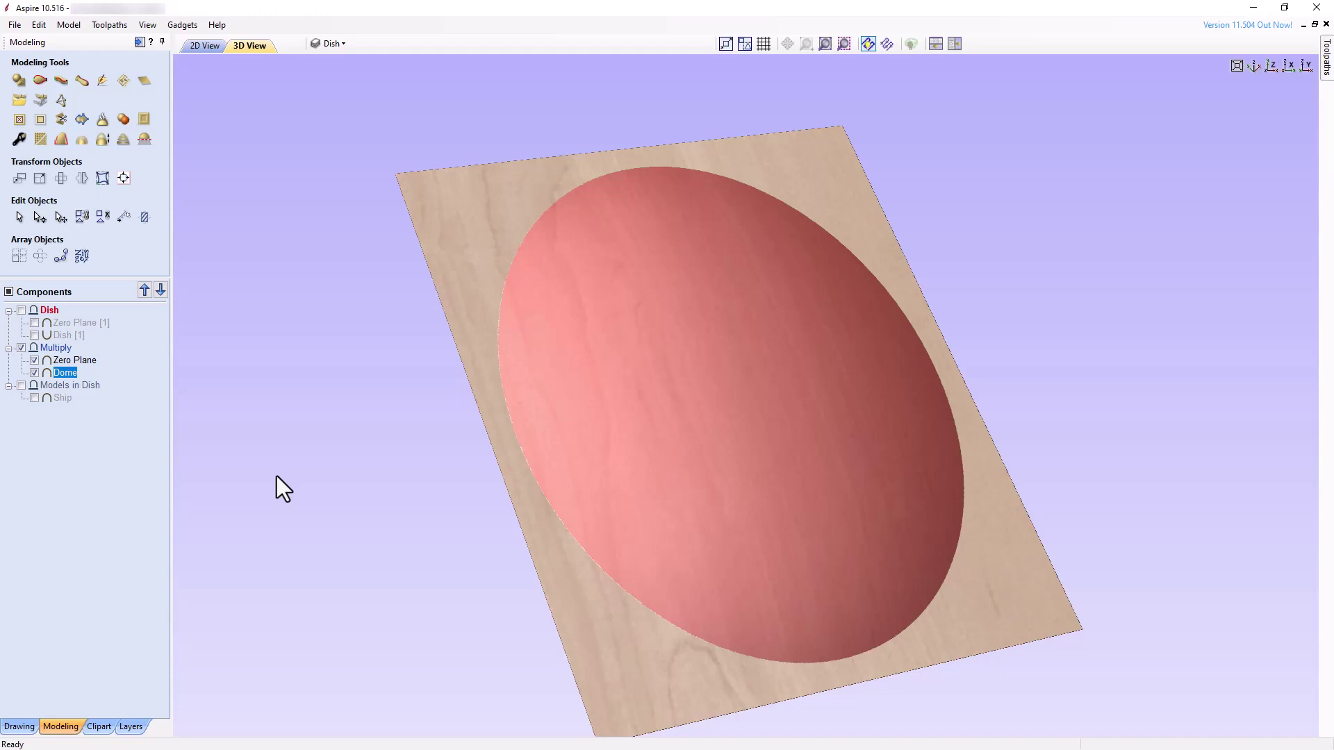
Step: Switch the Multiply level to a different combine mode
right_click(32, 349)
mouse_move(118, 358)
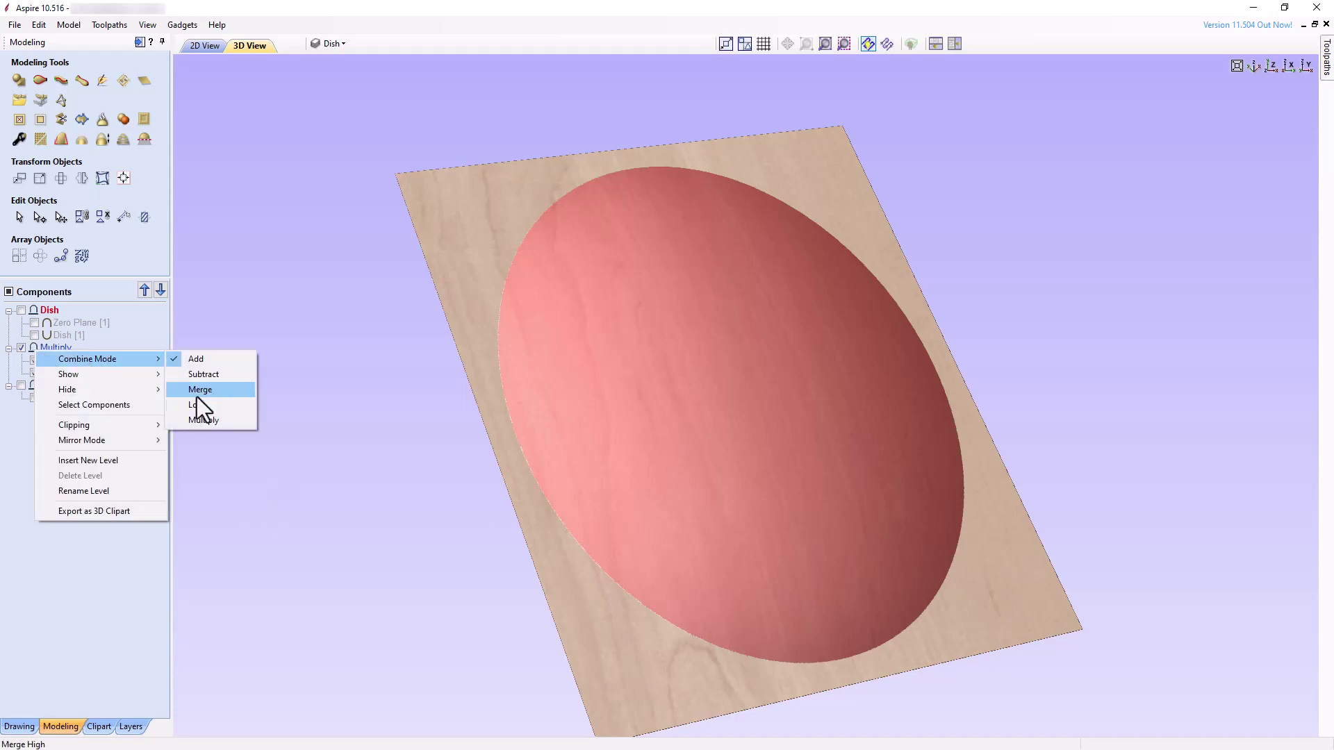
click(198, 397)
Step: Return to the top-down view and hide the Multiply level
drag(431, 501, 436, 544)
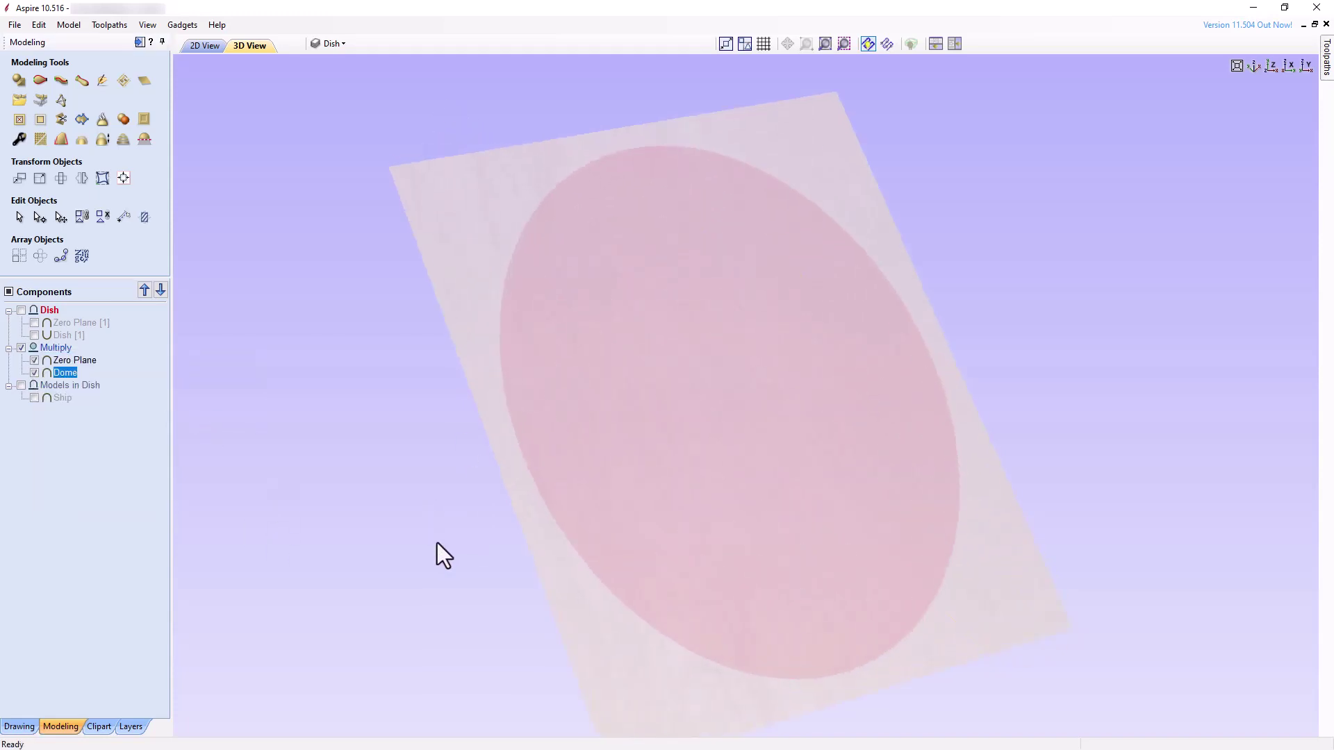
key(1)
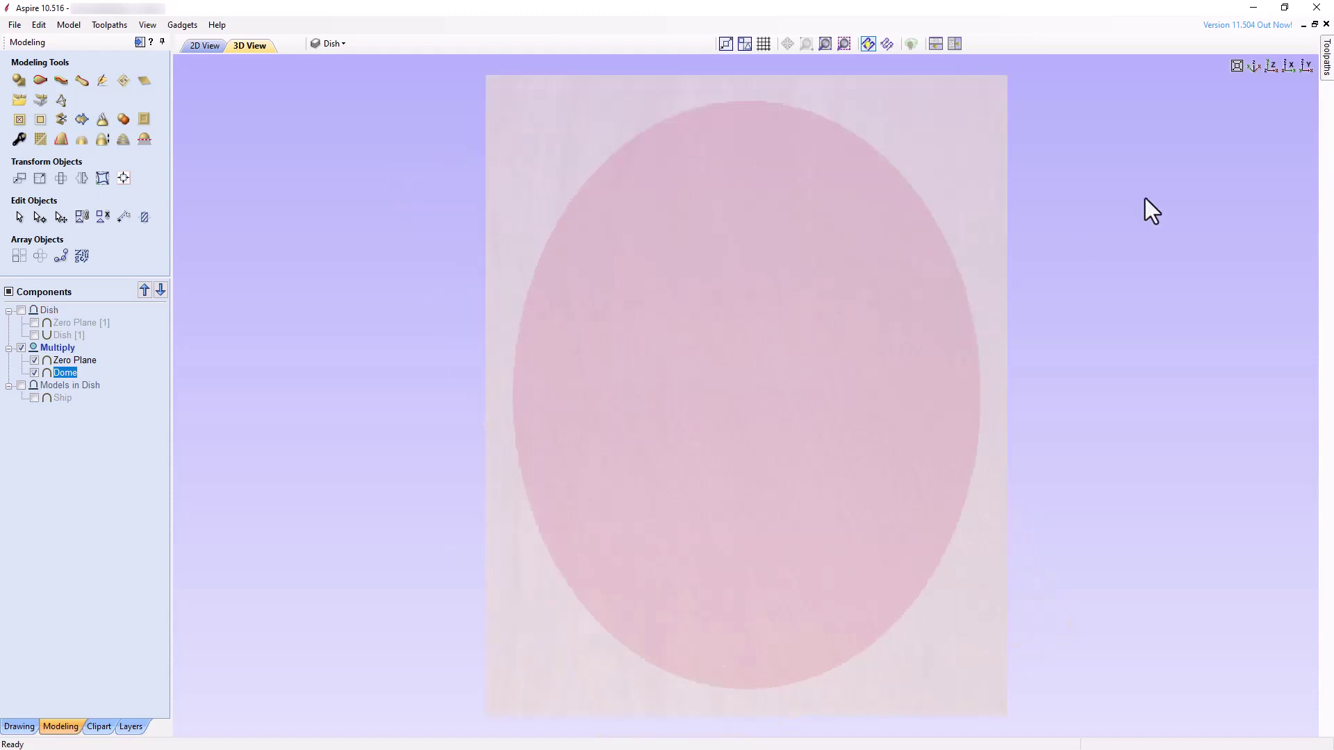
click(22, 349)
Step: Show the Models in Dish level and view the ship relief edge-on along the X axis
click(23, 386)
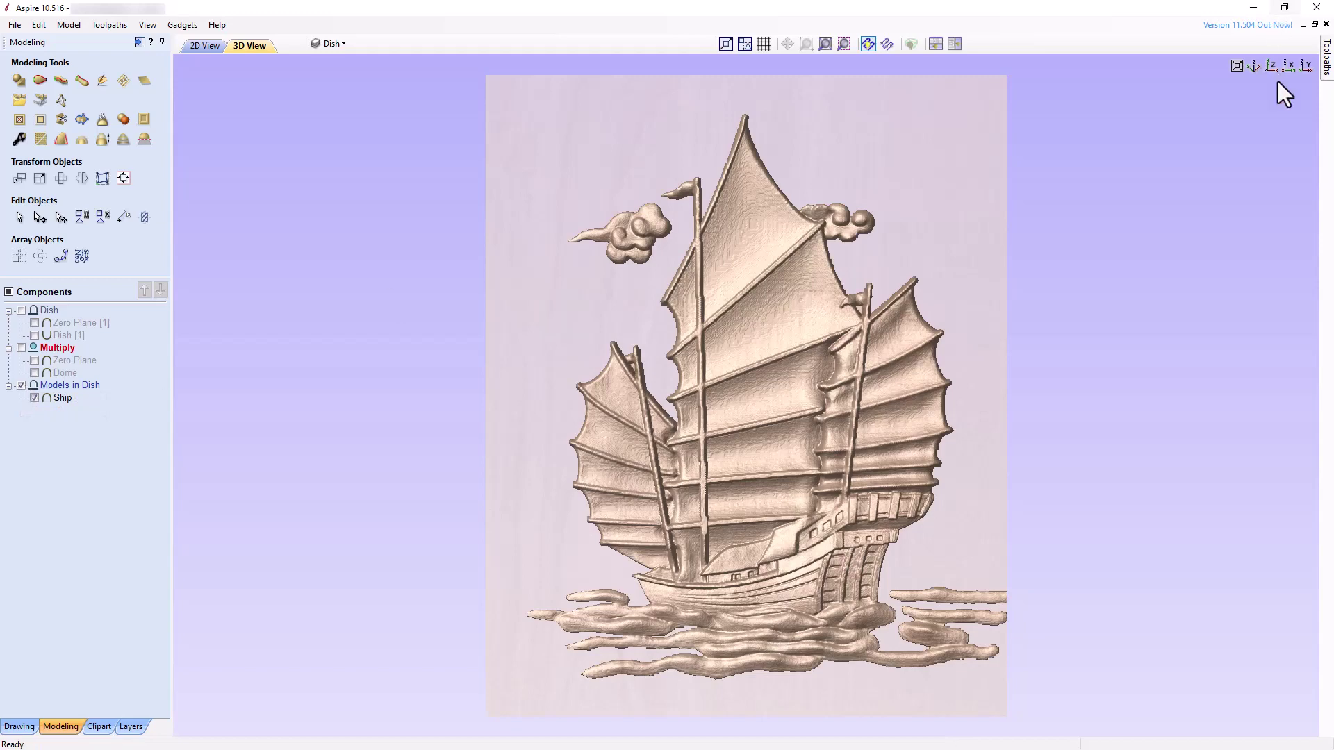
click(1288, 66)
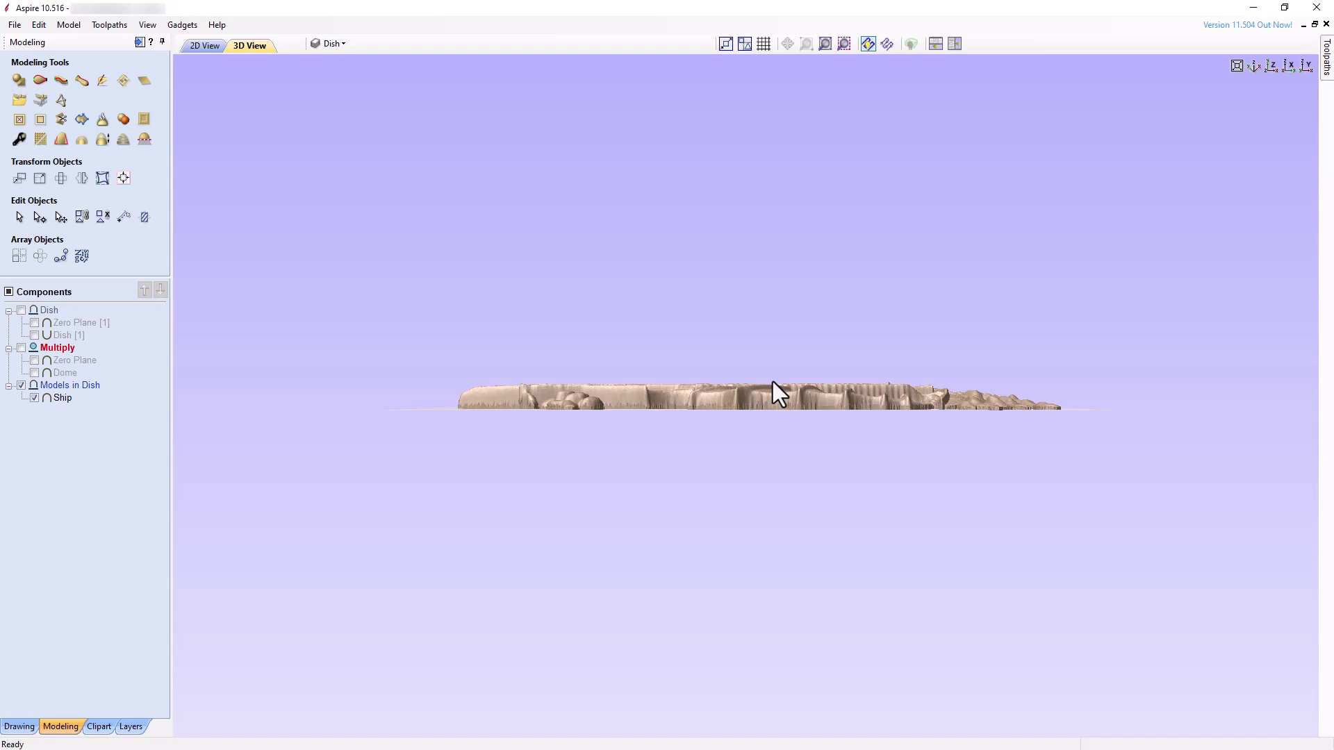
Step: Toggle the Multiply level on and off to compare the tapered ship, leaving it on
click(21, 348)
click(21, 348)
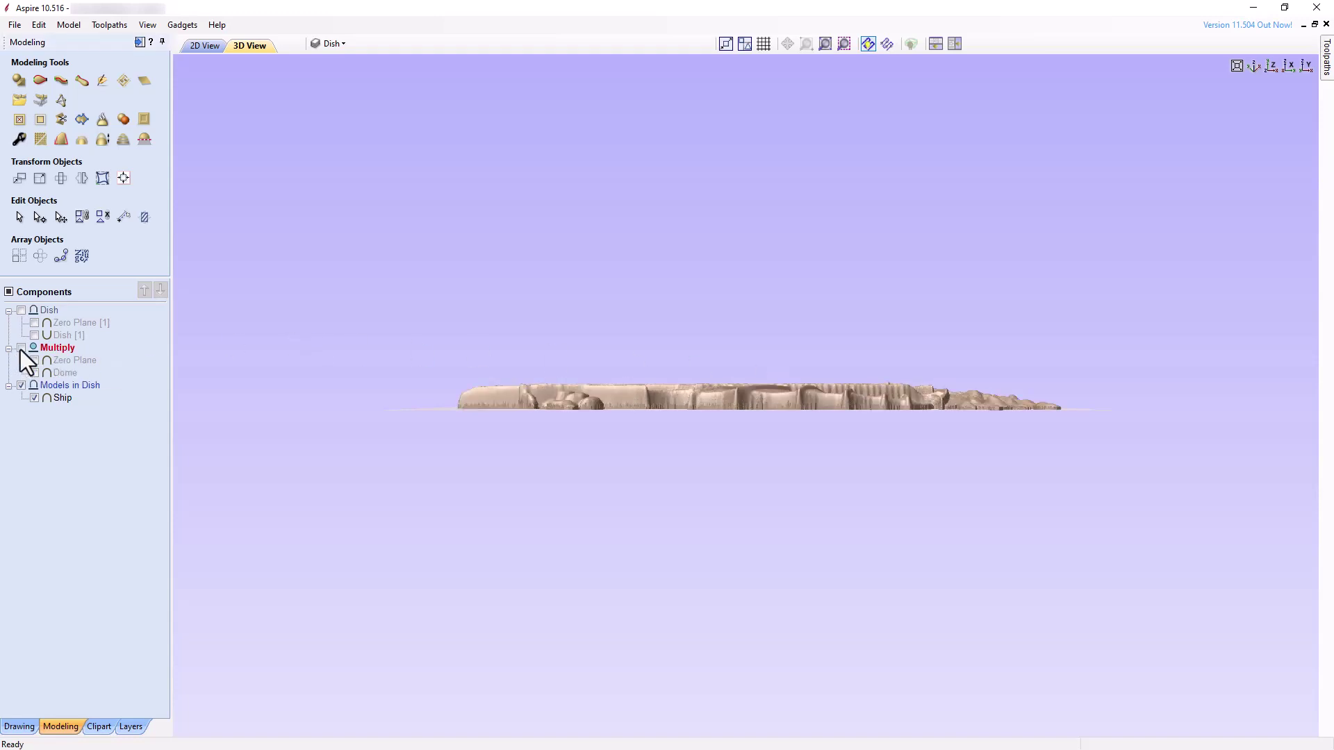
click(21, 348)
click(20, 348)
click(21, 348)
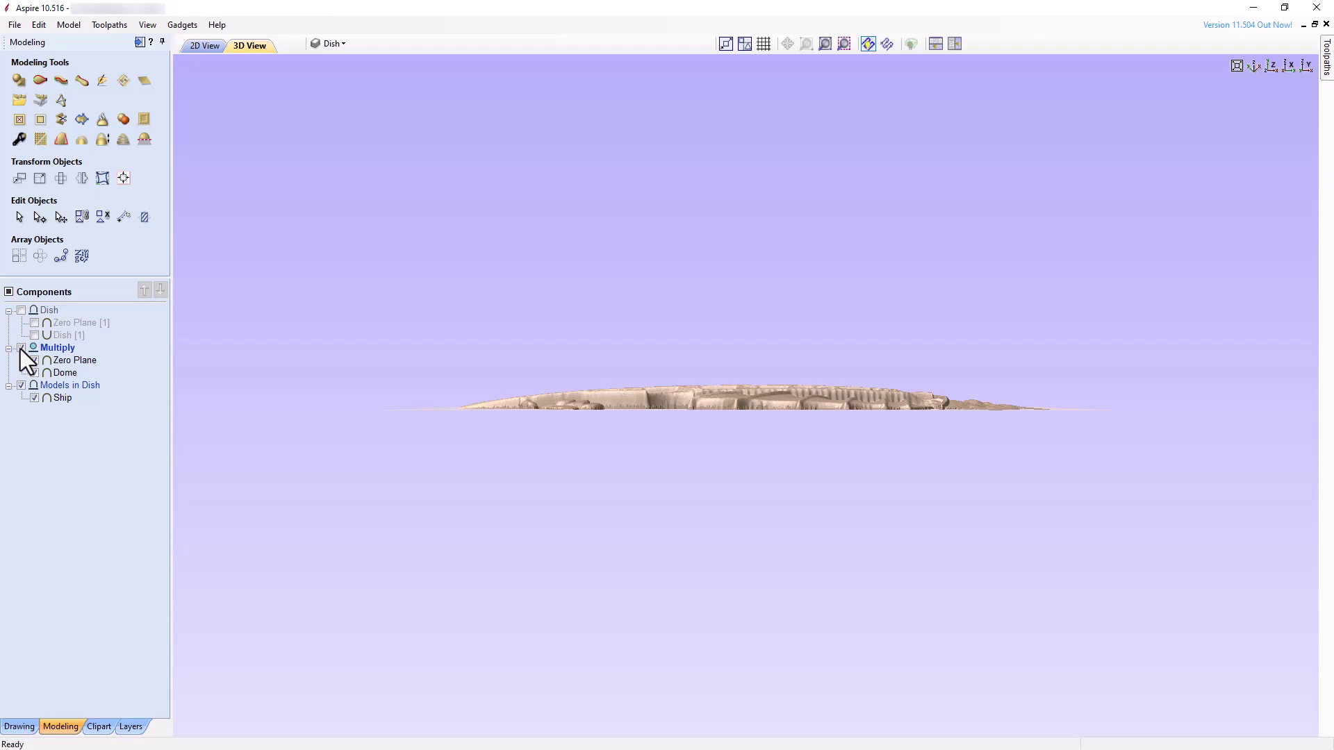
Step: Return to top view, show the Dish level, tilt the board and select the ship relief
click(1271, 66)
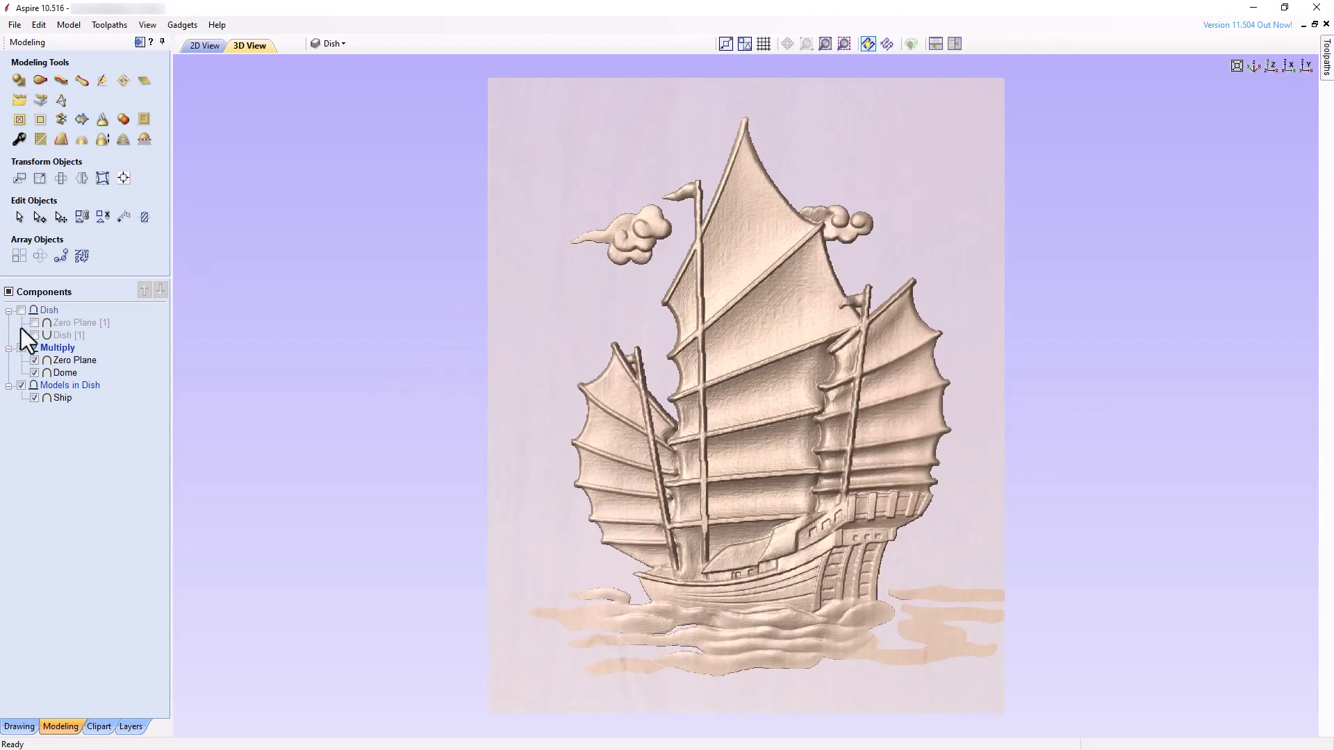
click(21, 310)
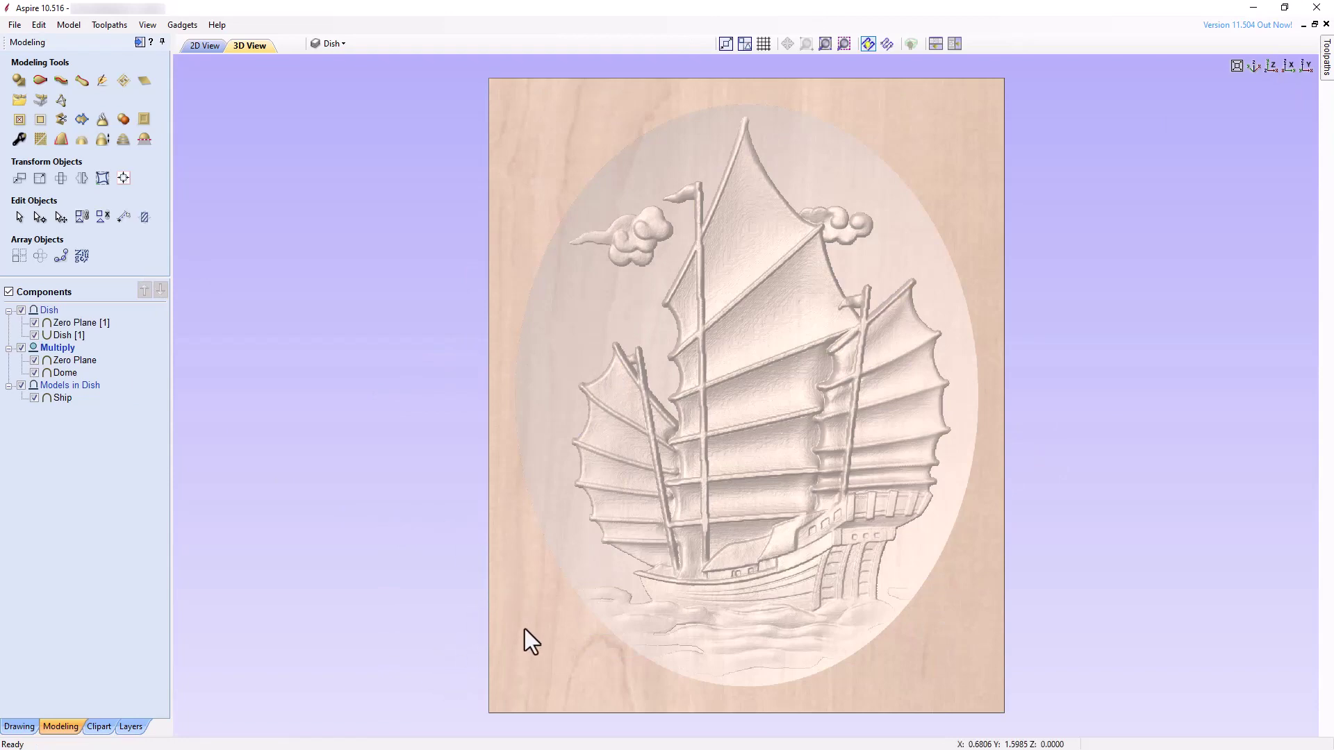
drag(524, 629, 756, 551)
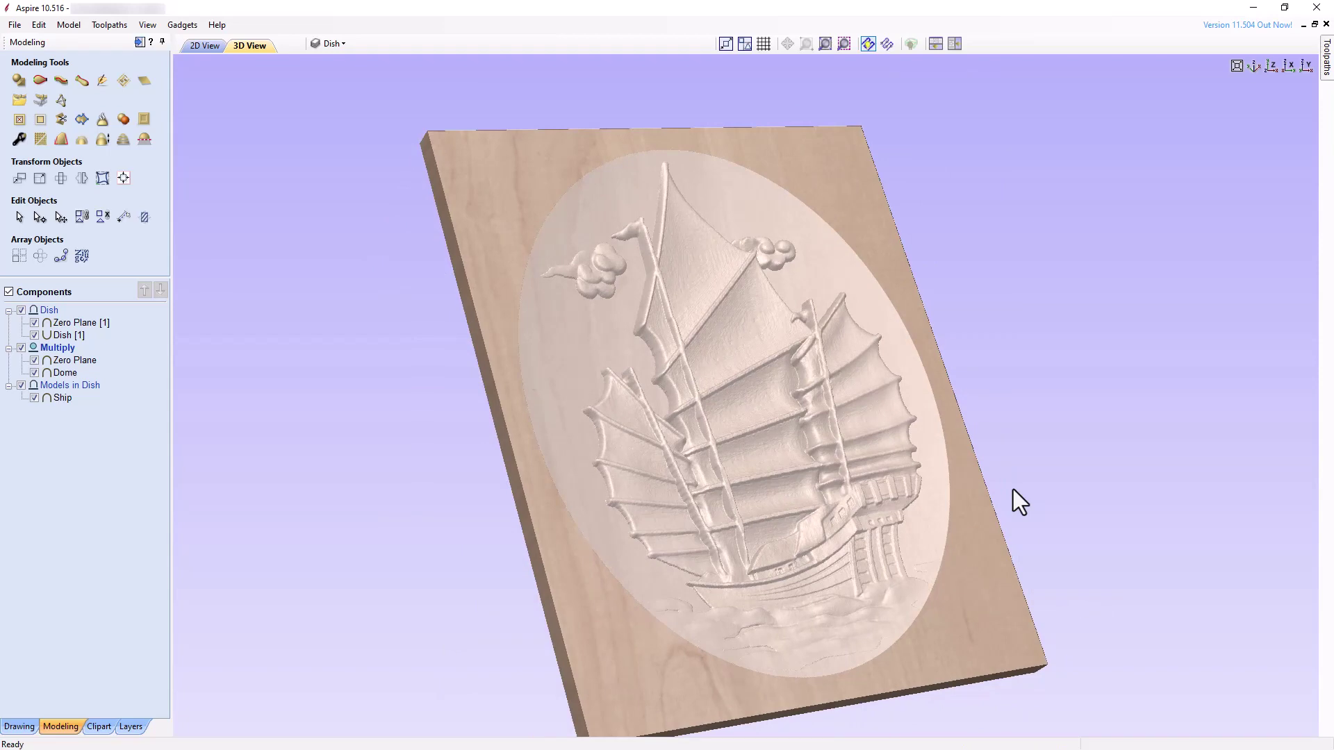
click(885, 428)
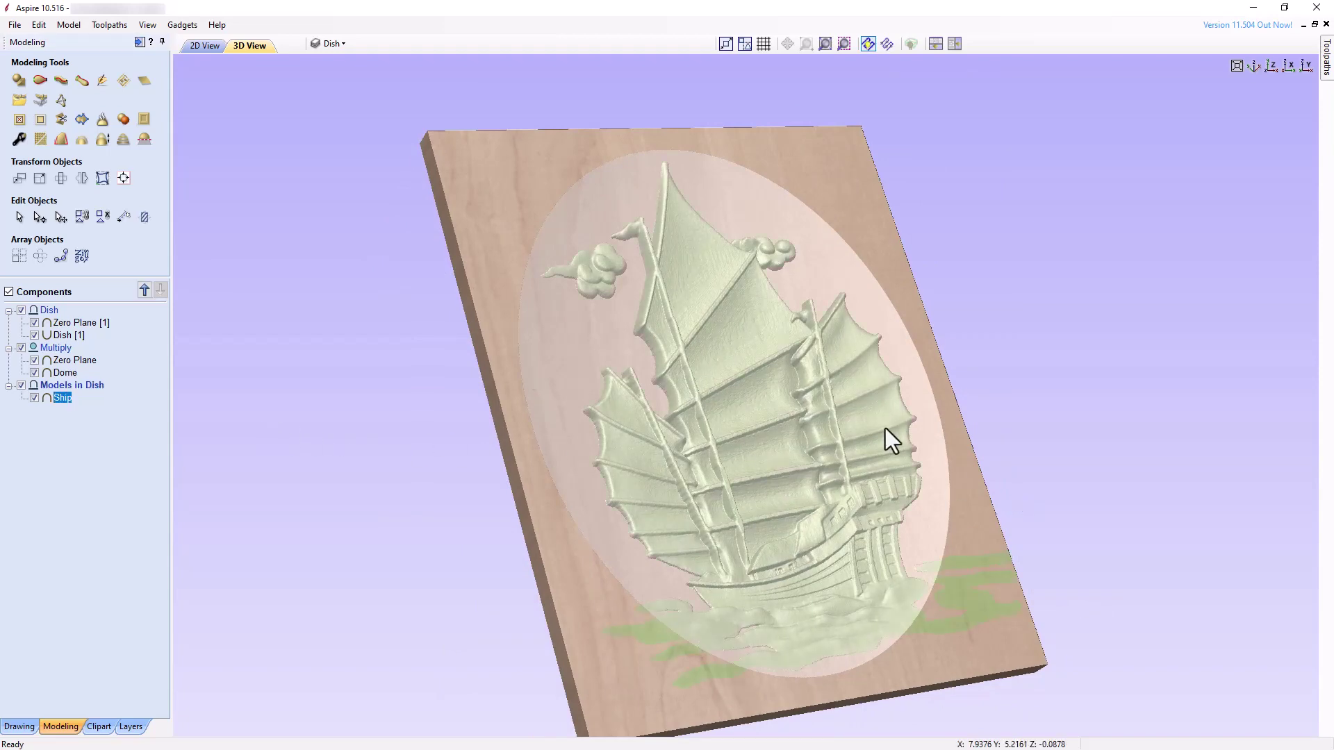
Step: Set the Ship component's shape height to 0.48 inches and close Component Properties
click(761, 495)
click(18, 139)
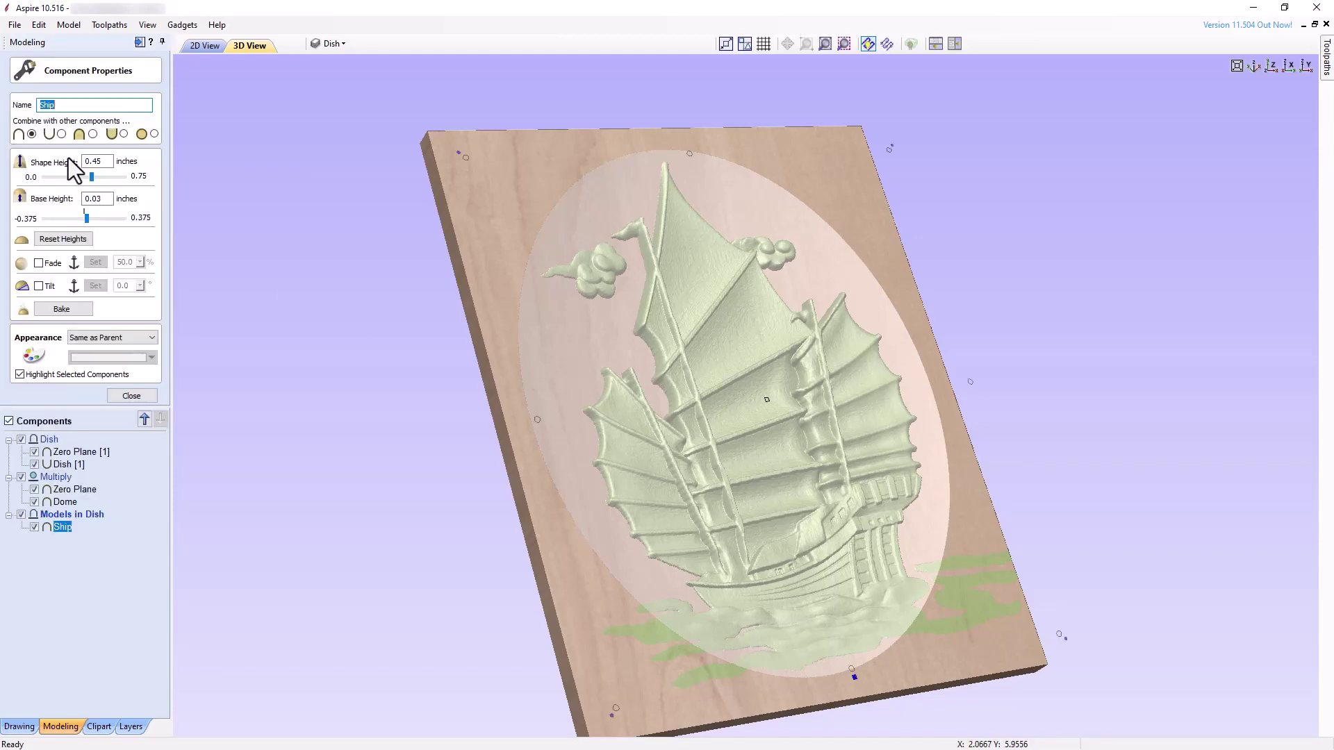
double_click(94, 161)
text(0.)
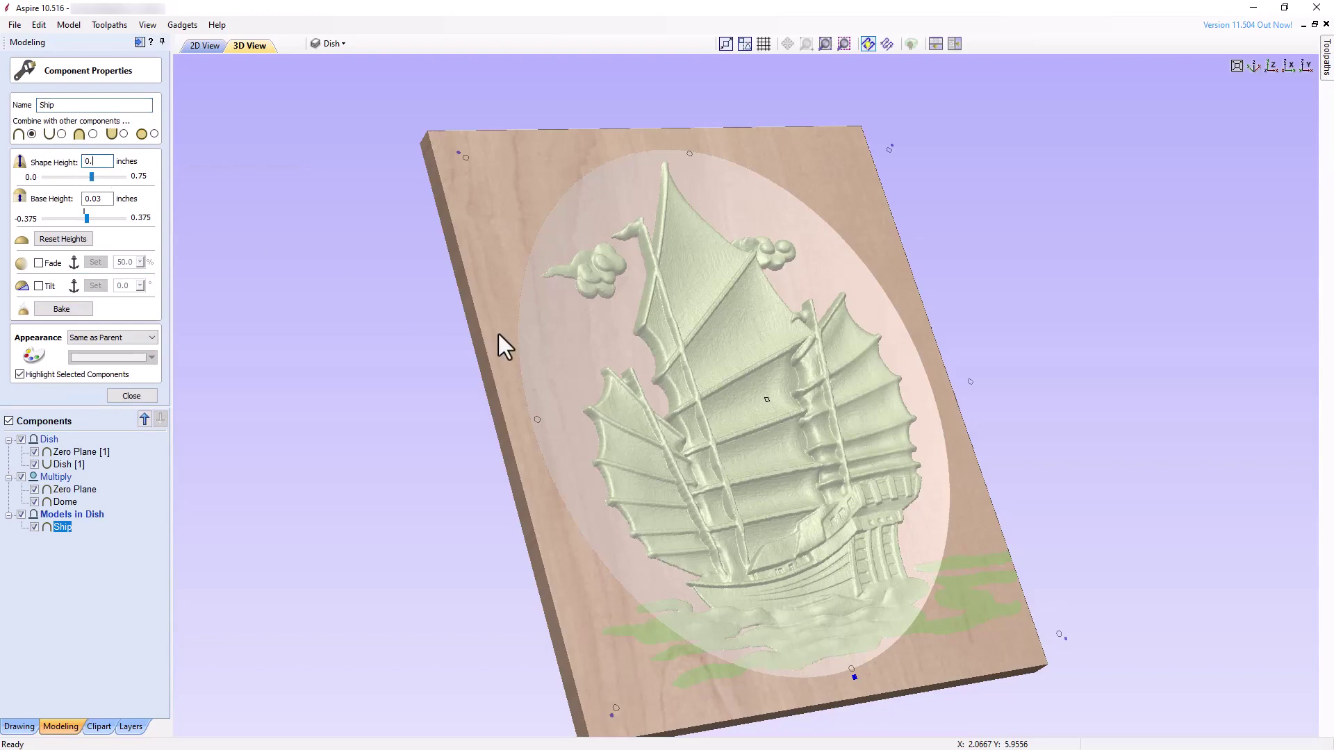
text(5)
key(Return)
scroll(954, 467, up, 5)
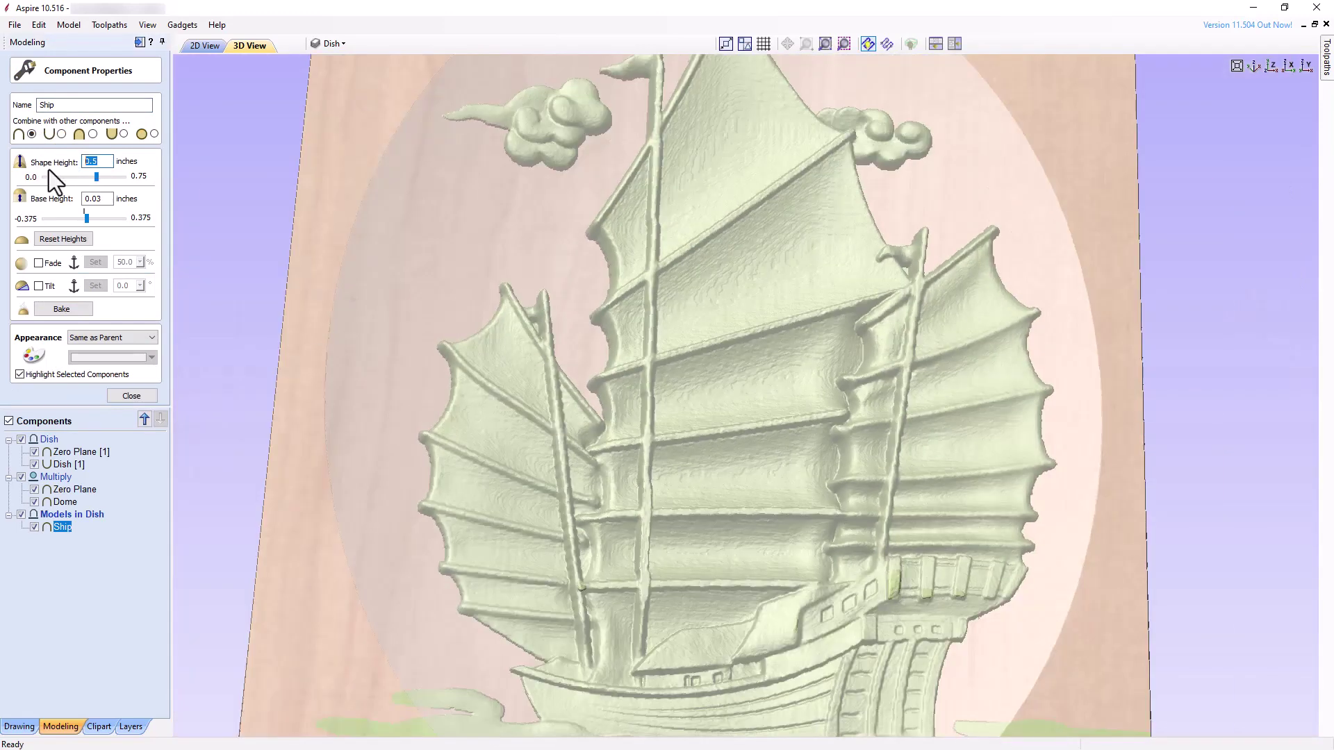
text(0.49)
text(8)
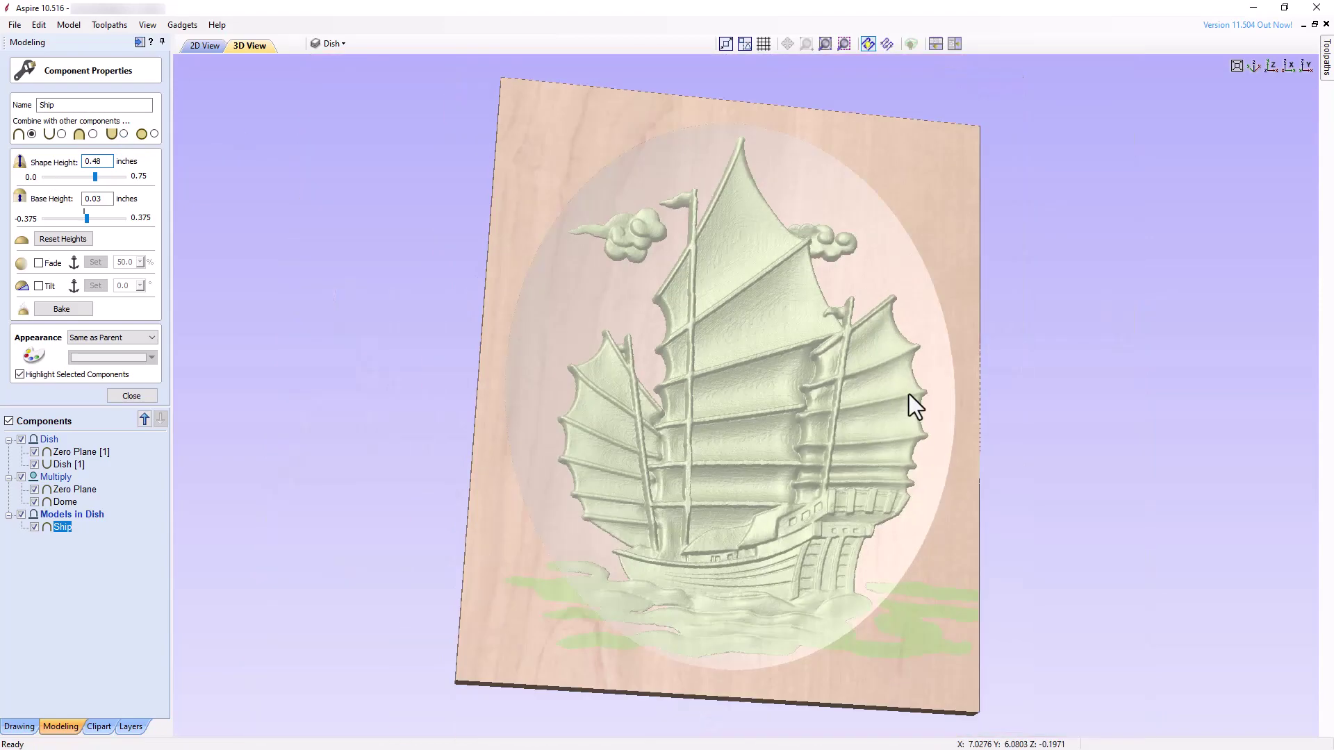
scroll(908, 396, down, 5)
click(114, 396)
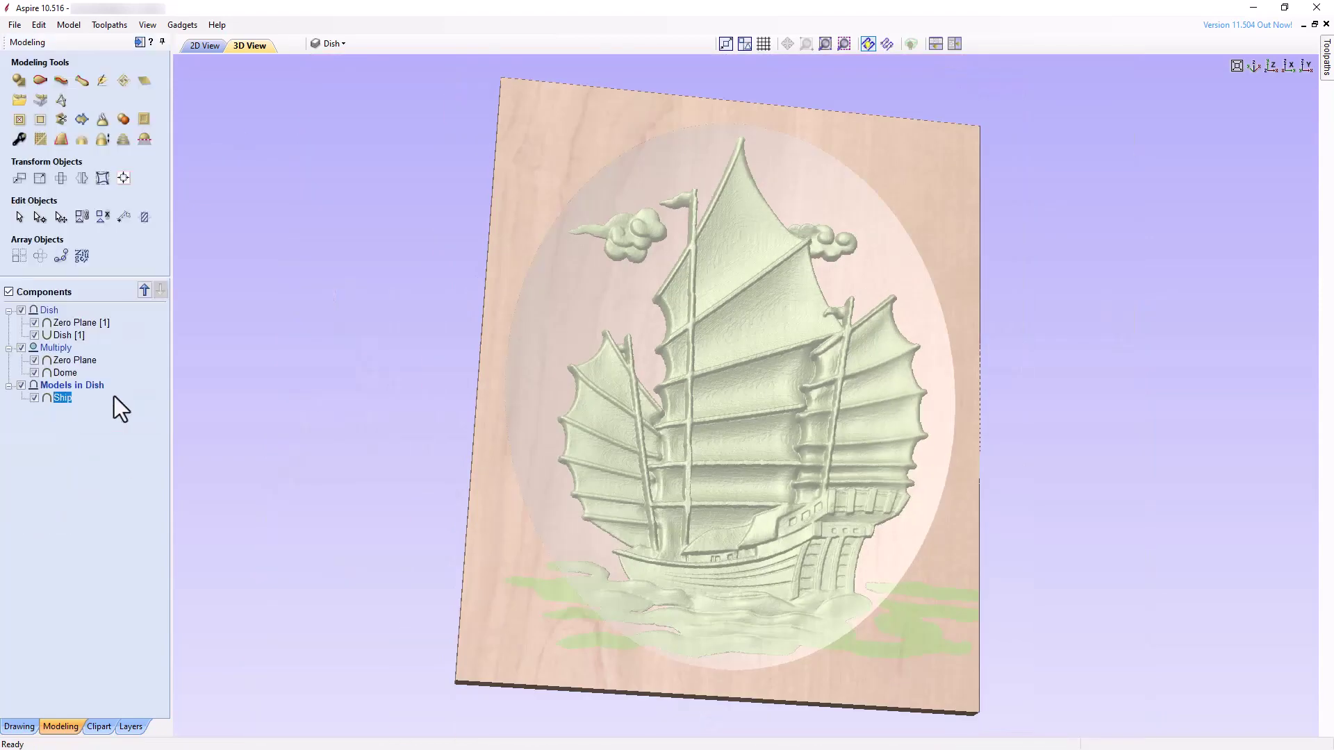
drag(497, 657, 627, 620)
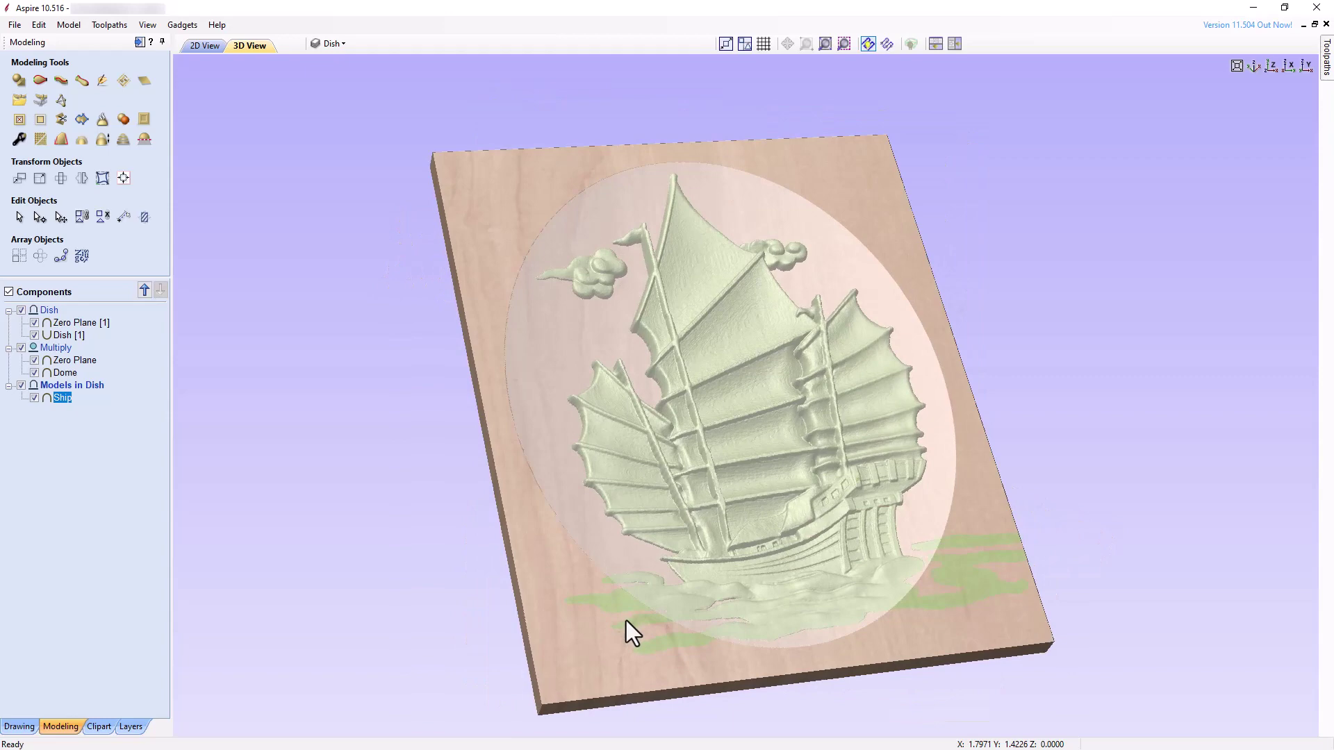
Step: In Toolpaths, confirm the 0.75-inch material setup with the model's gap above at 0.0
click(139, 42)
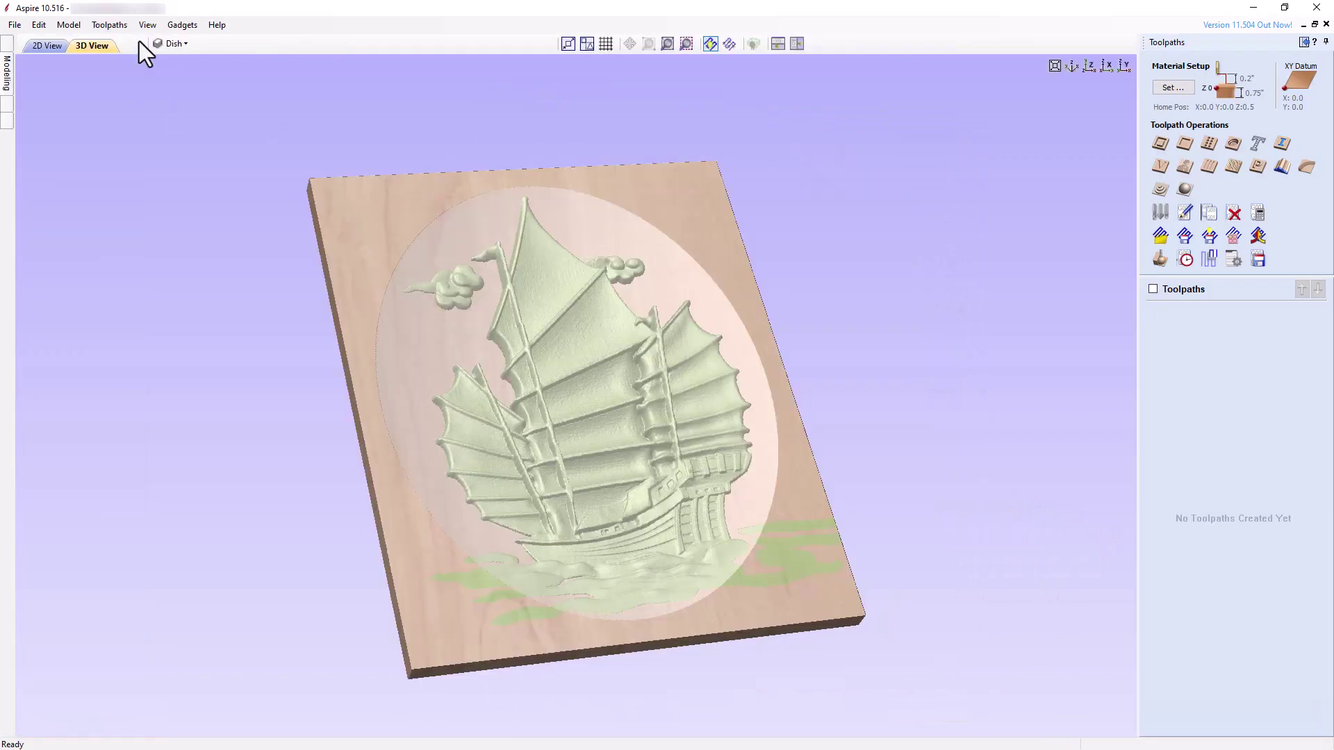
click(1187, 88)
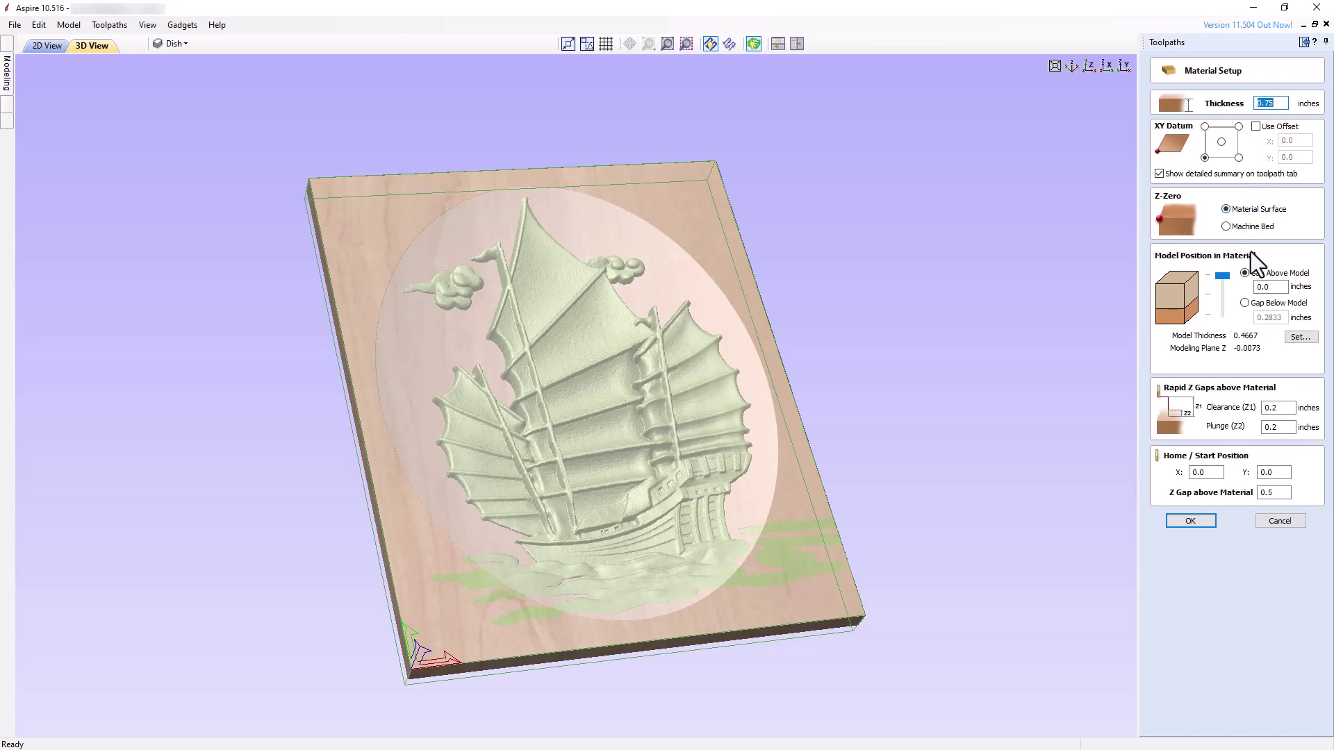
click(1227, 286)
click(1210, 522)
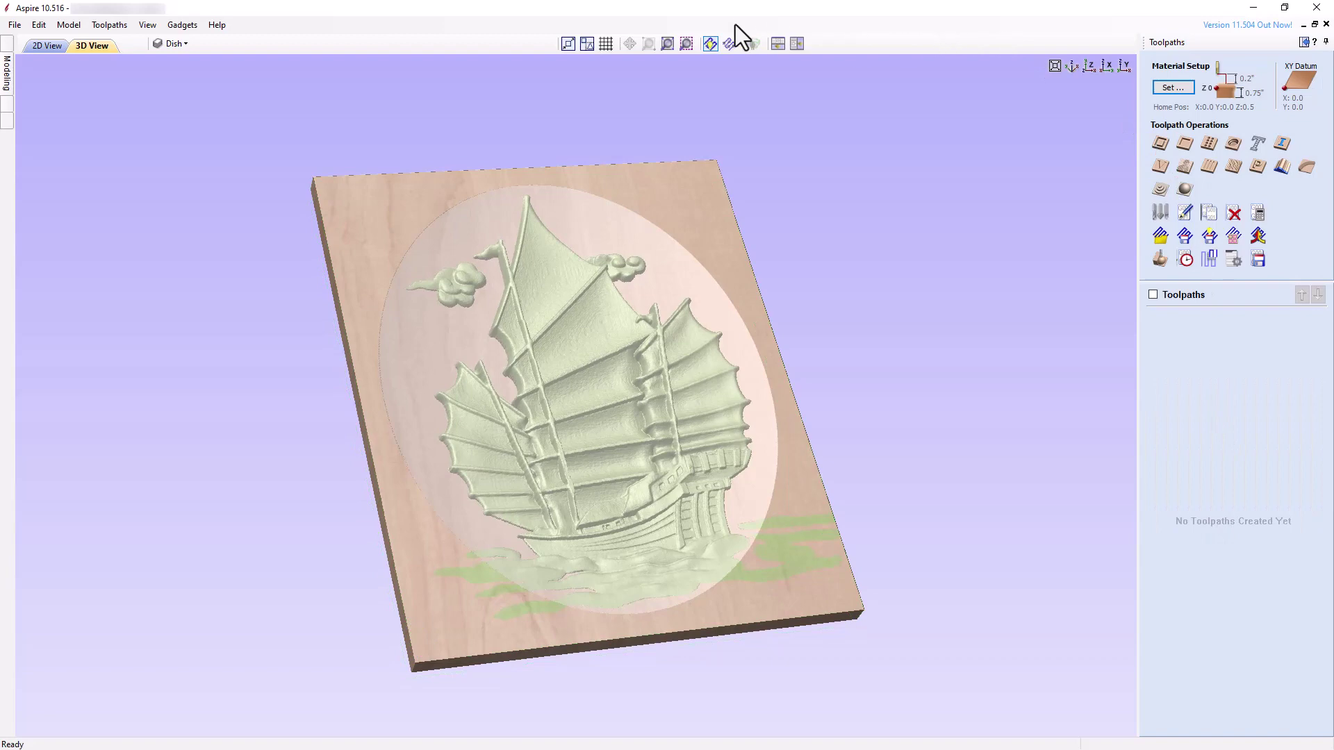
Step: Tile the views, select the ellipse and start a 3D roughing toolpath with a 1/4-inch end mill
click(794, 45)
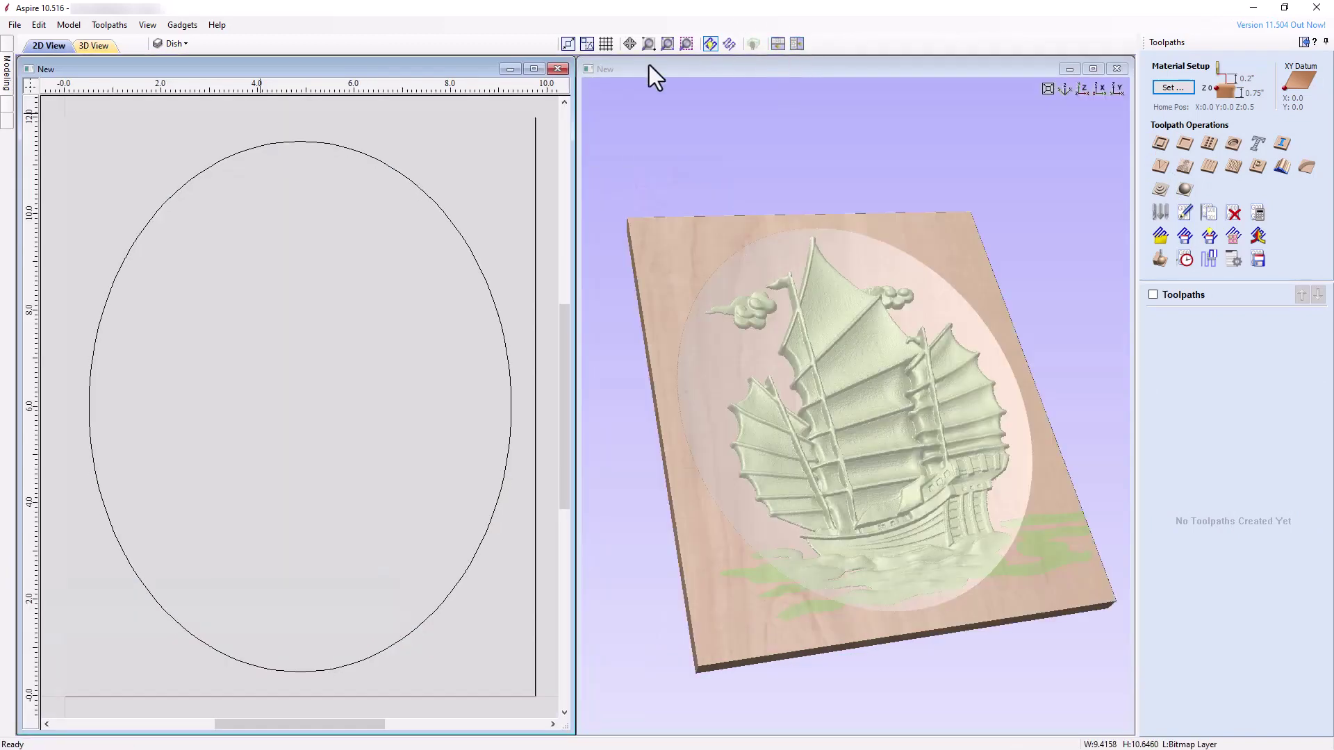
click(423, 195)
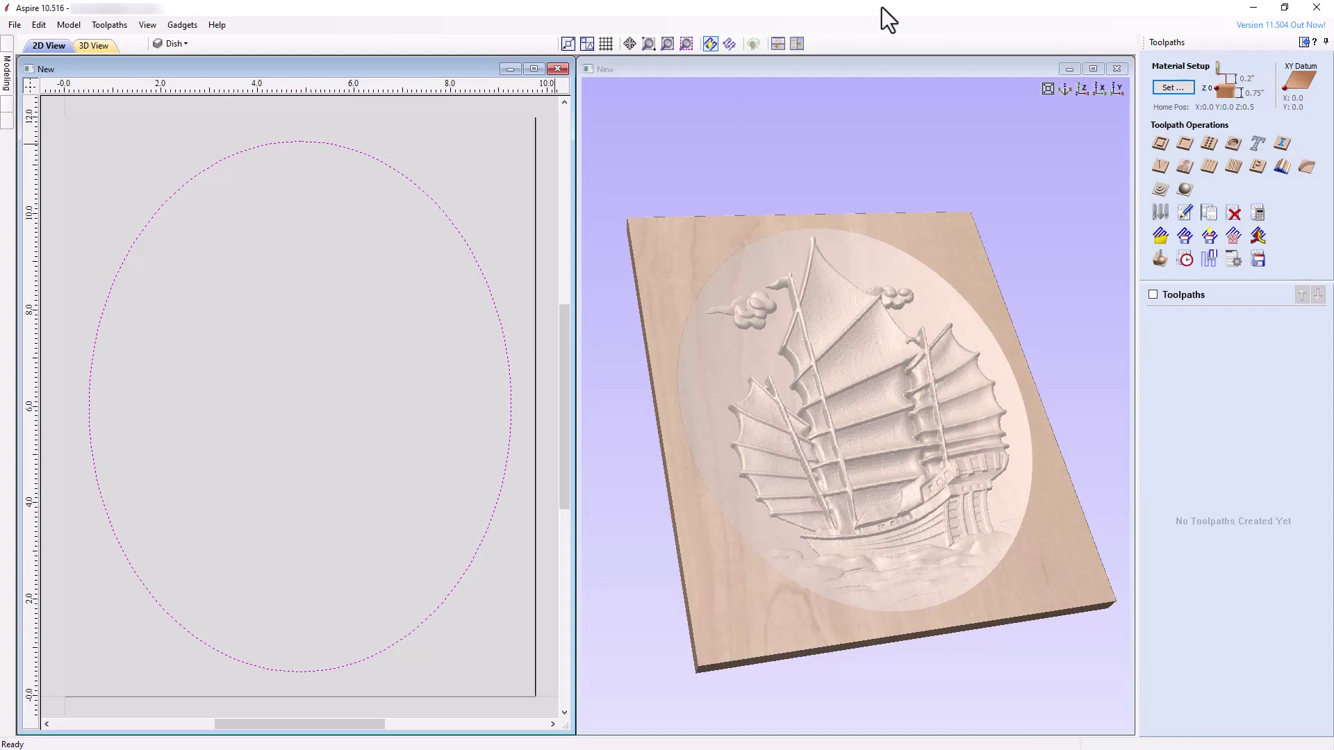
click(1160, 190)
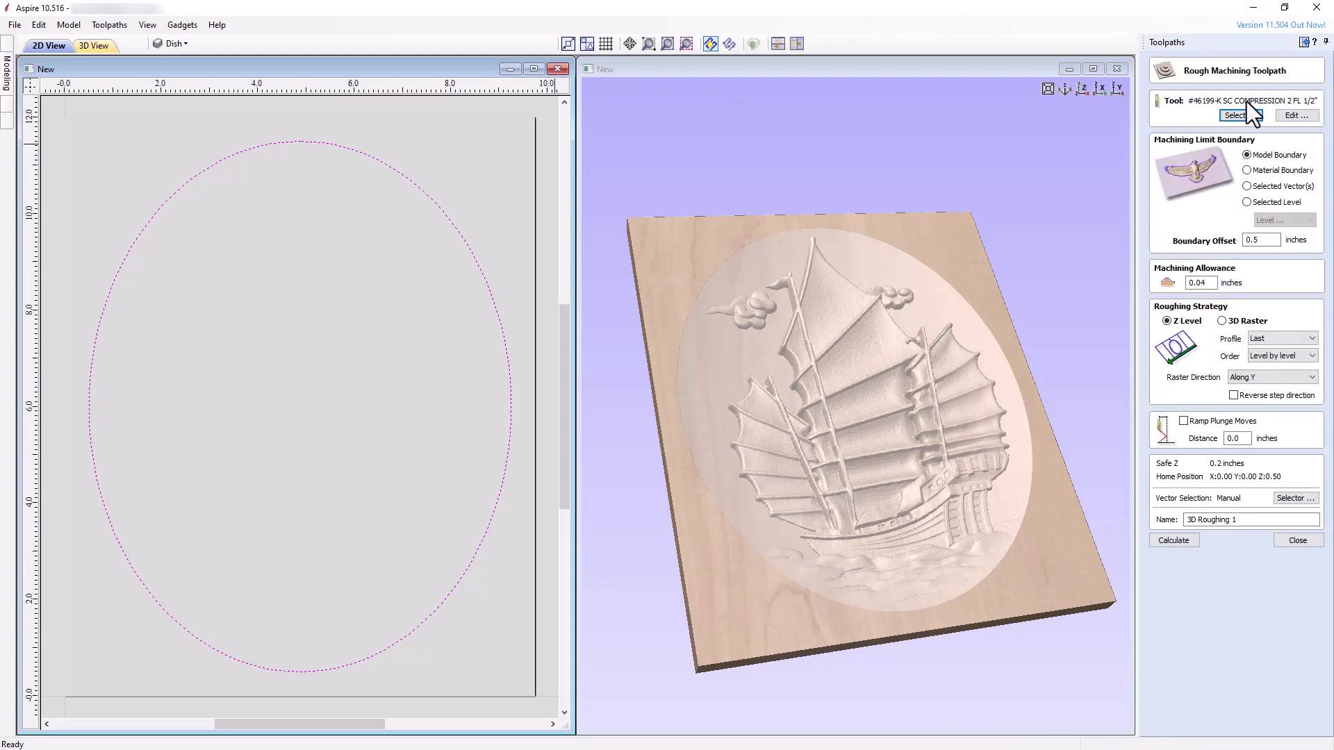
click(1240, 116)
drag(537, 311, 507, 223)
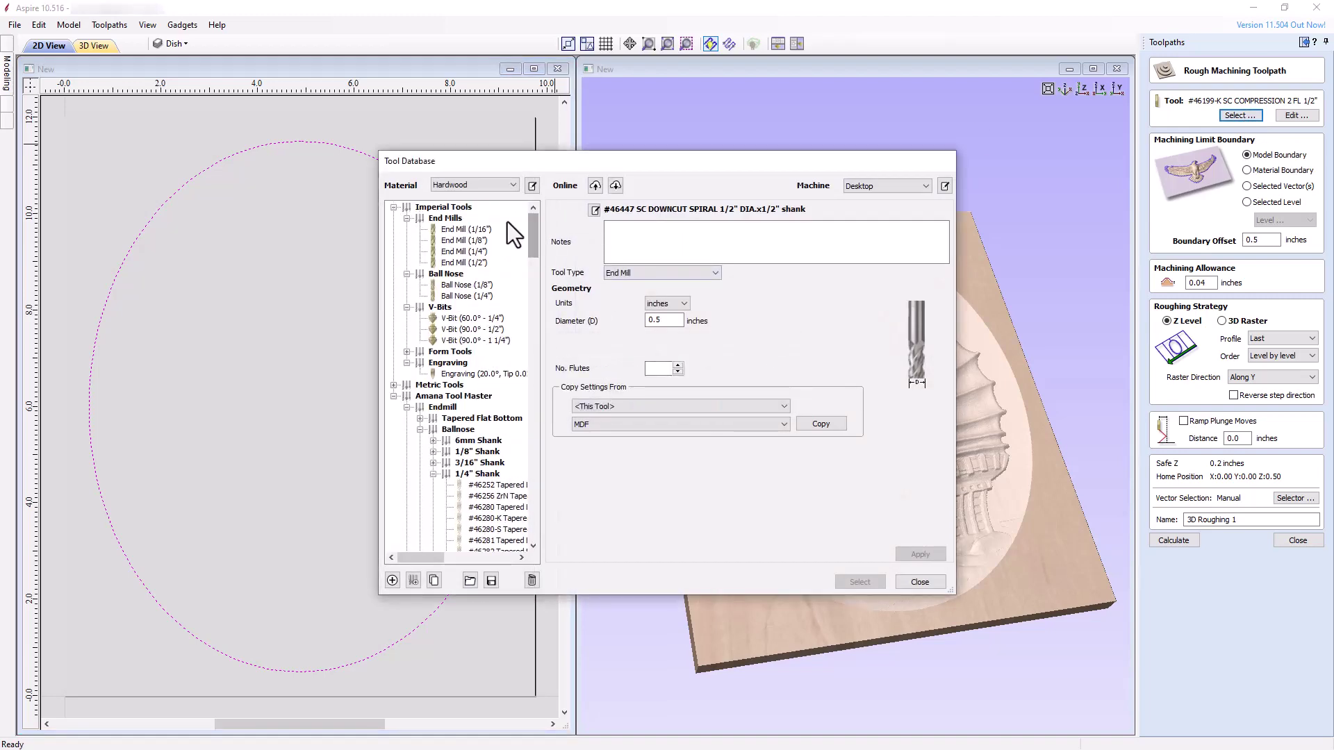
click(463, 252)
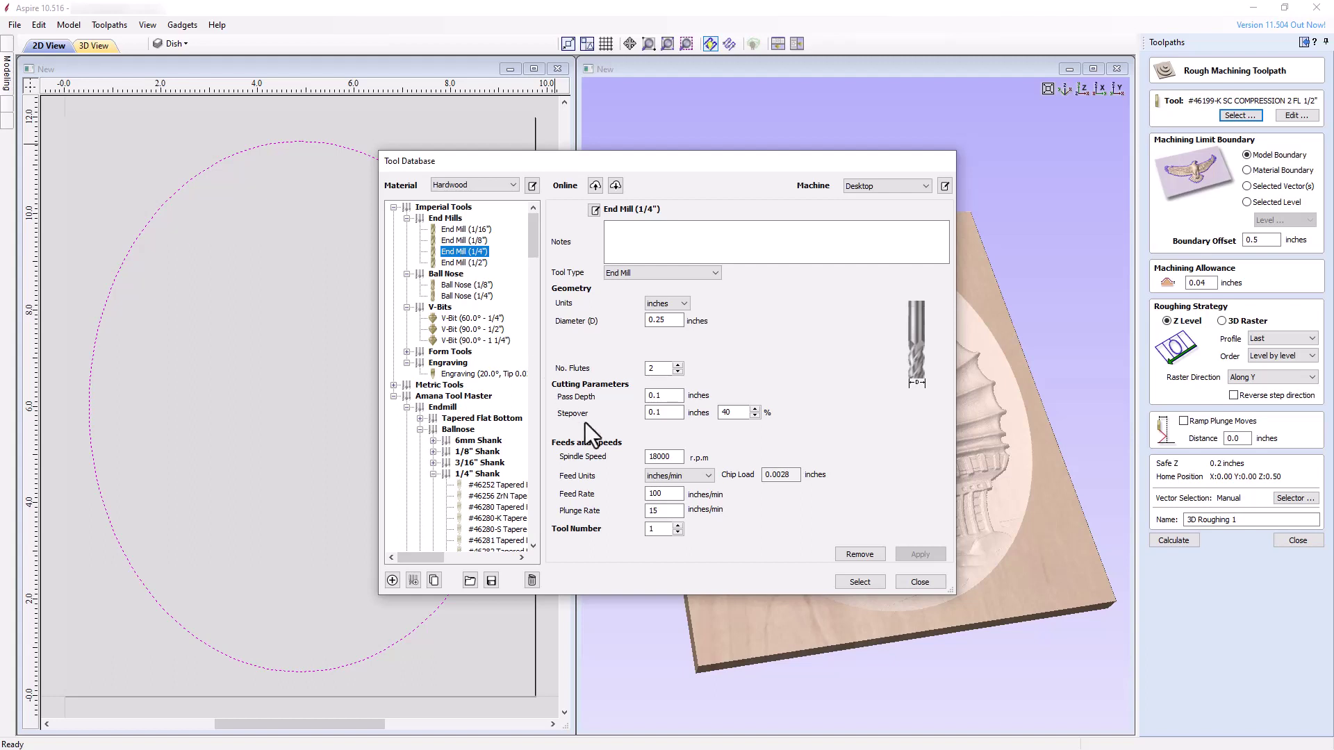
click(860, 582)
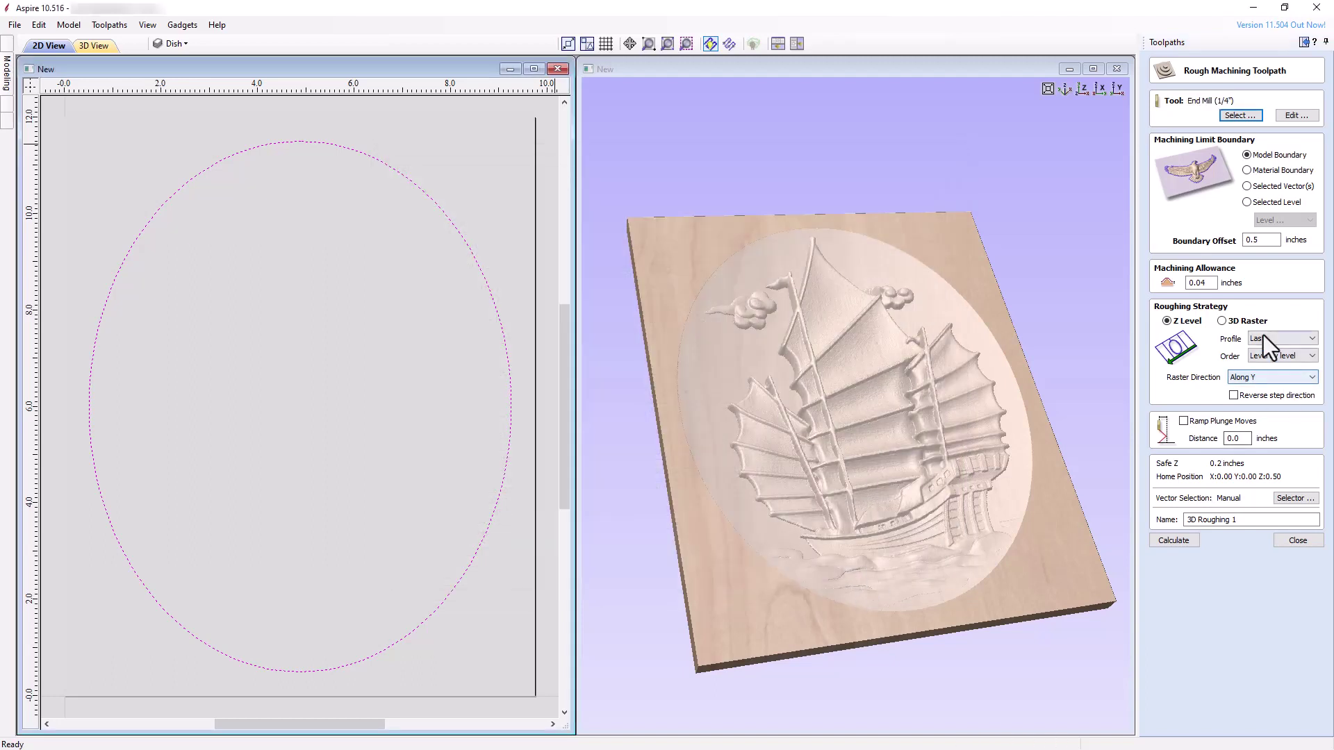
Step: Limit roughing to the ellipse with offset 0, name it 3D Roughing 0.25" EM, and calculate
click(1247, 186)
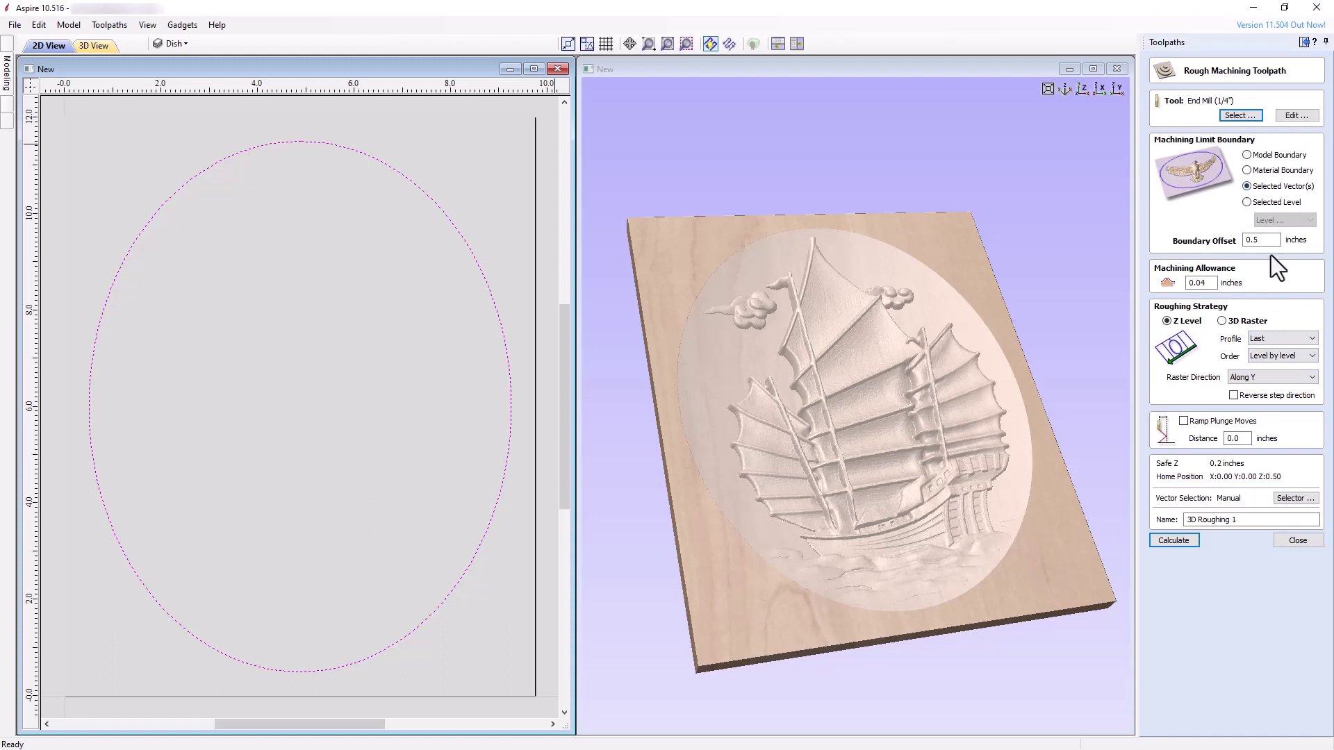
double_click(1263, 239)
text(0)
double_click(1213, 283)
double_click(1245, 523)
text(0.25" EM)
click(1181, 543)
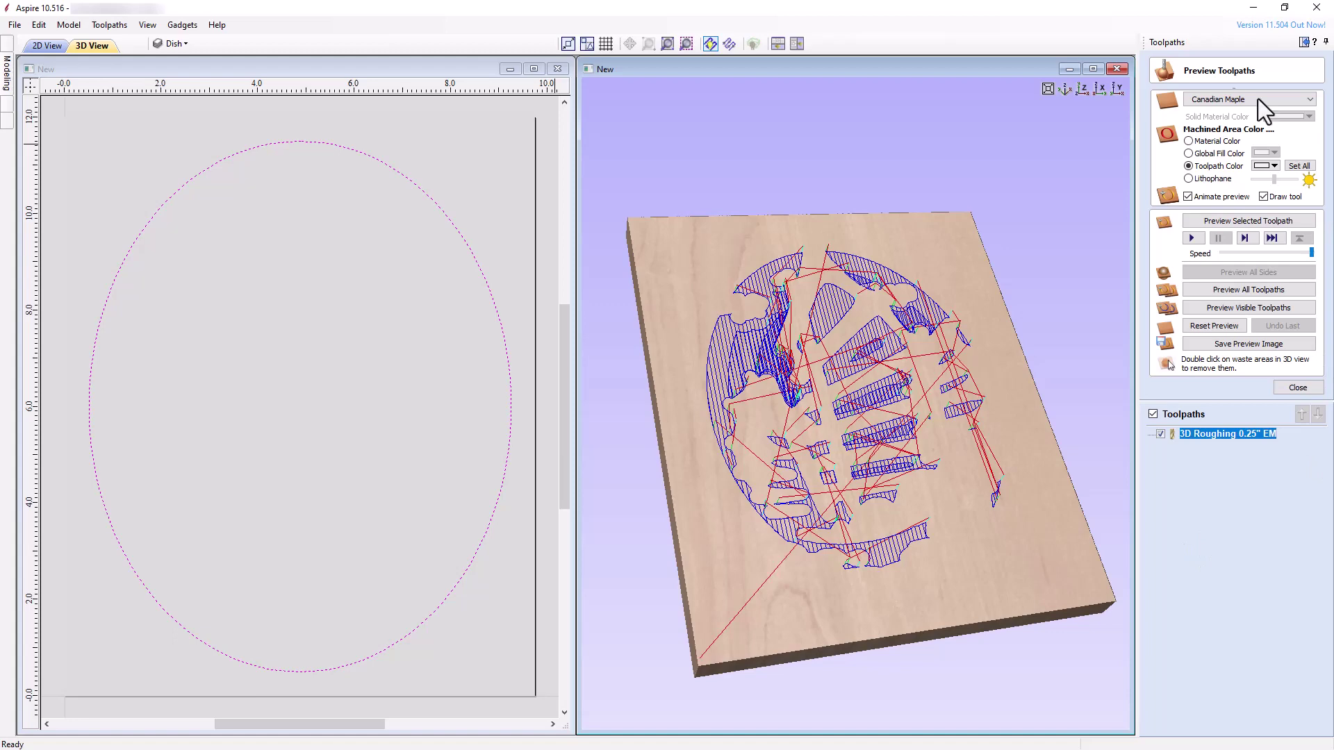
Step: Preview the 3D Roughing 0.25" EM cut and rotate the simulated maple board
click(1220, 221)
drag(993, 324, 999, 315)
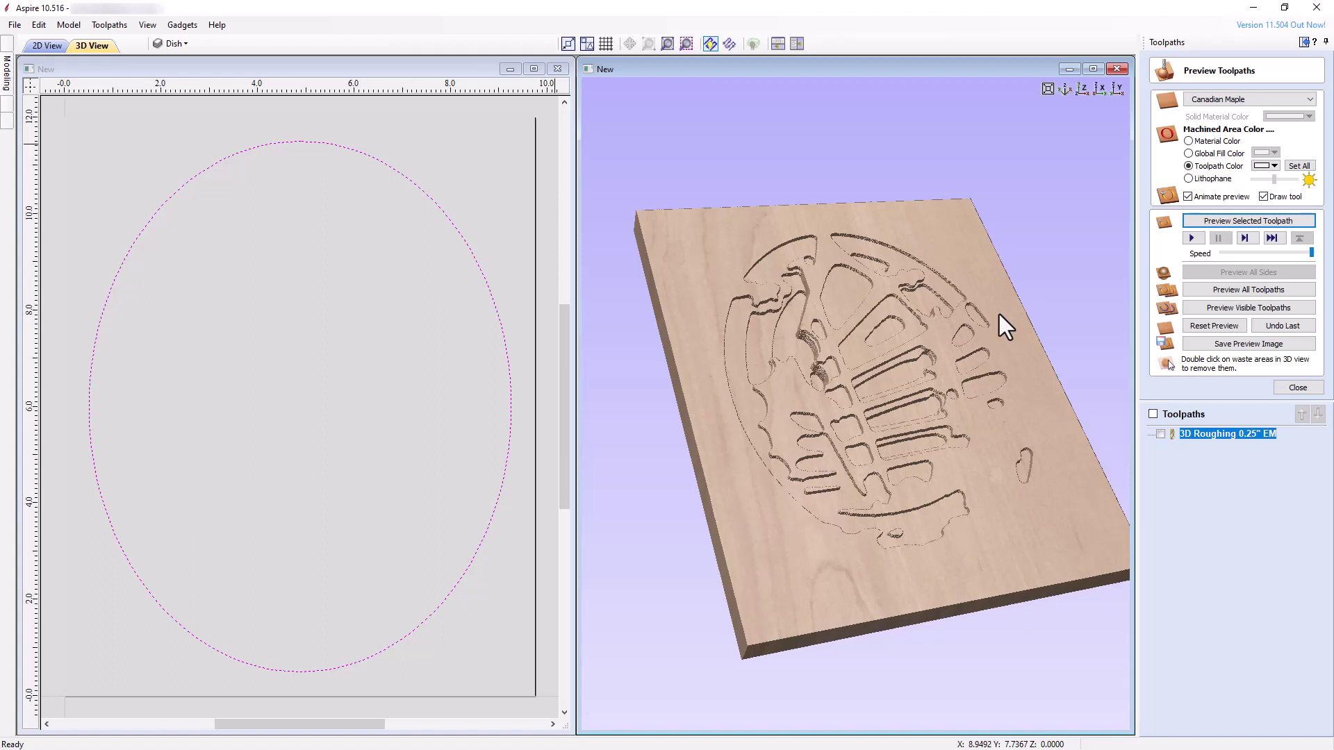
Step: Start a 3D finishing toolpath using the 1/8-inch Ball Nose cutter
click(1296, 388)
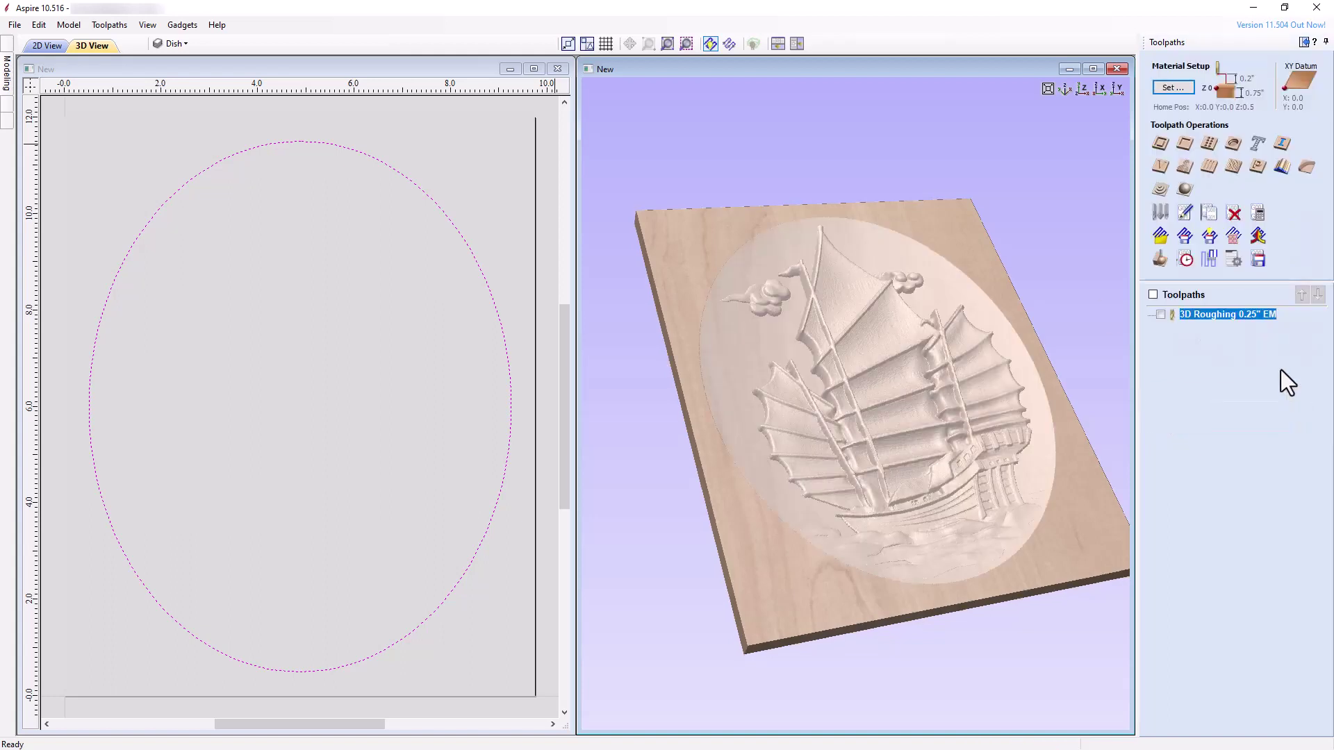
click(1185, 190)
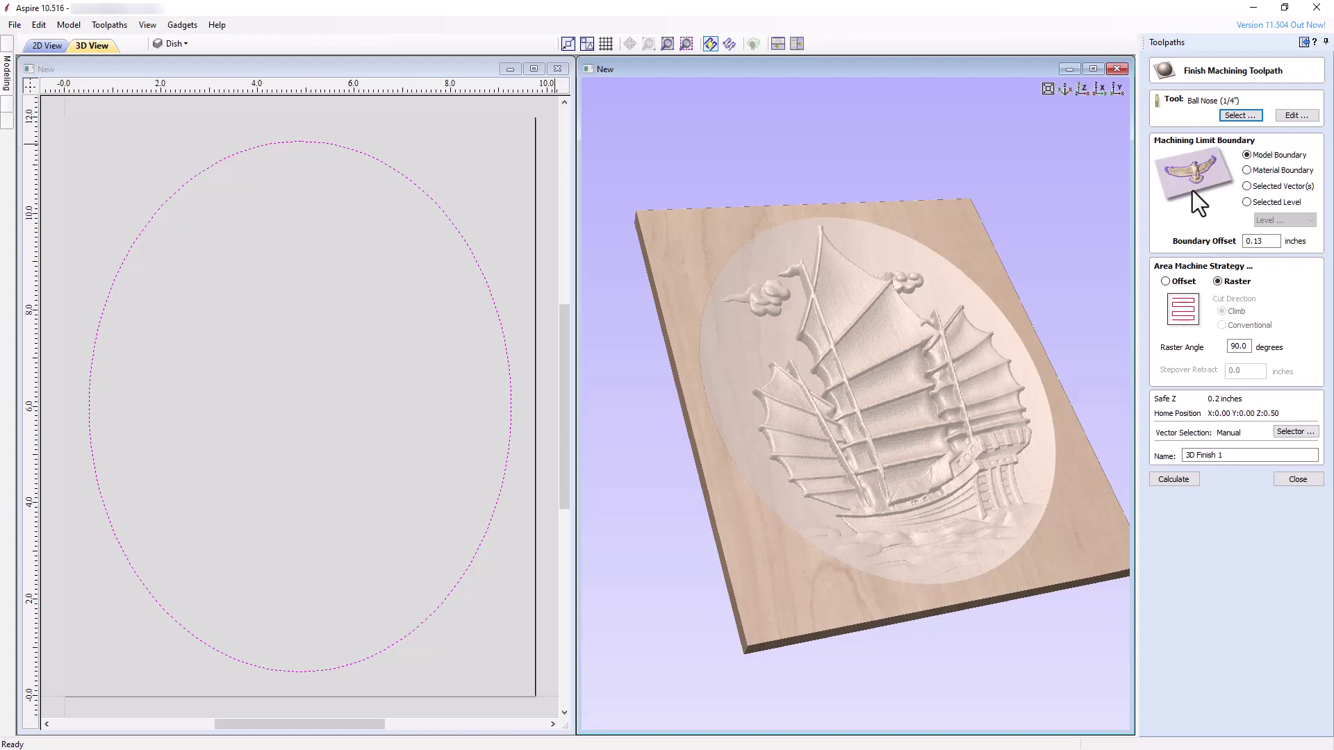
click(1241, 116)
click(694, 393)
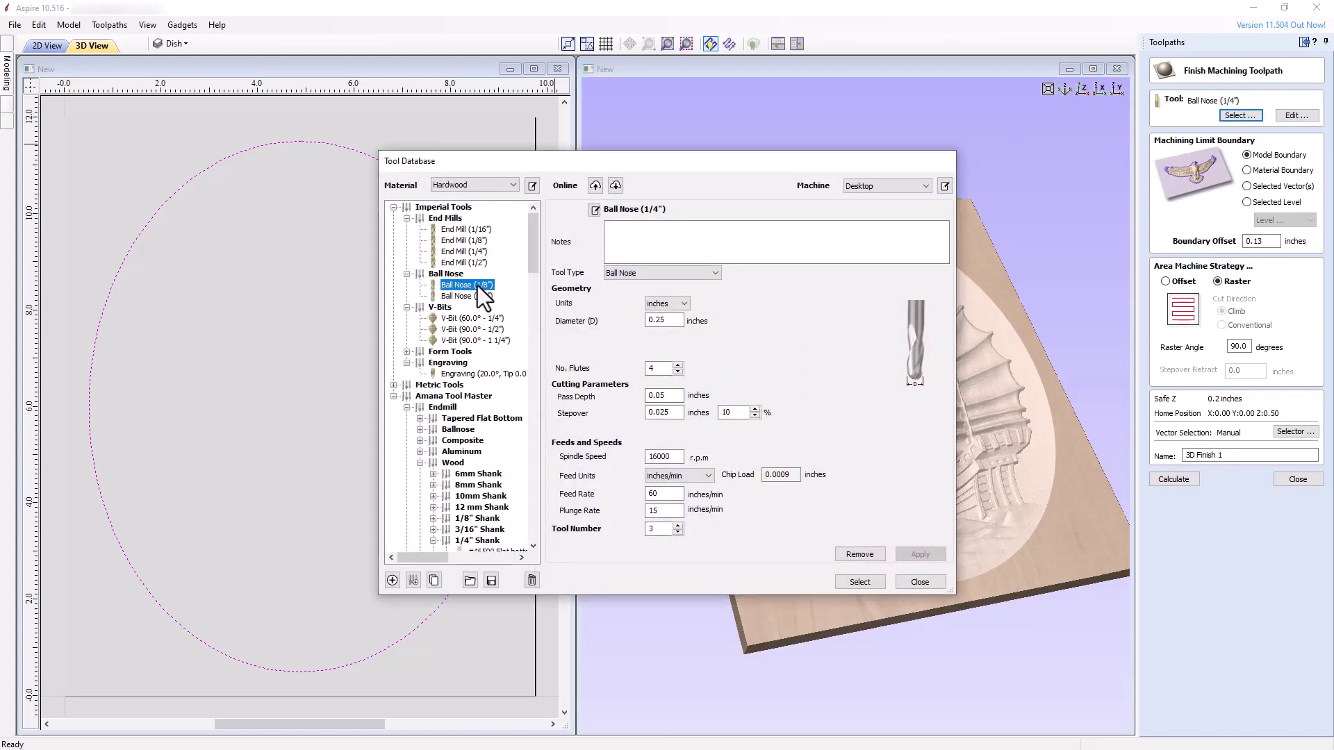
click(467, 285)
click(869, 582)
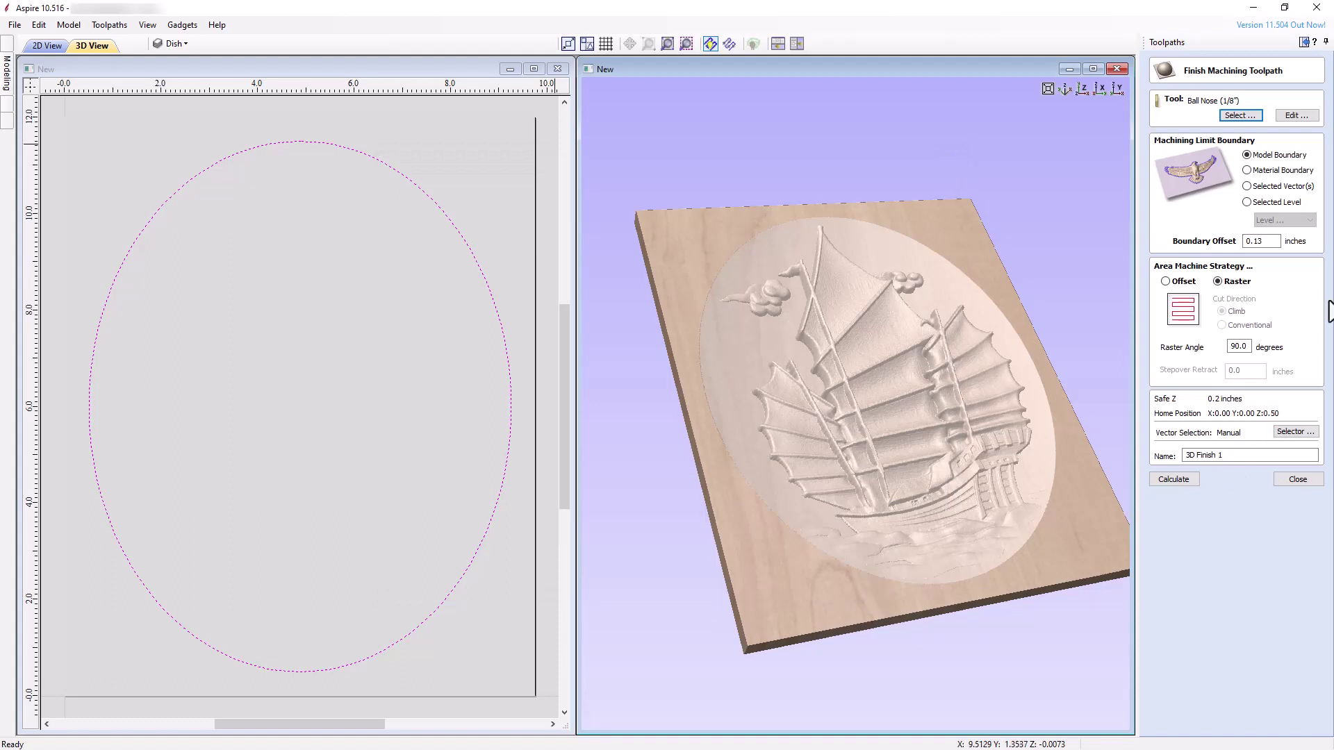
Step: Limit finishing to the ellipse with zero boundary offset and 90° raster, and clear the name's number
click(1247, 186)
key(BackSpace)
key(BackSpace)
key(BackSpace)
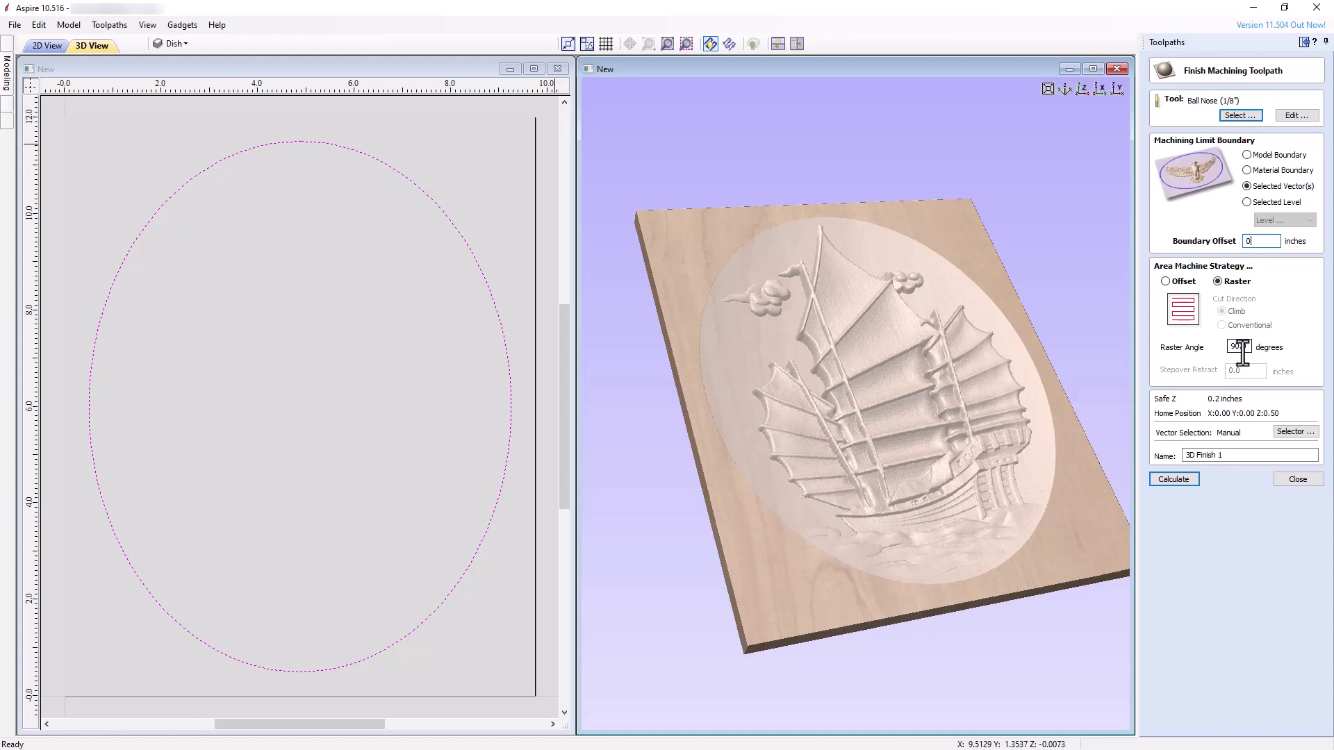
click(1232, 456)
key(BackSpace)
Step: Name the toolpath 3D Finish 1/8" BN, calculate it and preview the carving in a maximized 3D view
text(1/8" BN)
click(1173, 479)
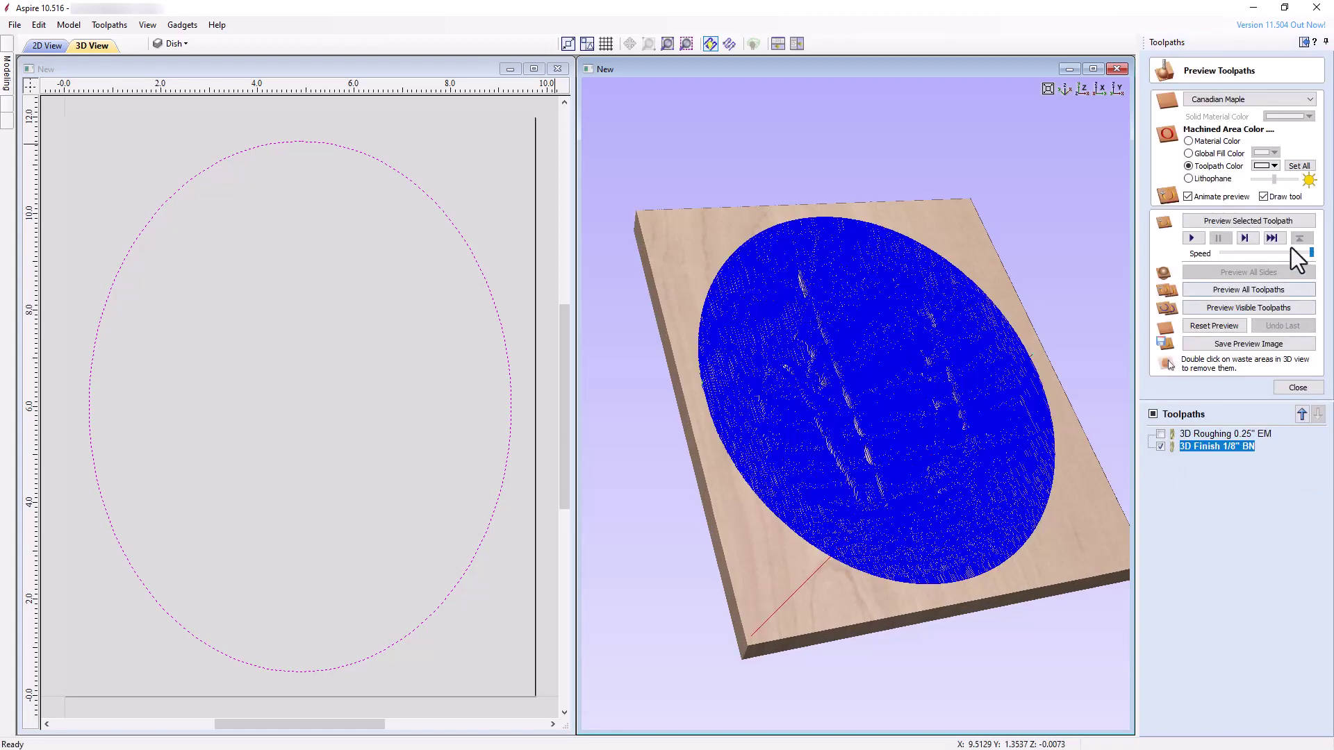
click(1249, 221)
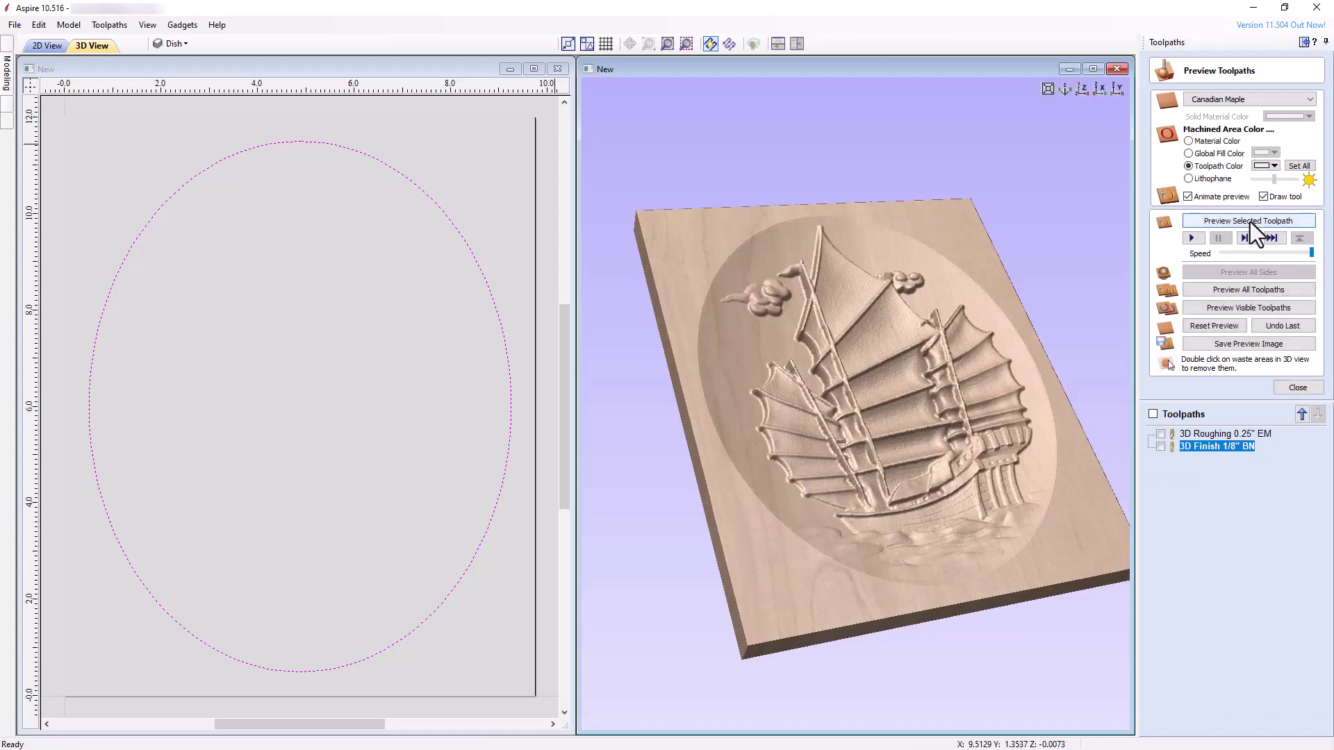
click(1092, 68)
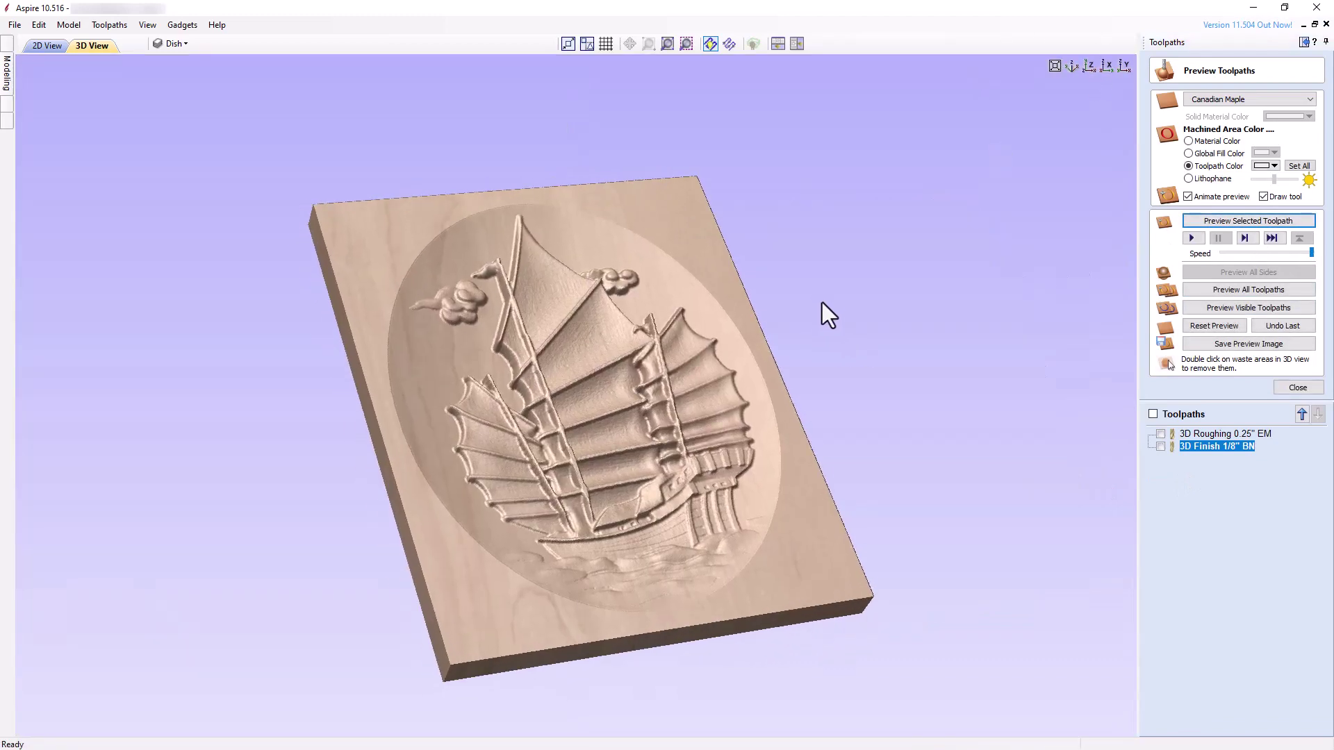
drag(822, 302, 802, 403)
click(1290, 388)
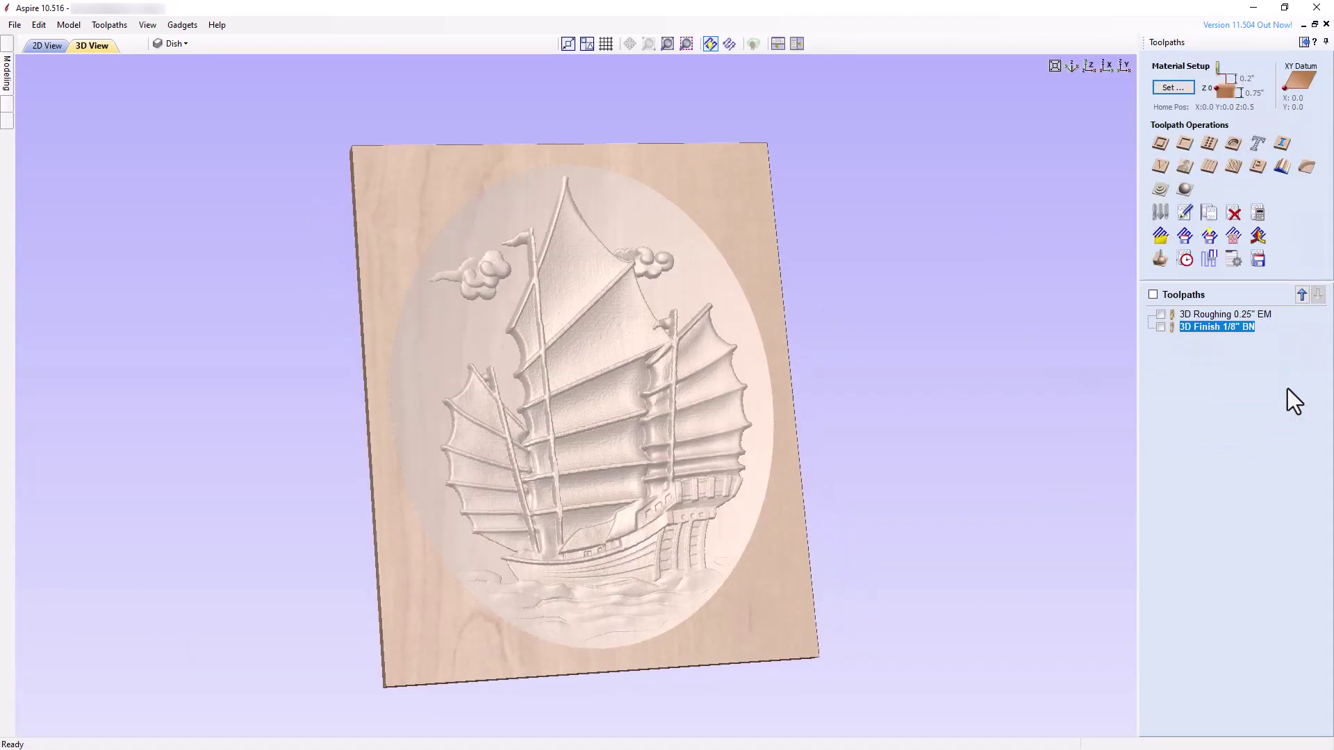
Step: Enable Use Shadow Shading, toggle the modeling plane display, and rotate to inspect the shaded ship
click(144, 25)
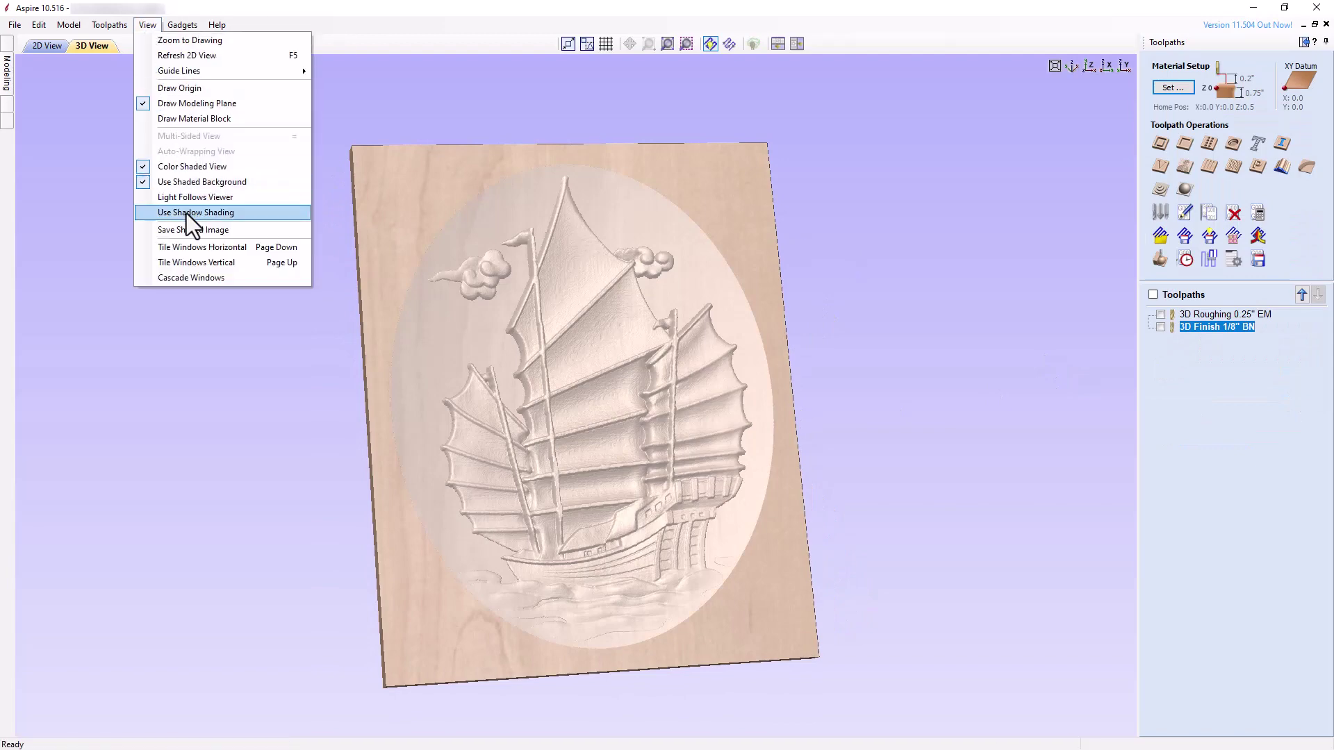
click(186, 212)
click(149, 24)
click(169, 103)
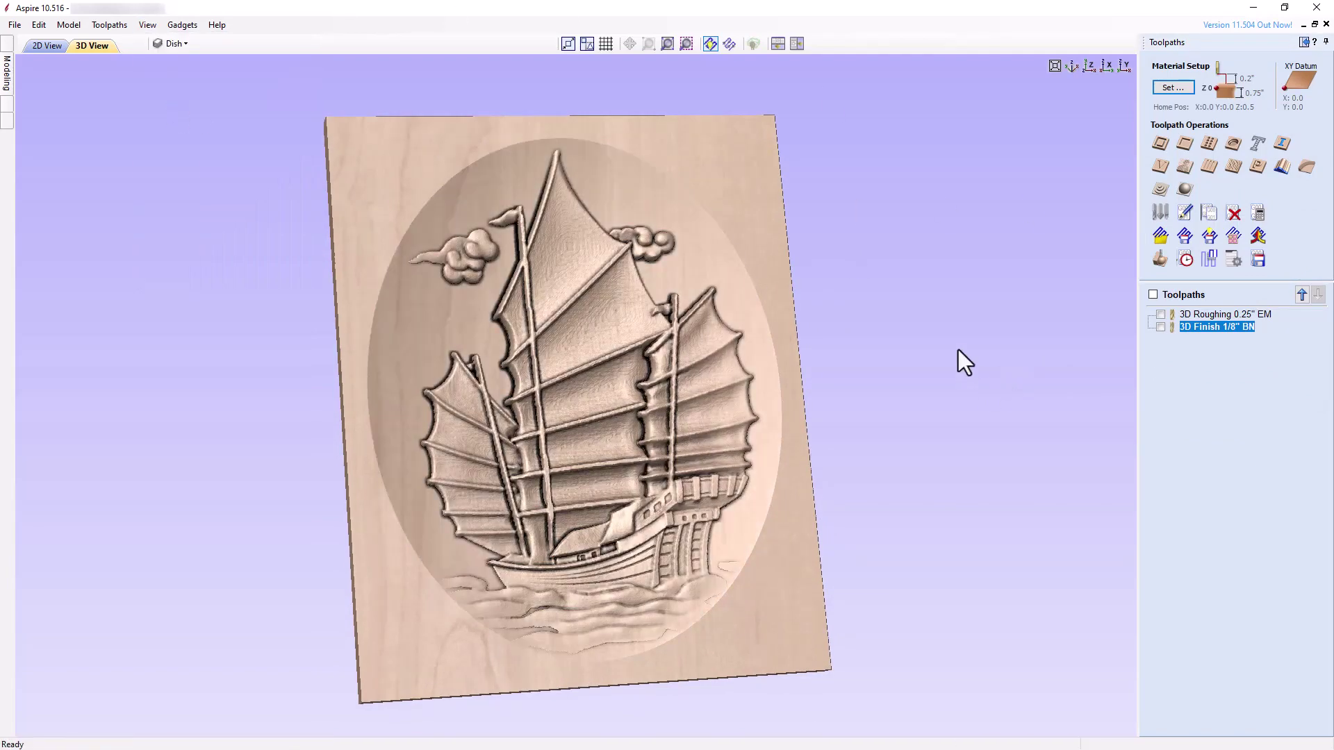
drag(957, 349, 906, 392)
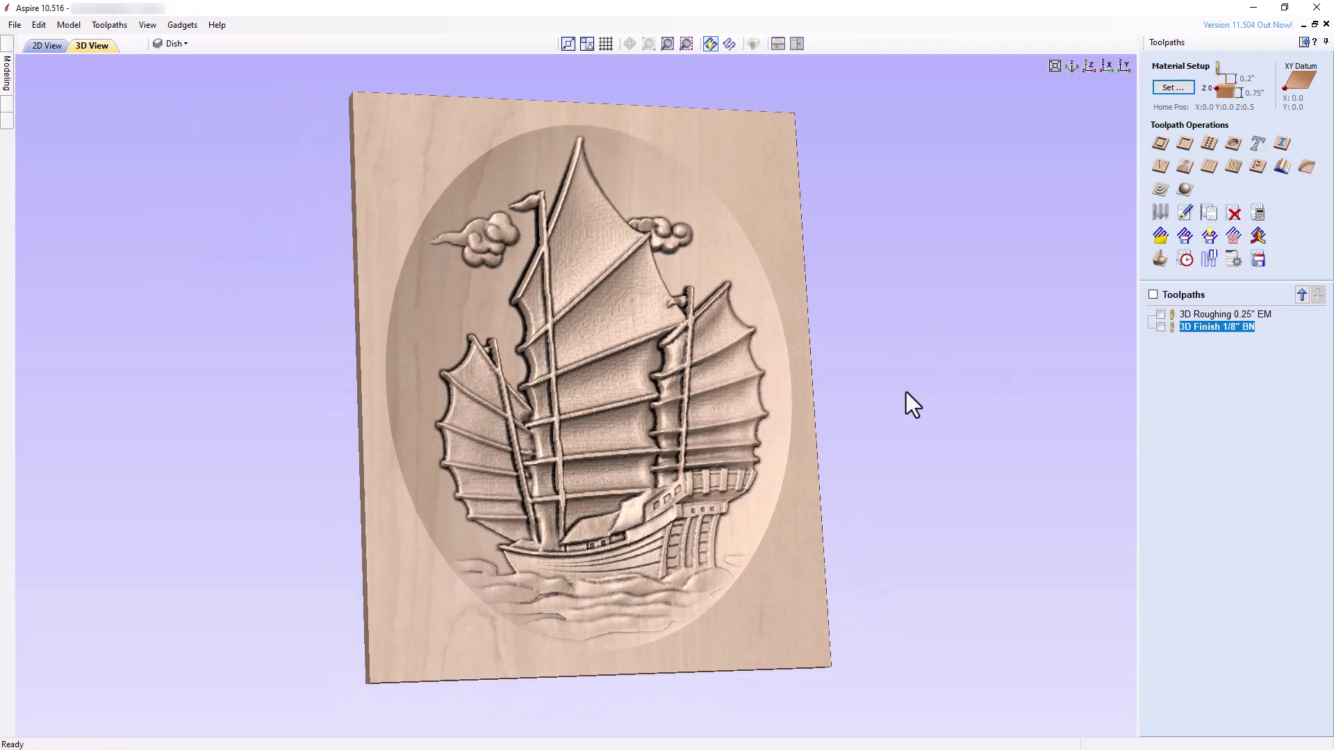